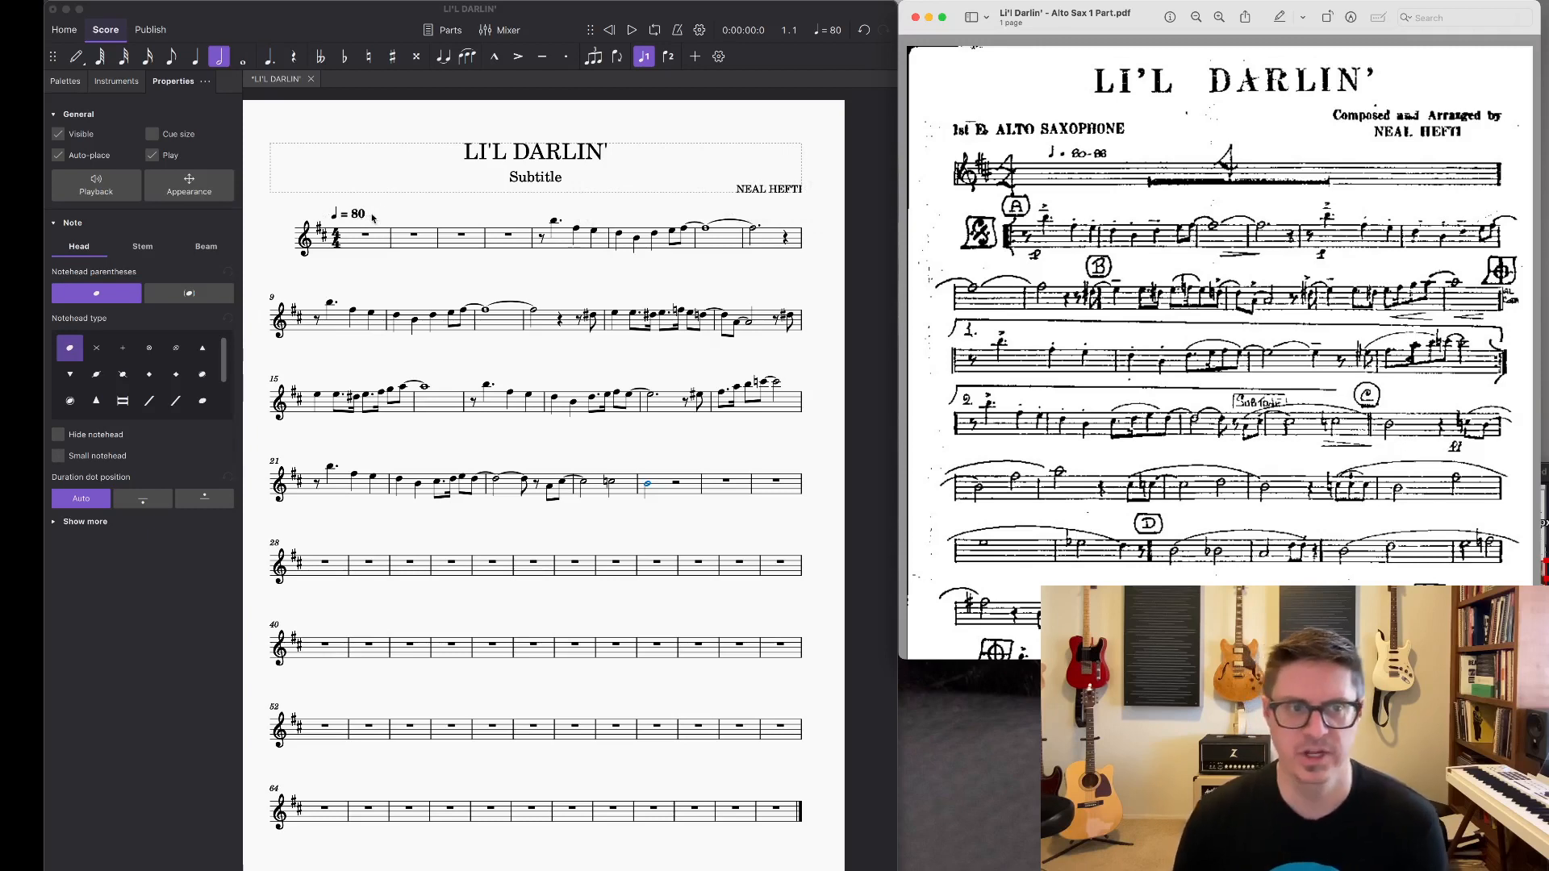
Step: Delete the subtitle placeholder and extend the tempo marking above the first measure to read 80-88
click(547, 181)
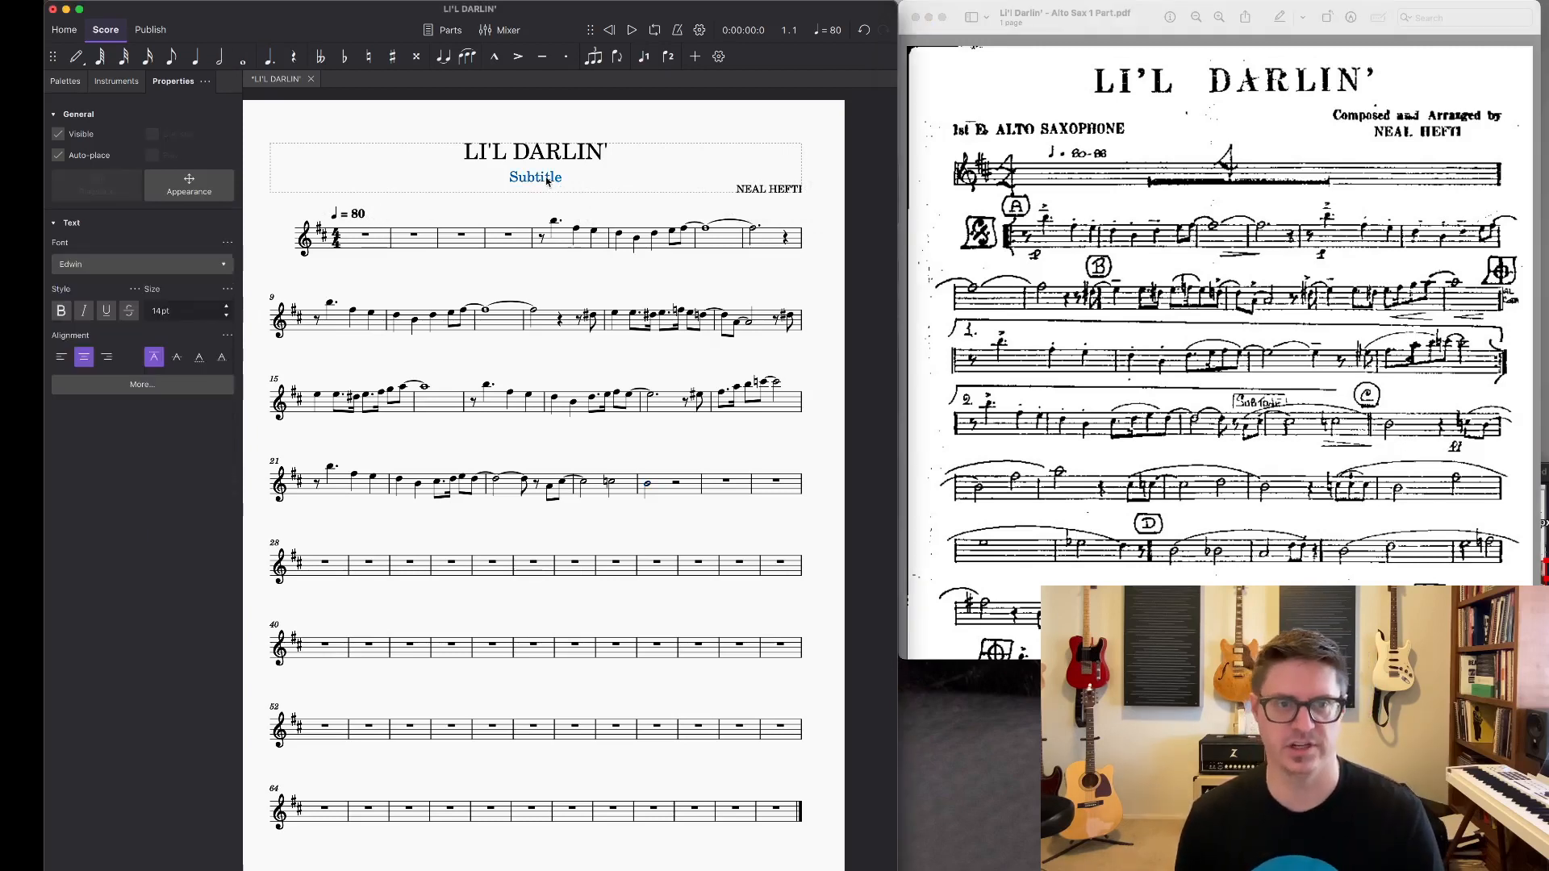
key(Delete)
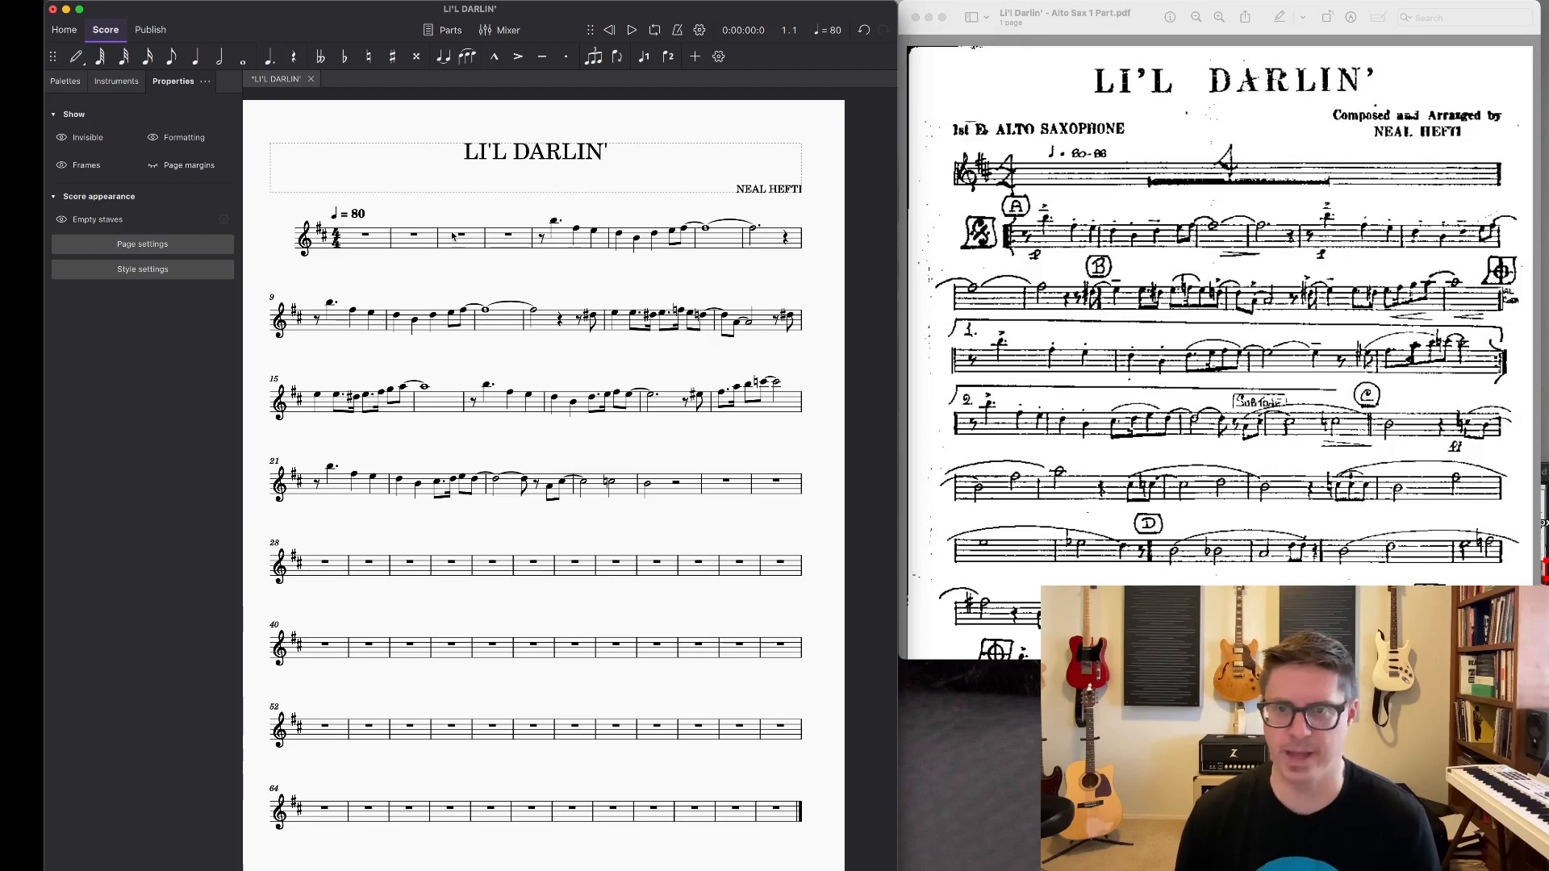
click(359, 216)
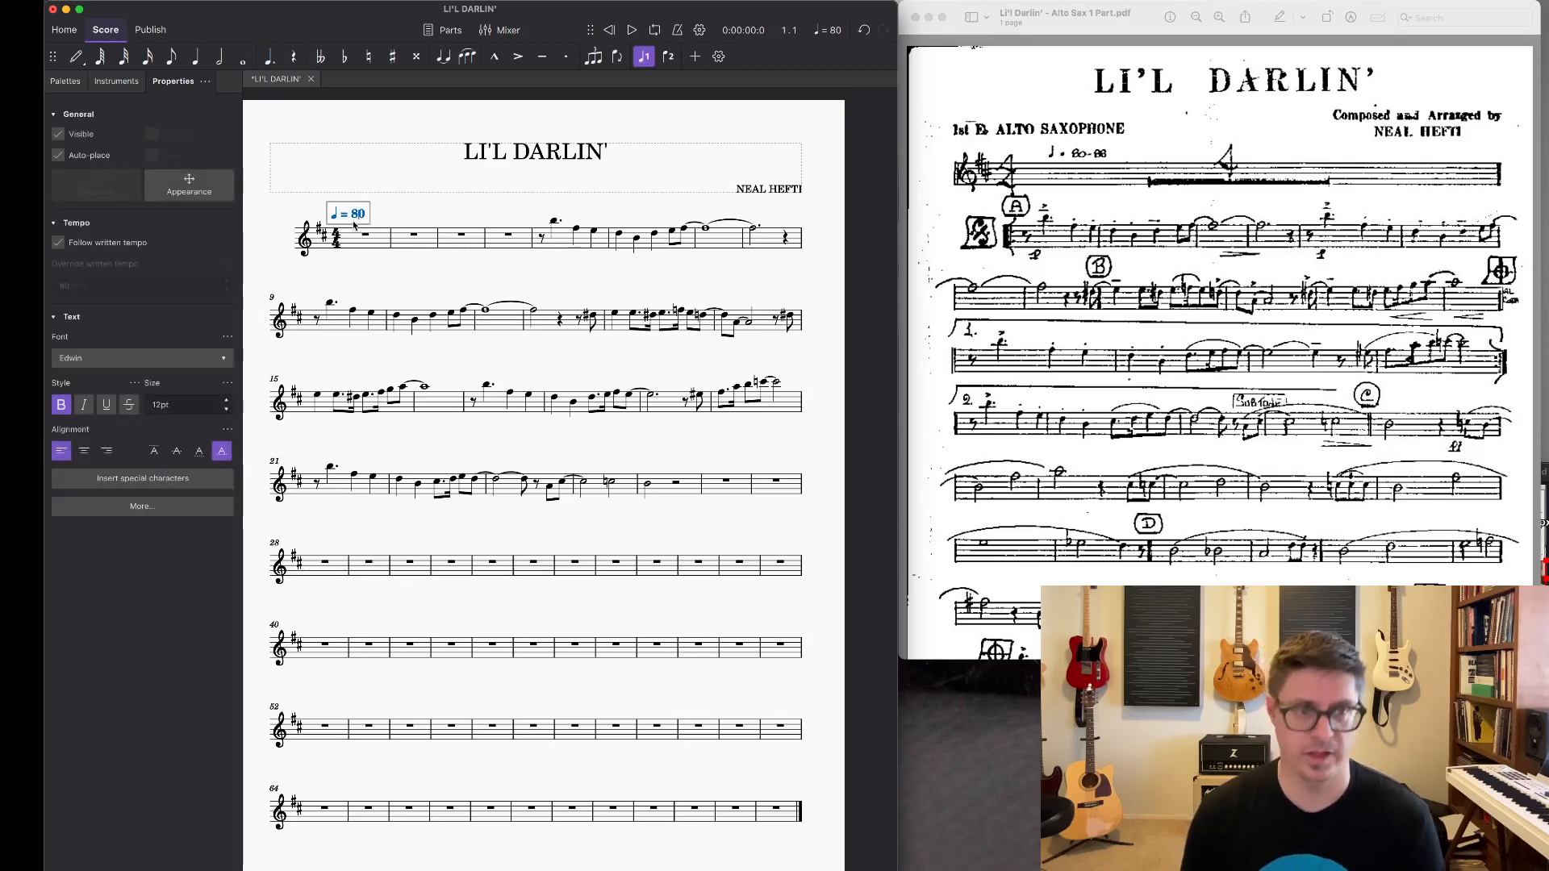
text(-)
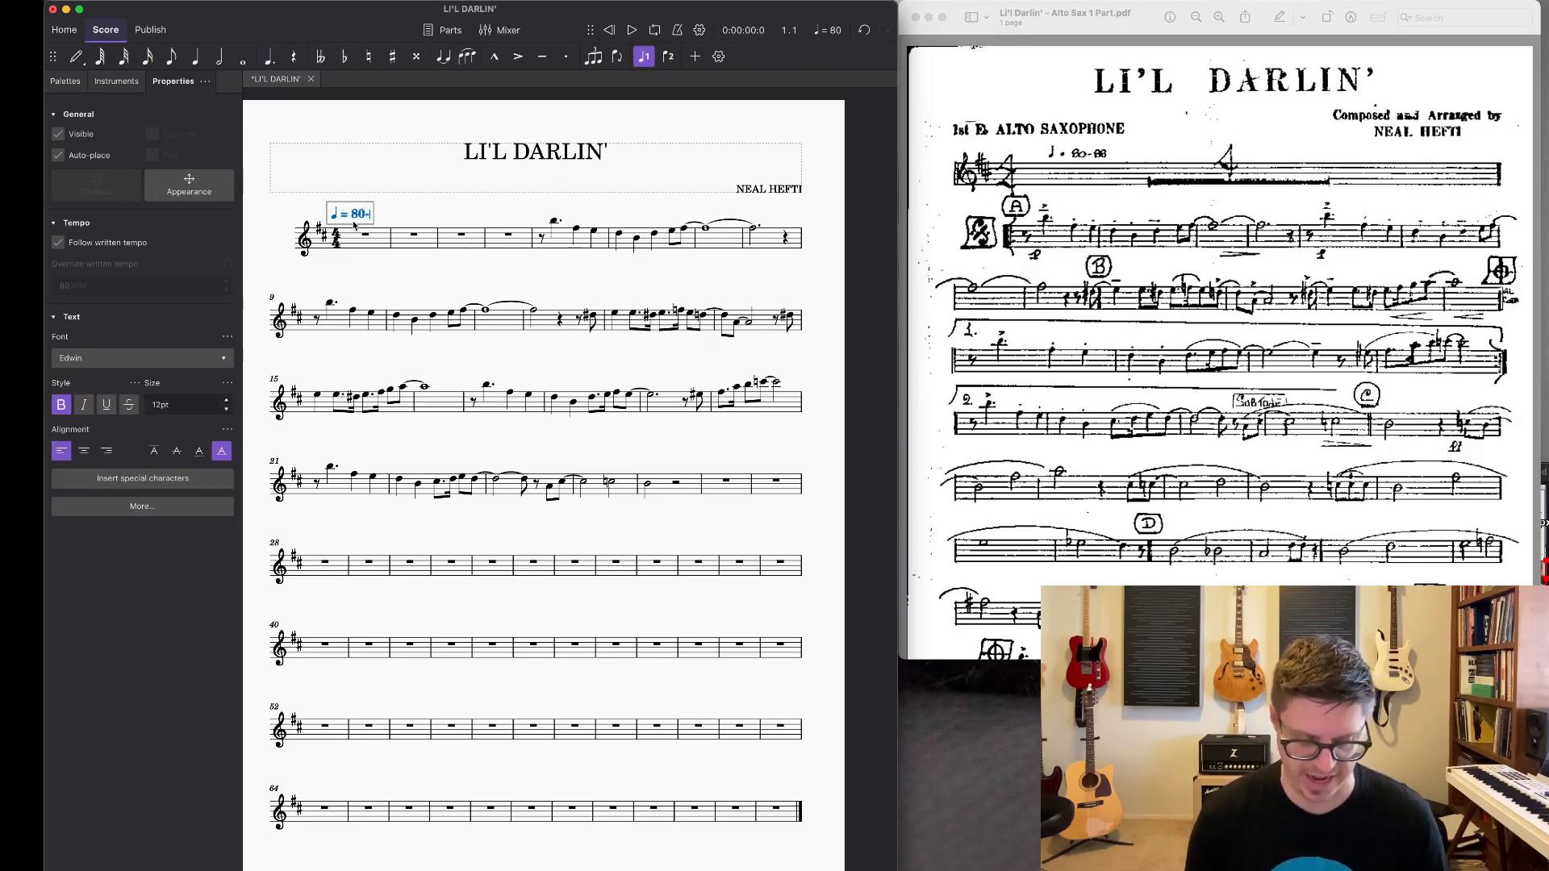
text(88)
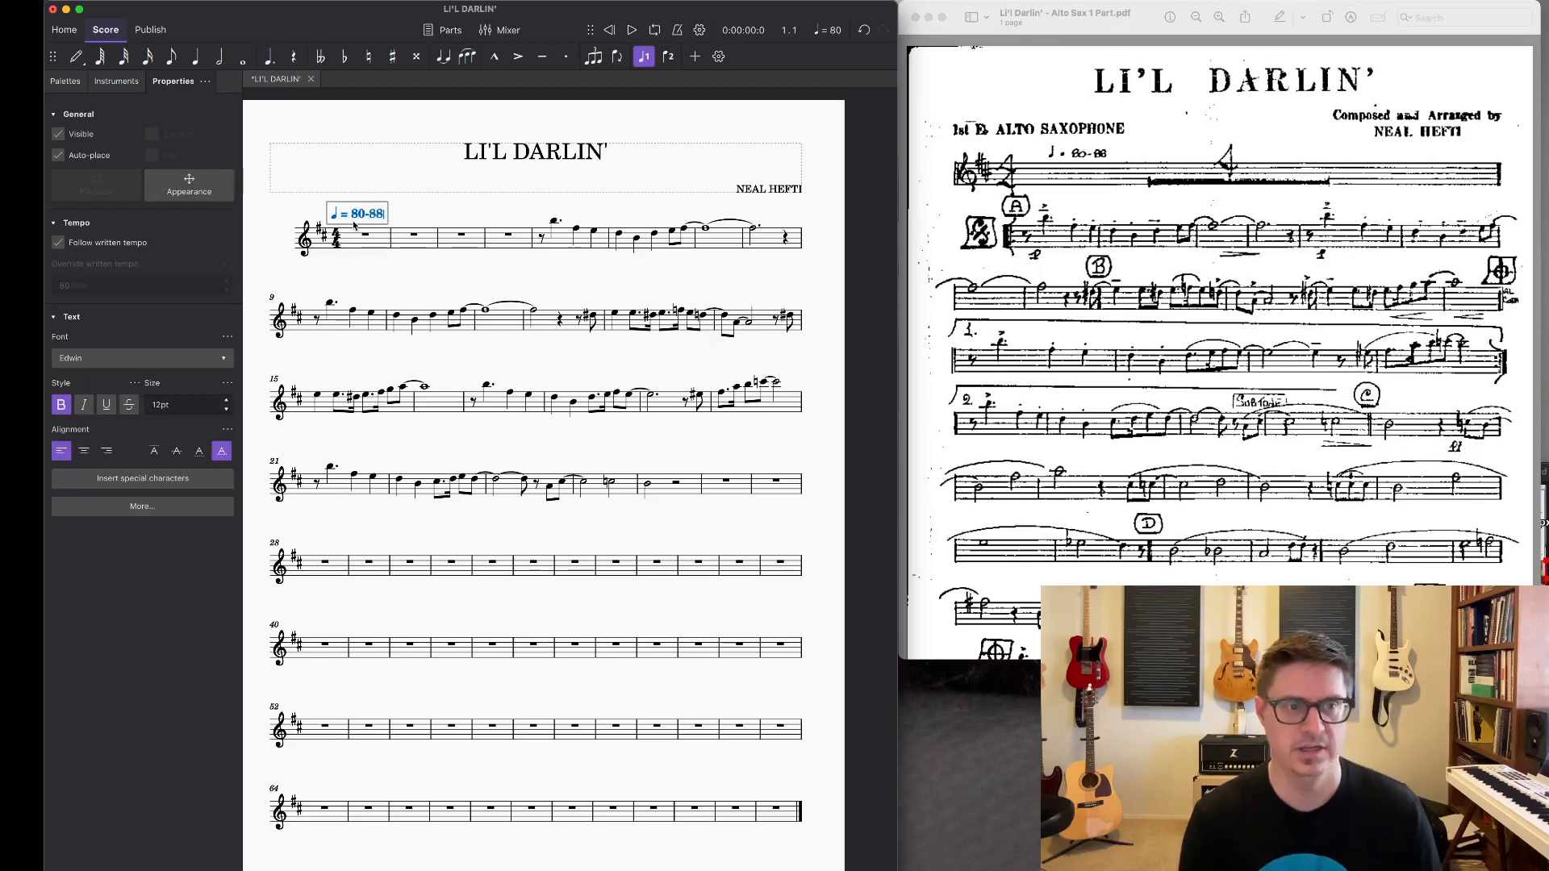
key(Escape)
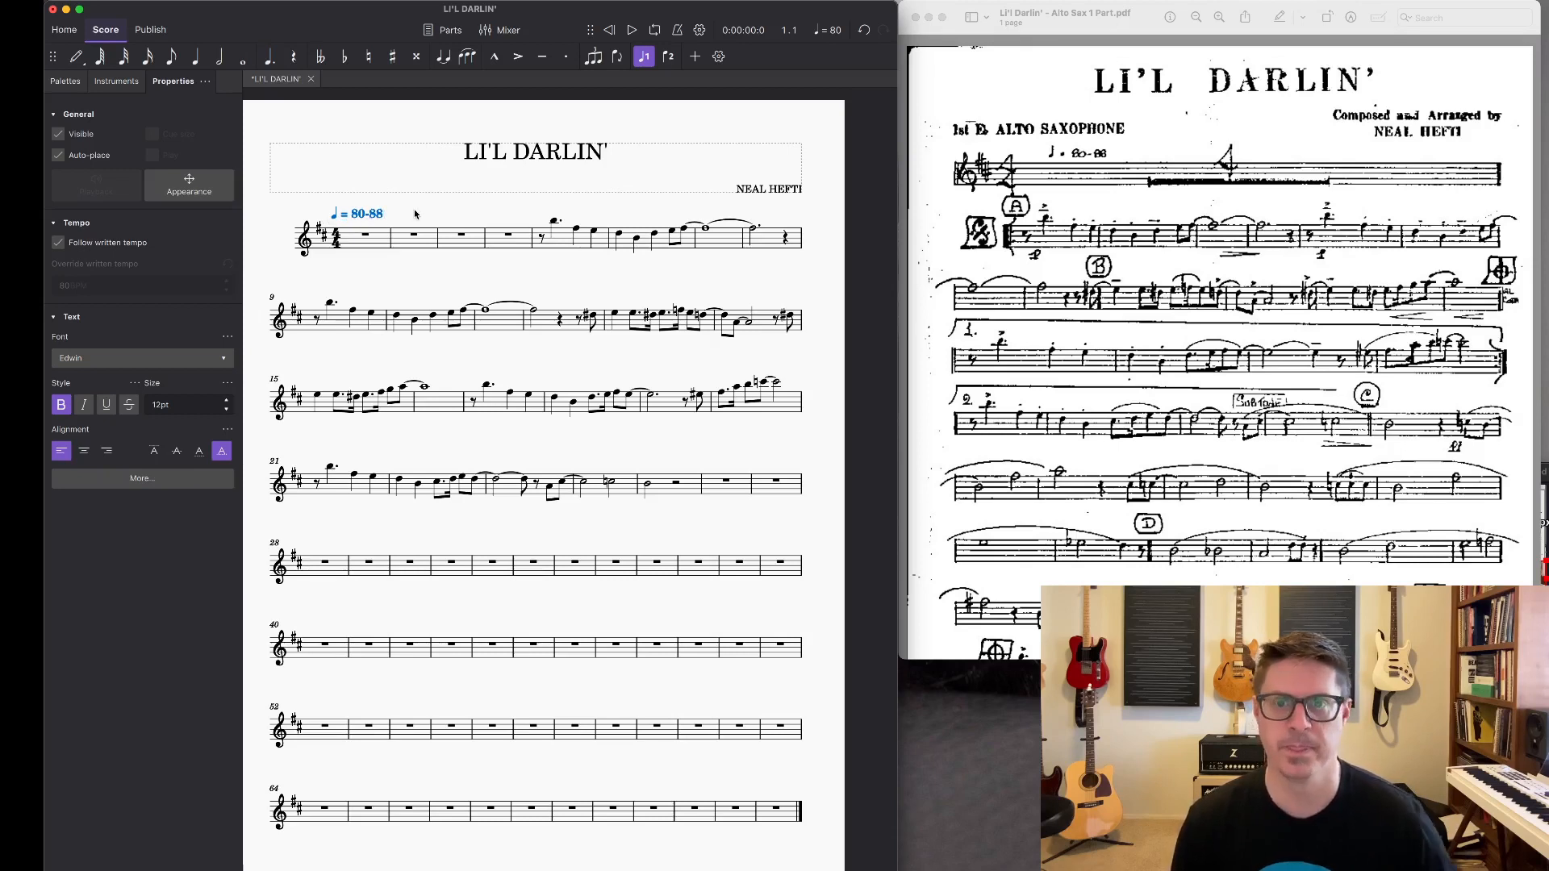
click(414, 210)
click(366, 218)
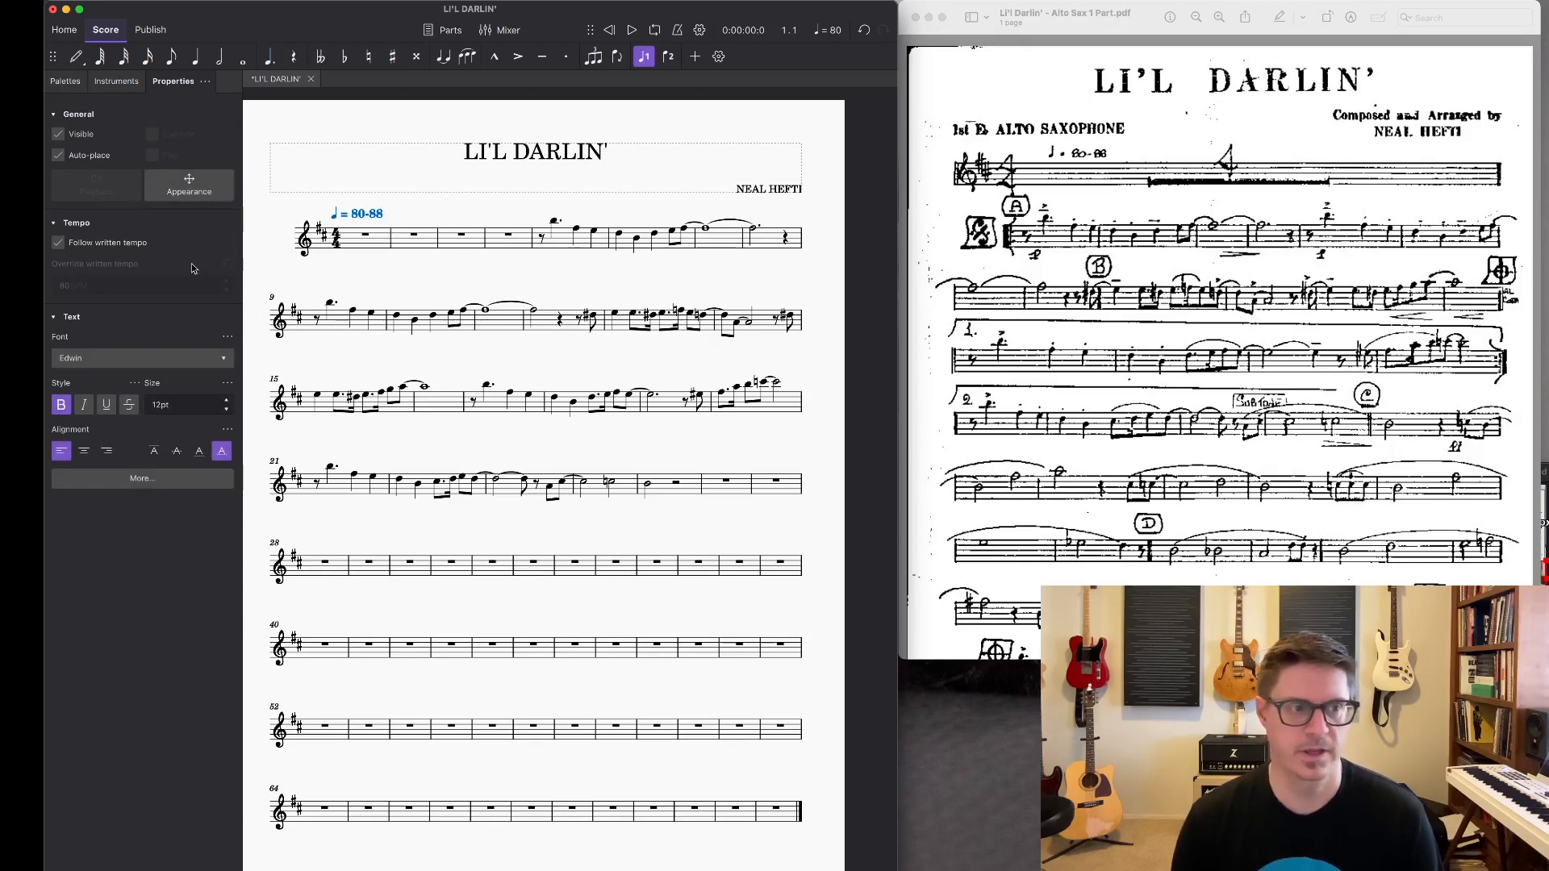
click(61, 243)
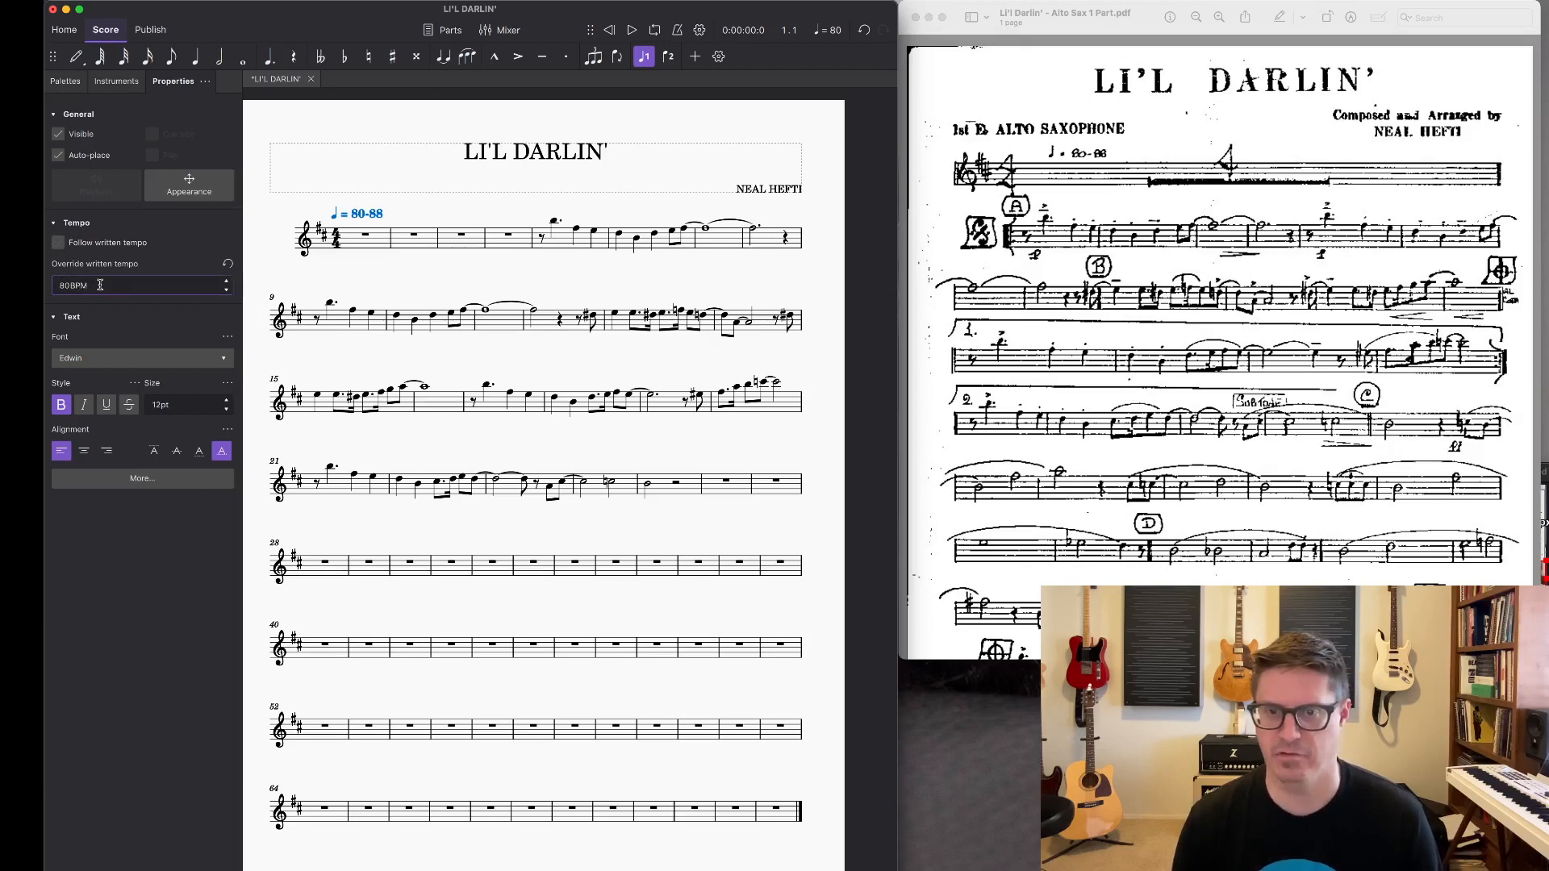
click(141, 243)
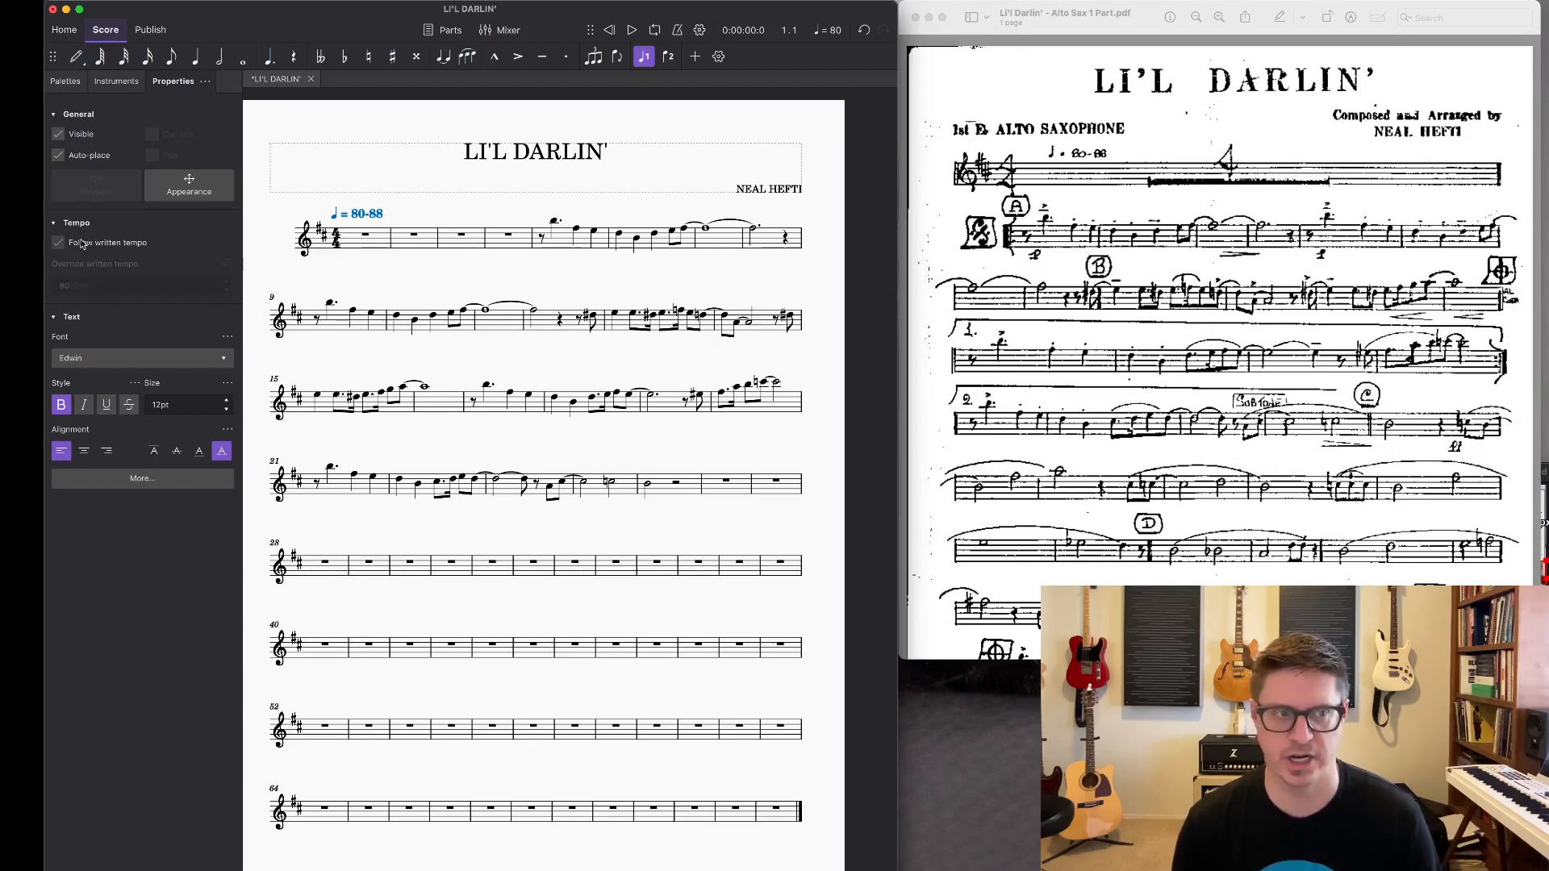
Step: Add a left (start) repeat sign from the repeats and jumps symbols at the start of measure 5
click(64, 81)
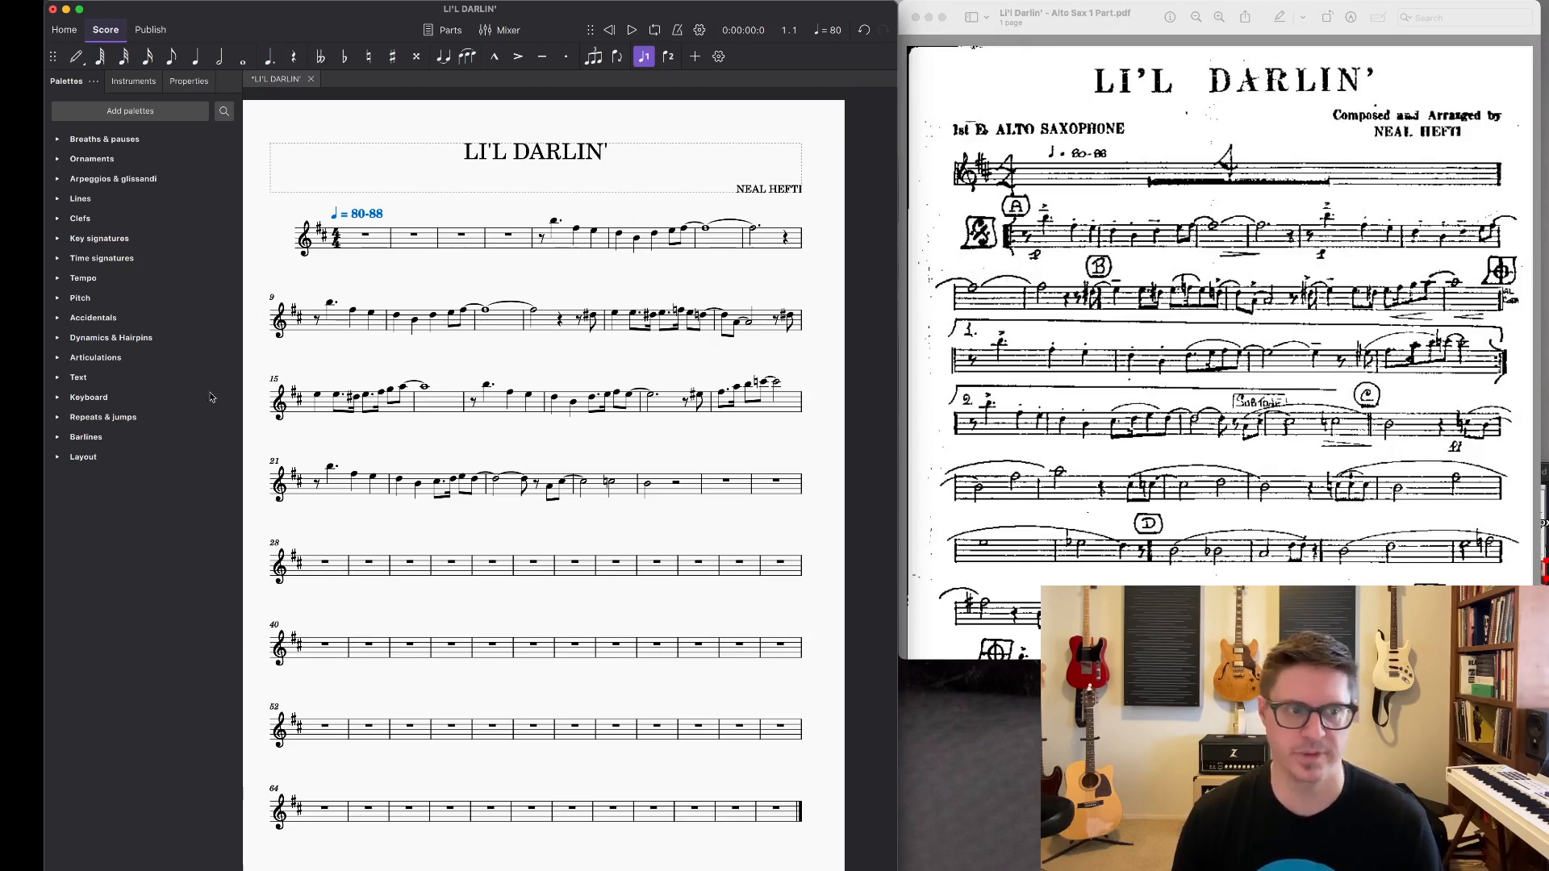
click(58, 419)
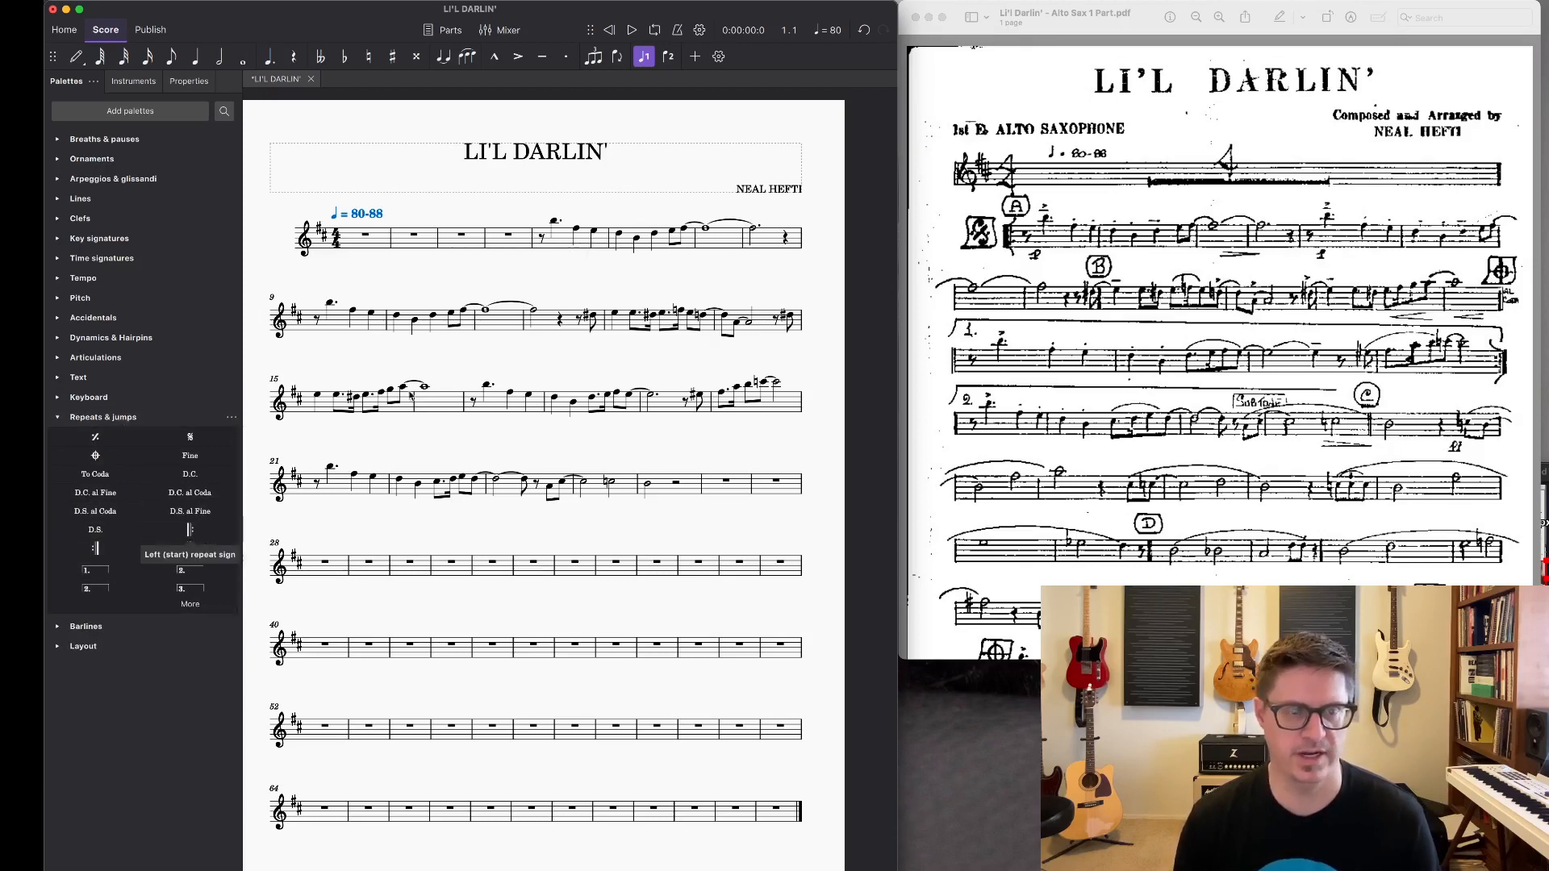
click(534, 242)
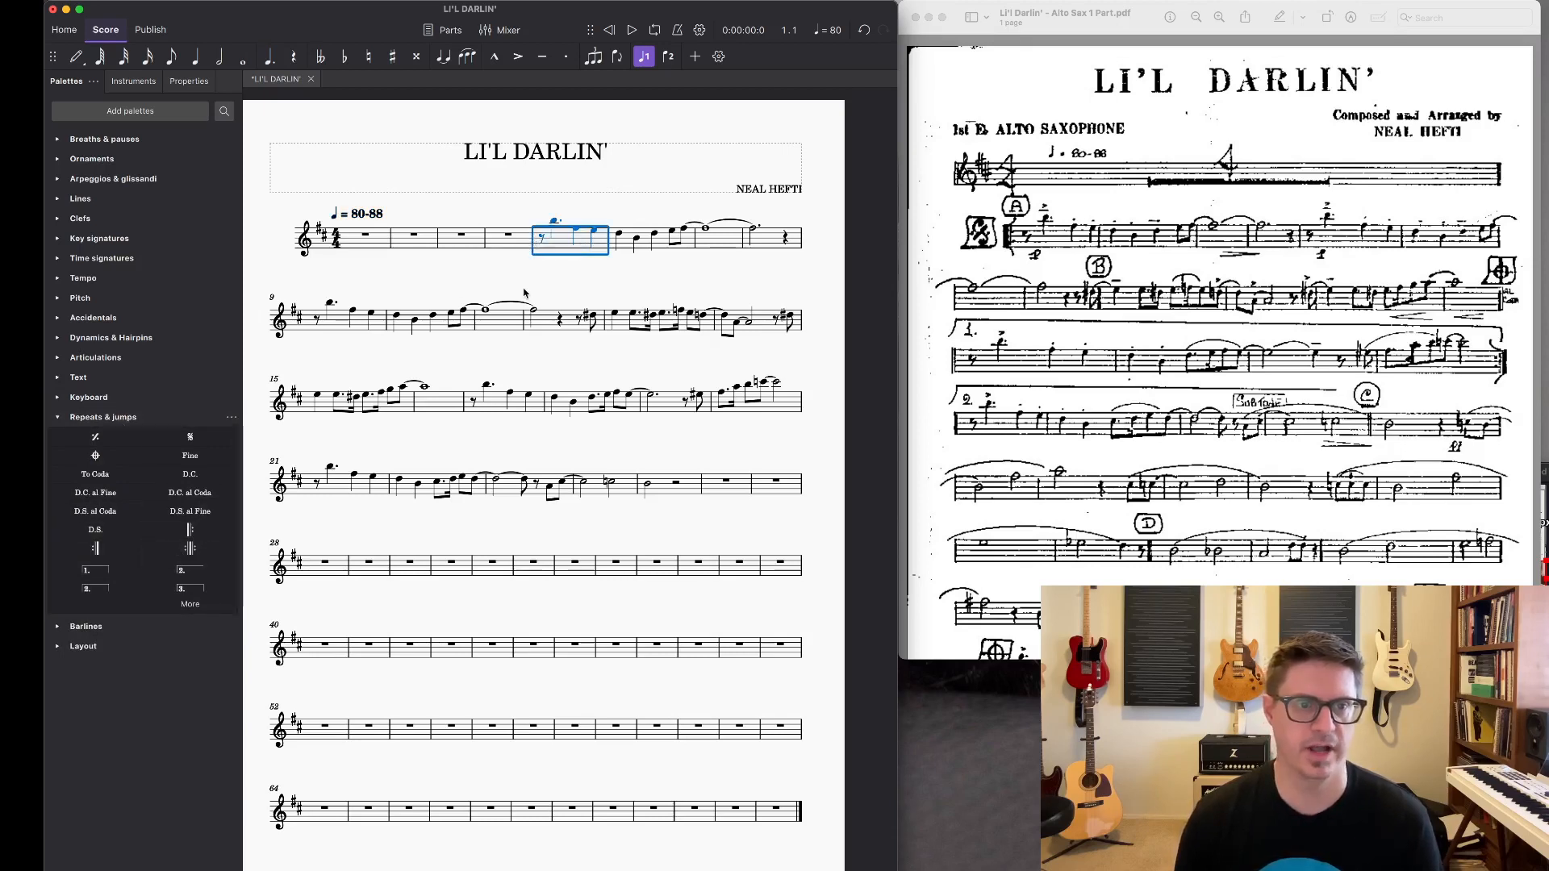
click(532, 242)
click(518, 261)
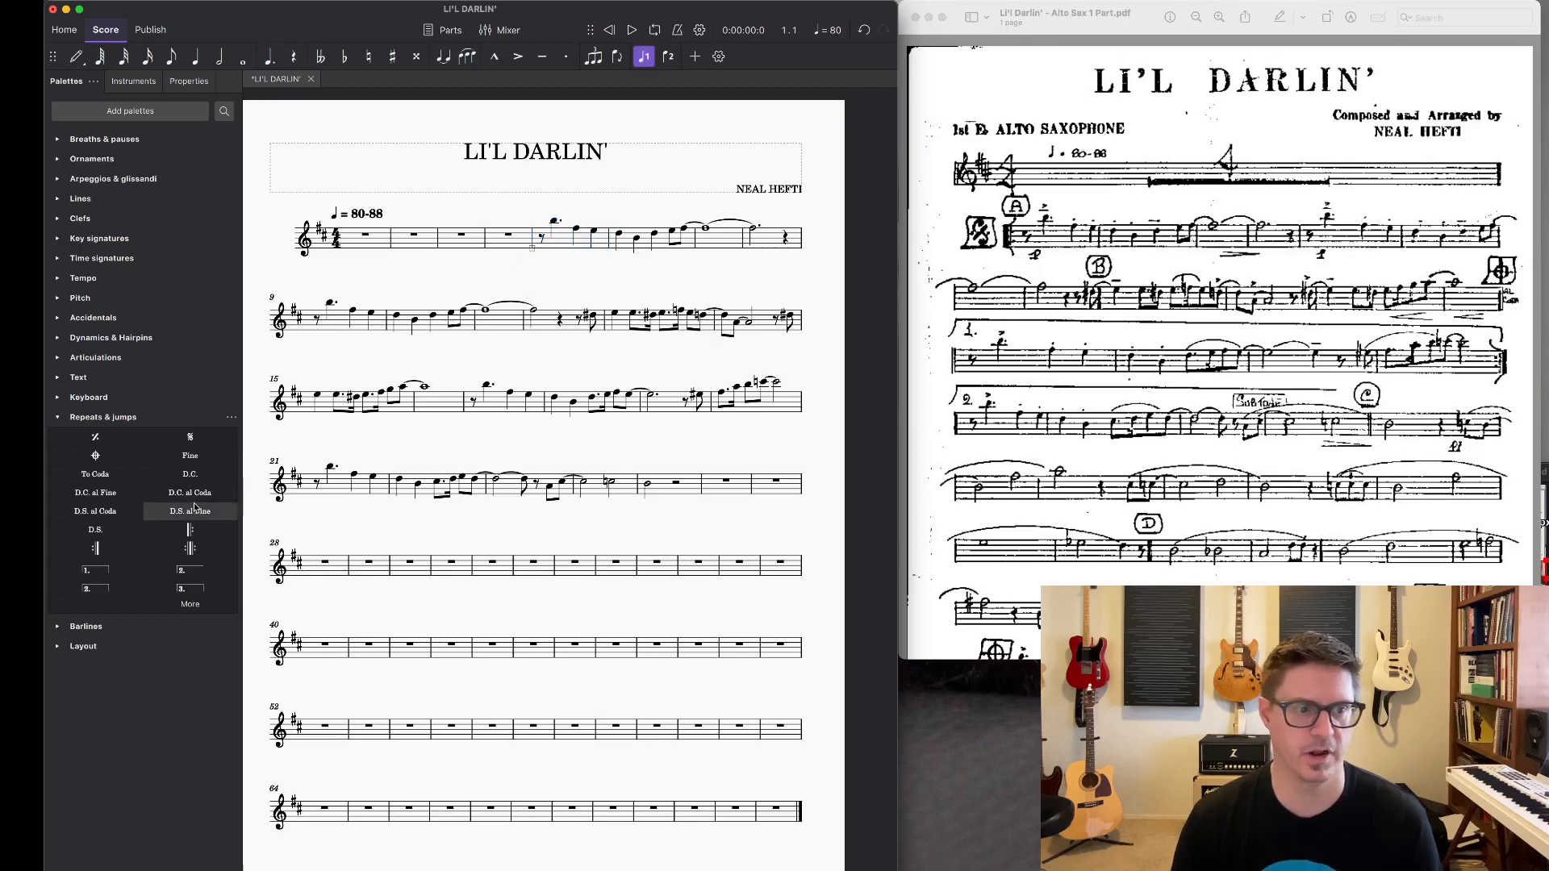
click(193, 530)
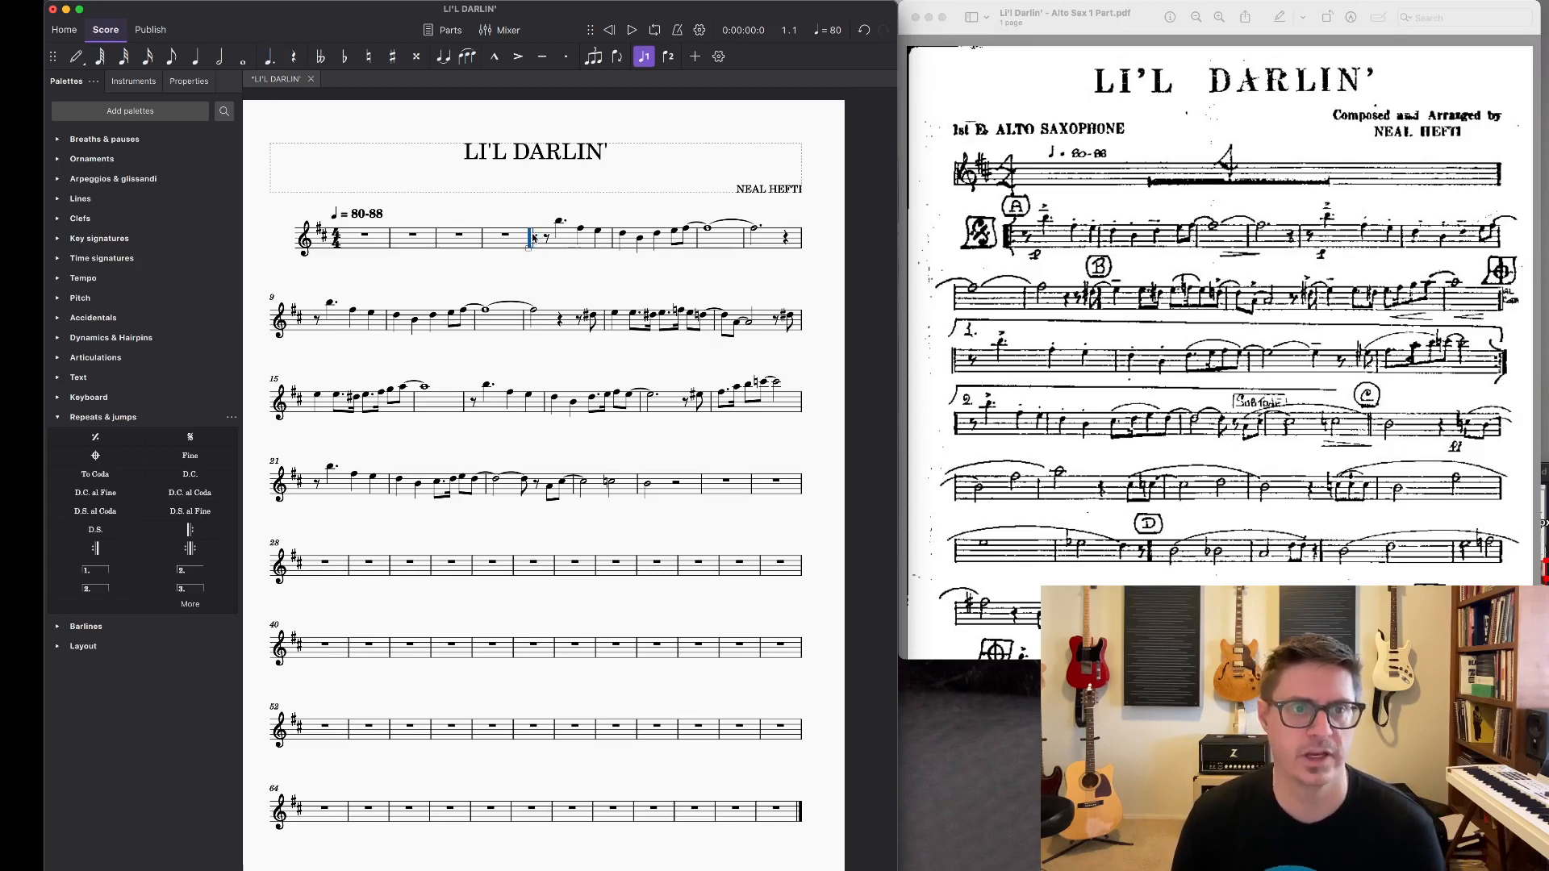
Step: Change the repeat style of the start repeat barline at measure 5 to the winged version
click(184, 86)
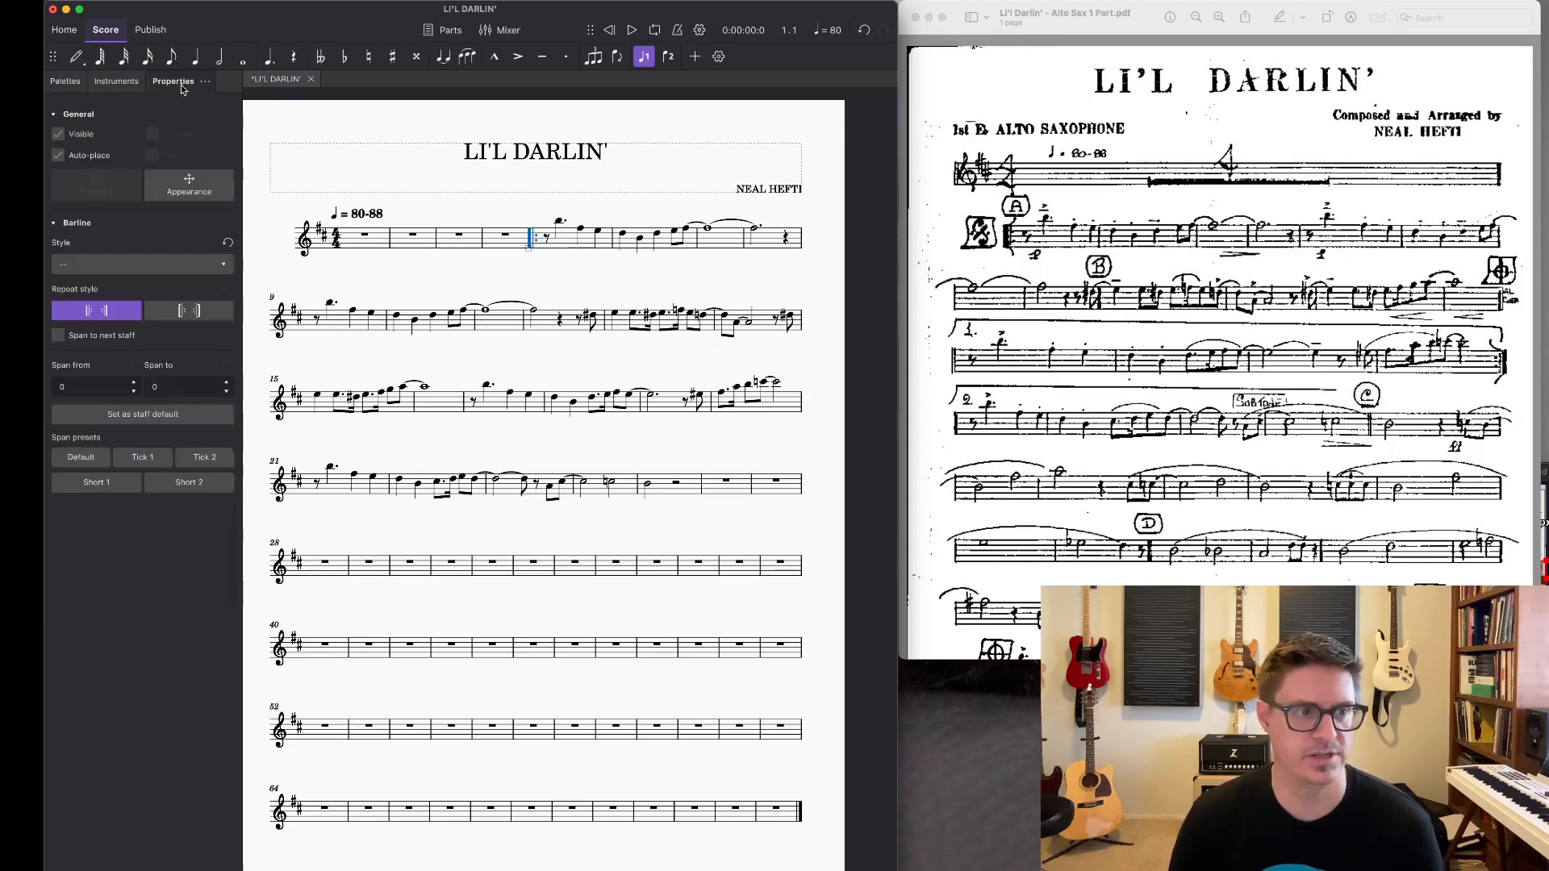
click(194, 319)
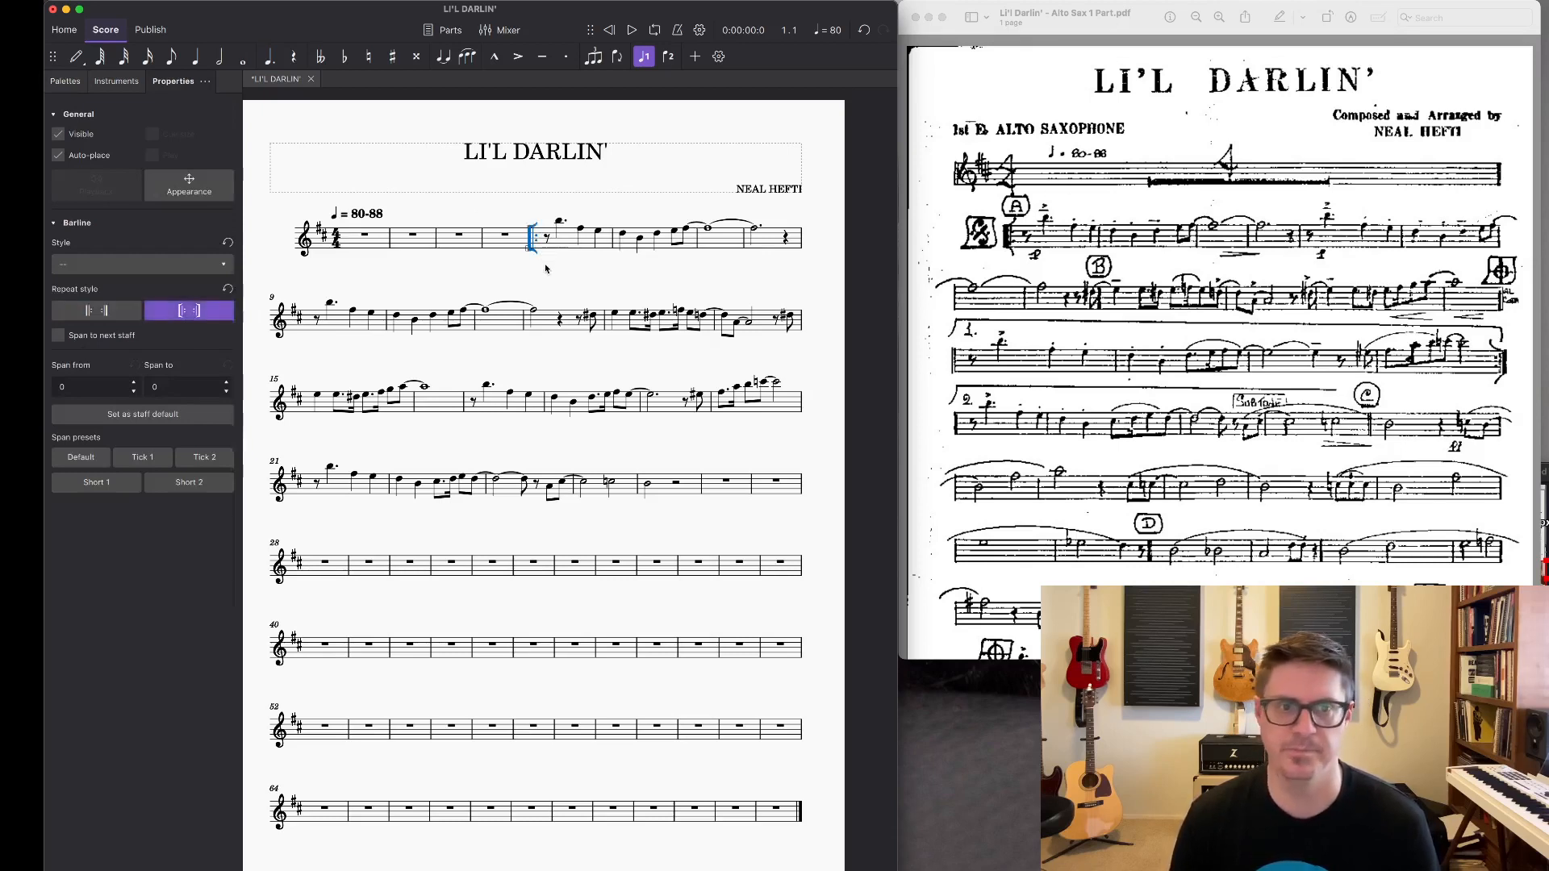
key(Escape)
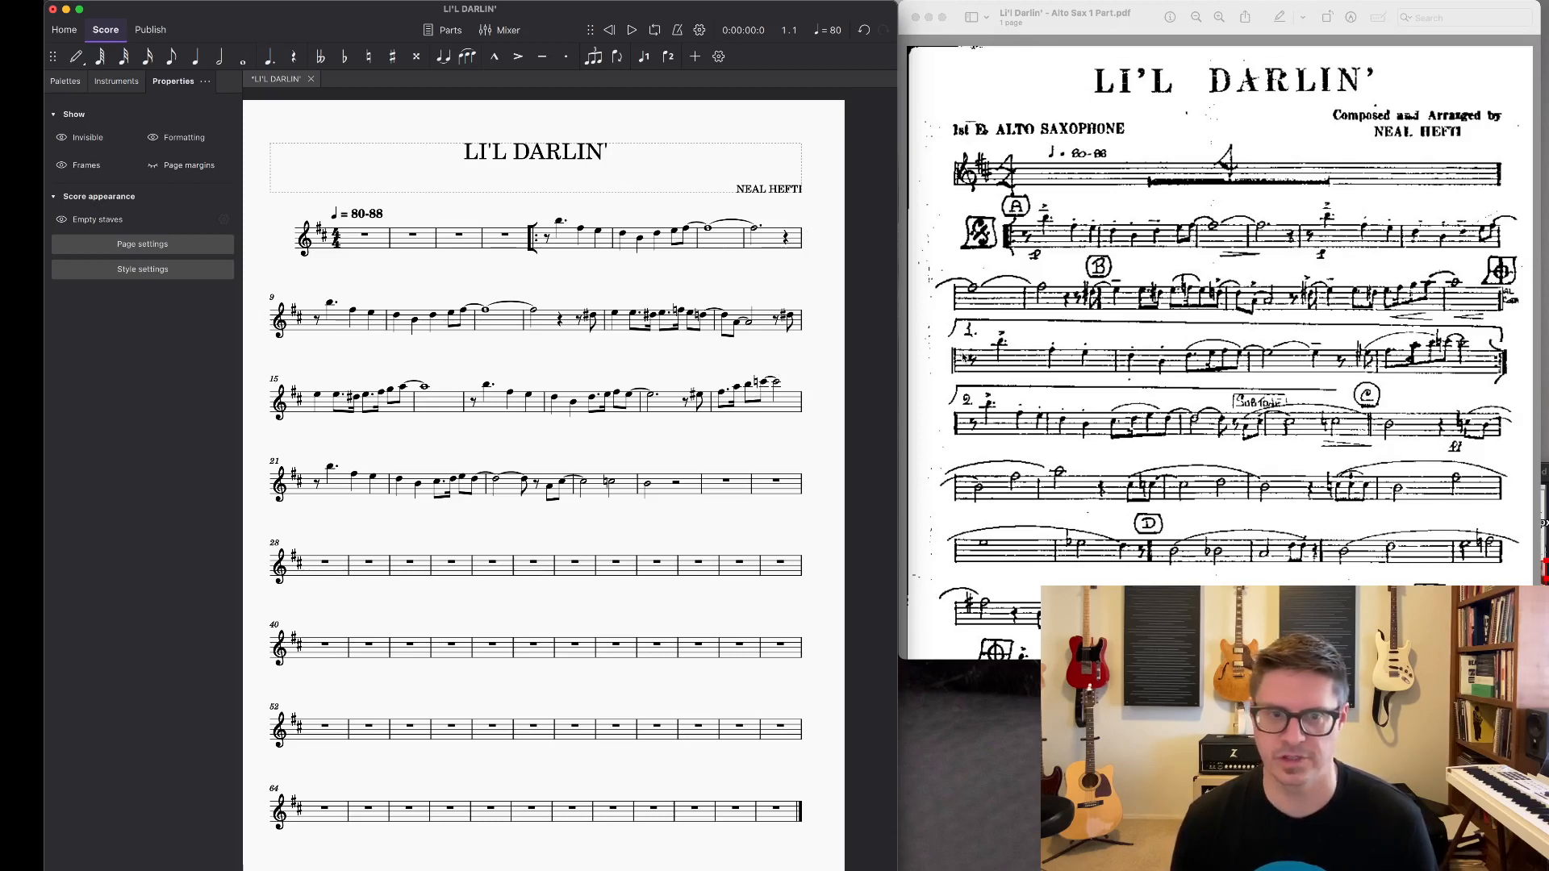
Step: Add a first-ending bracket over measures 17 to 20 and a right (end) repeat sign at the end of measure 20
click(790, 410)
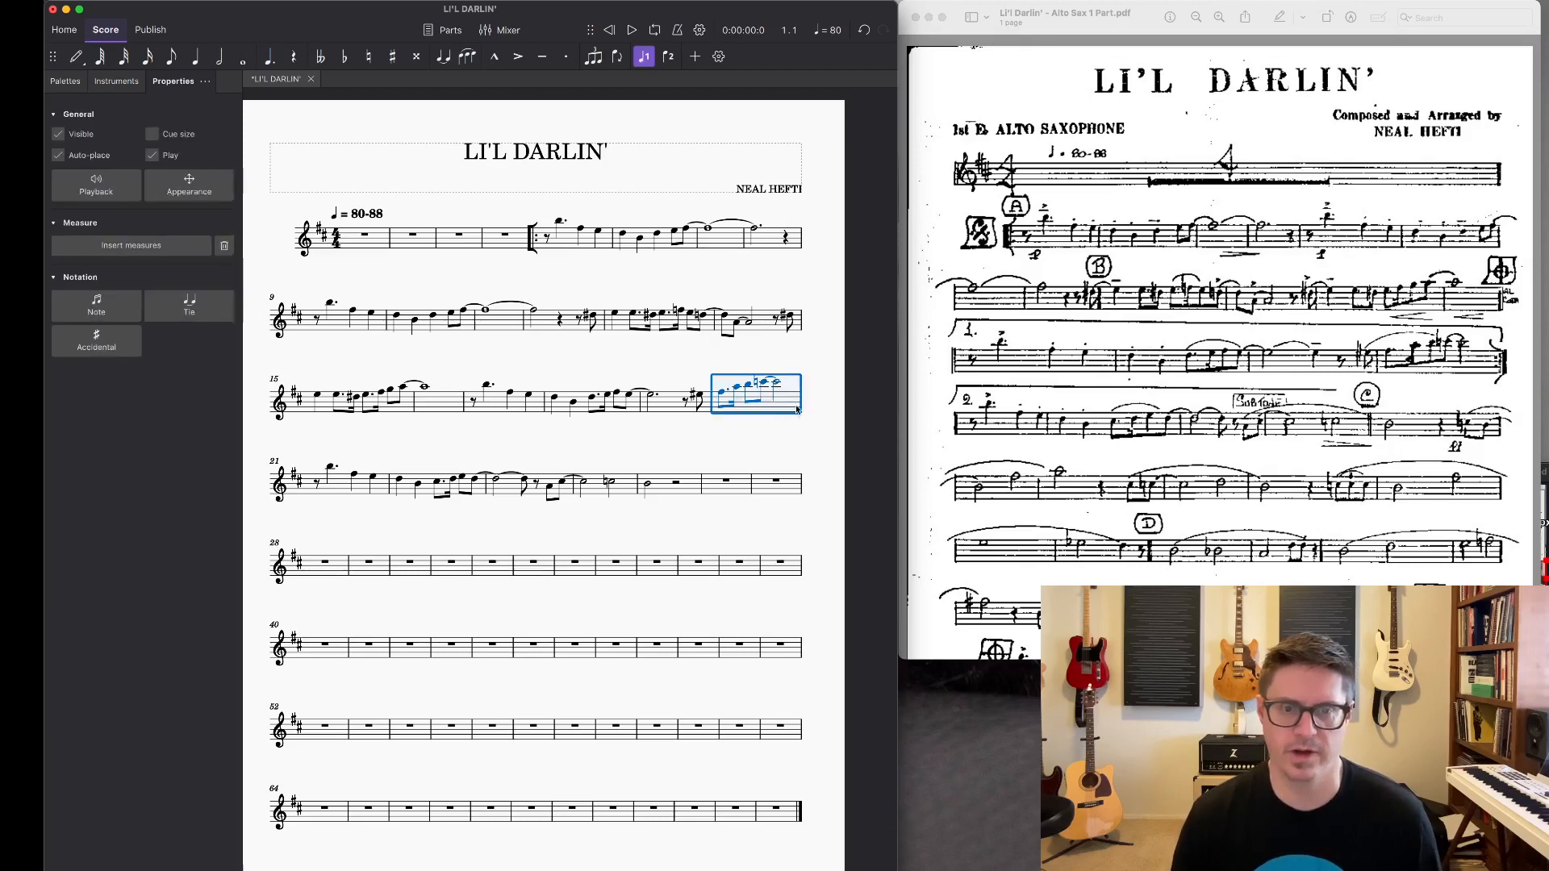
shift+click(489, 413)
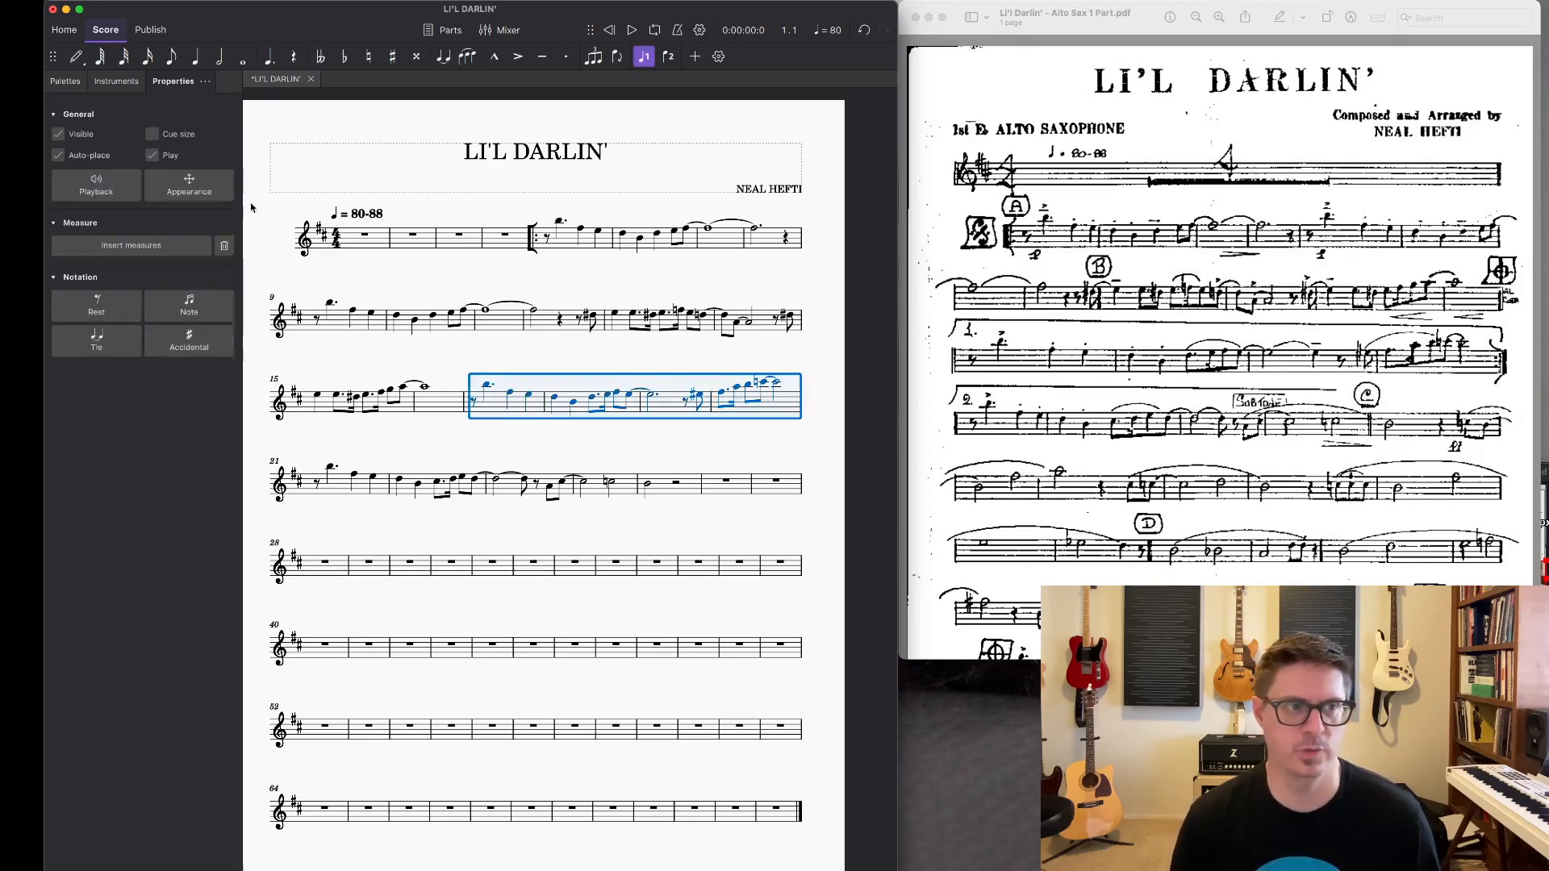
click(66, 81)
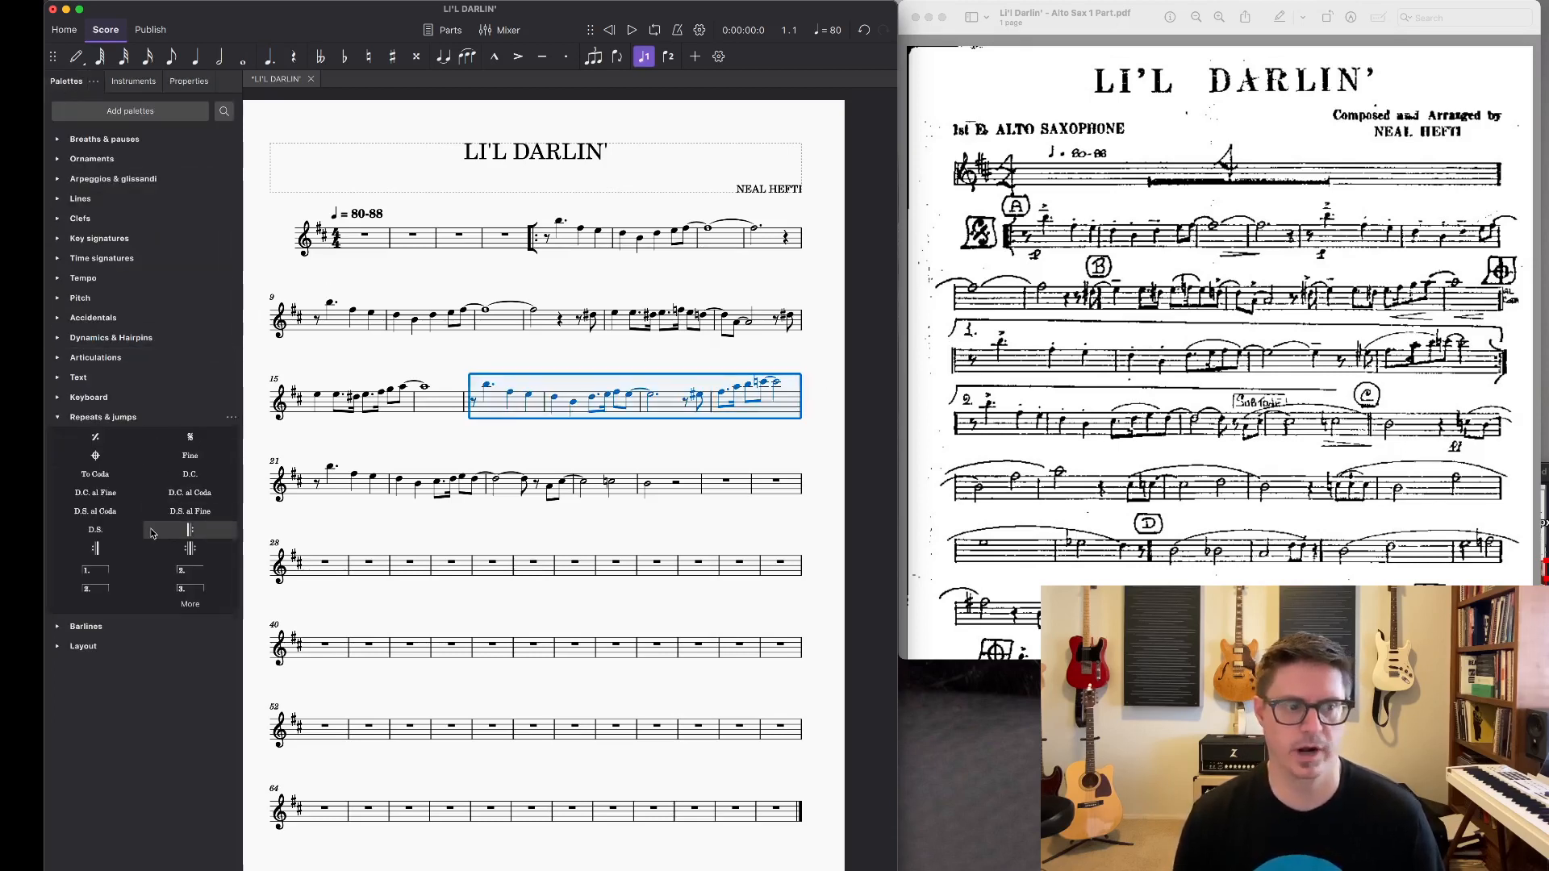
click(101, 573)
key(Escape)
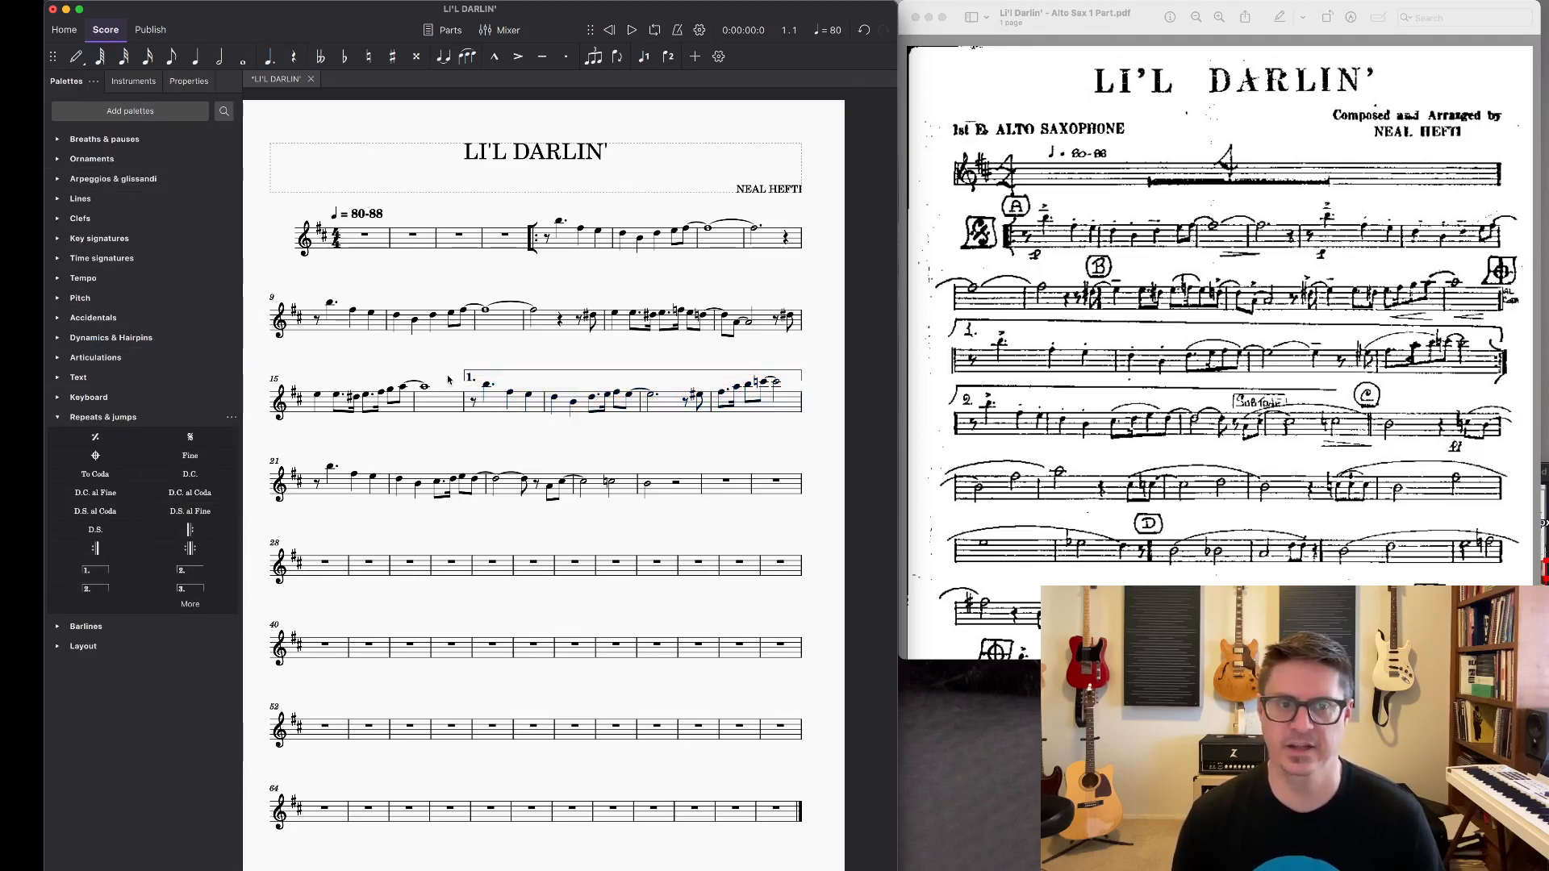
click(801, 409)
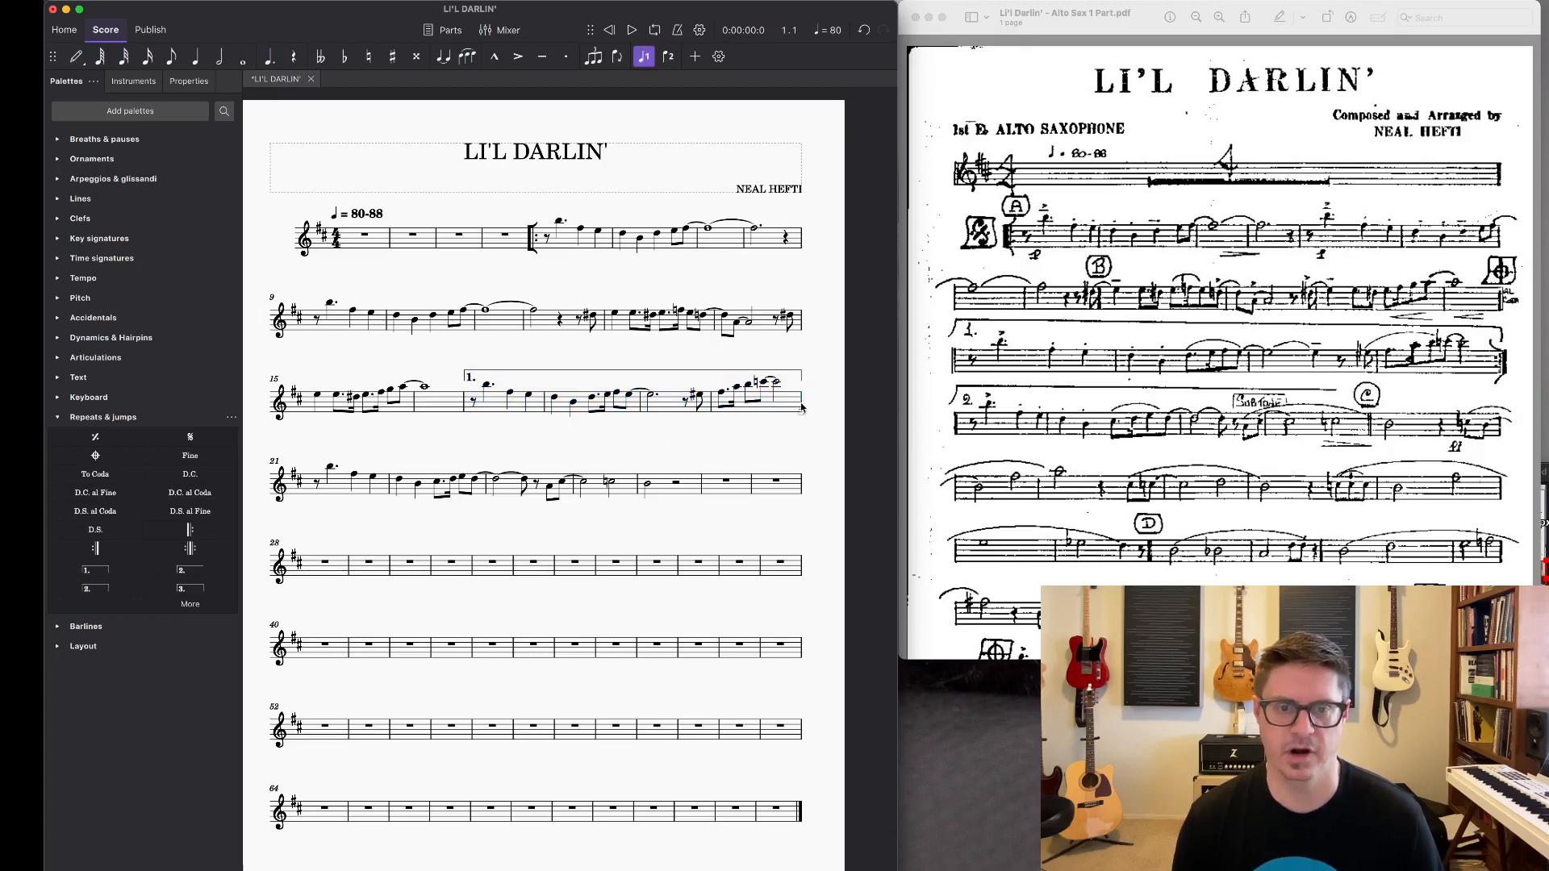
click(97, 549)
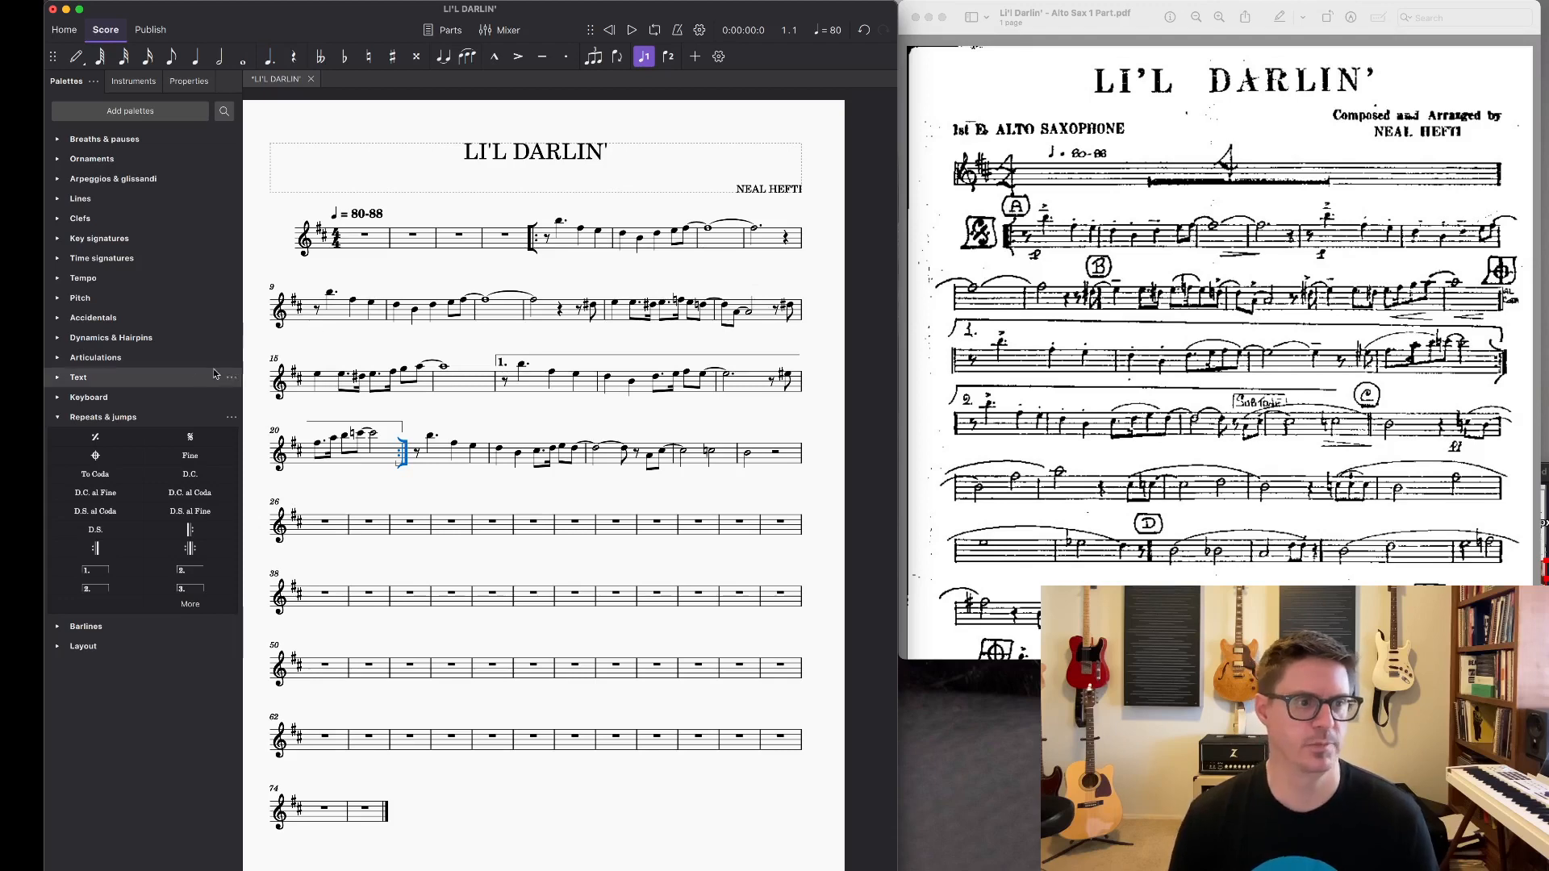
Step: Add rehearsal mark A at the start of measure 5, above the start repeat
click(57, 377)
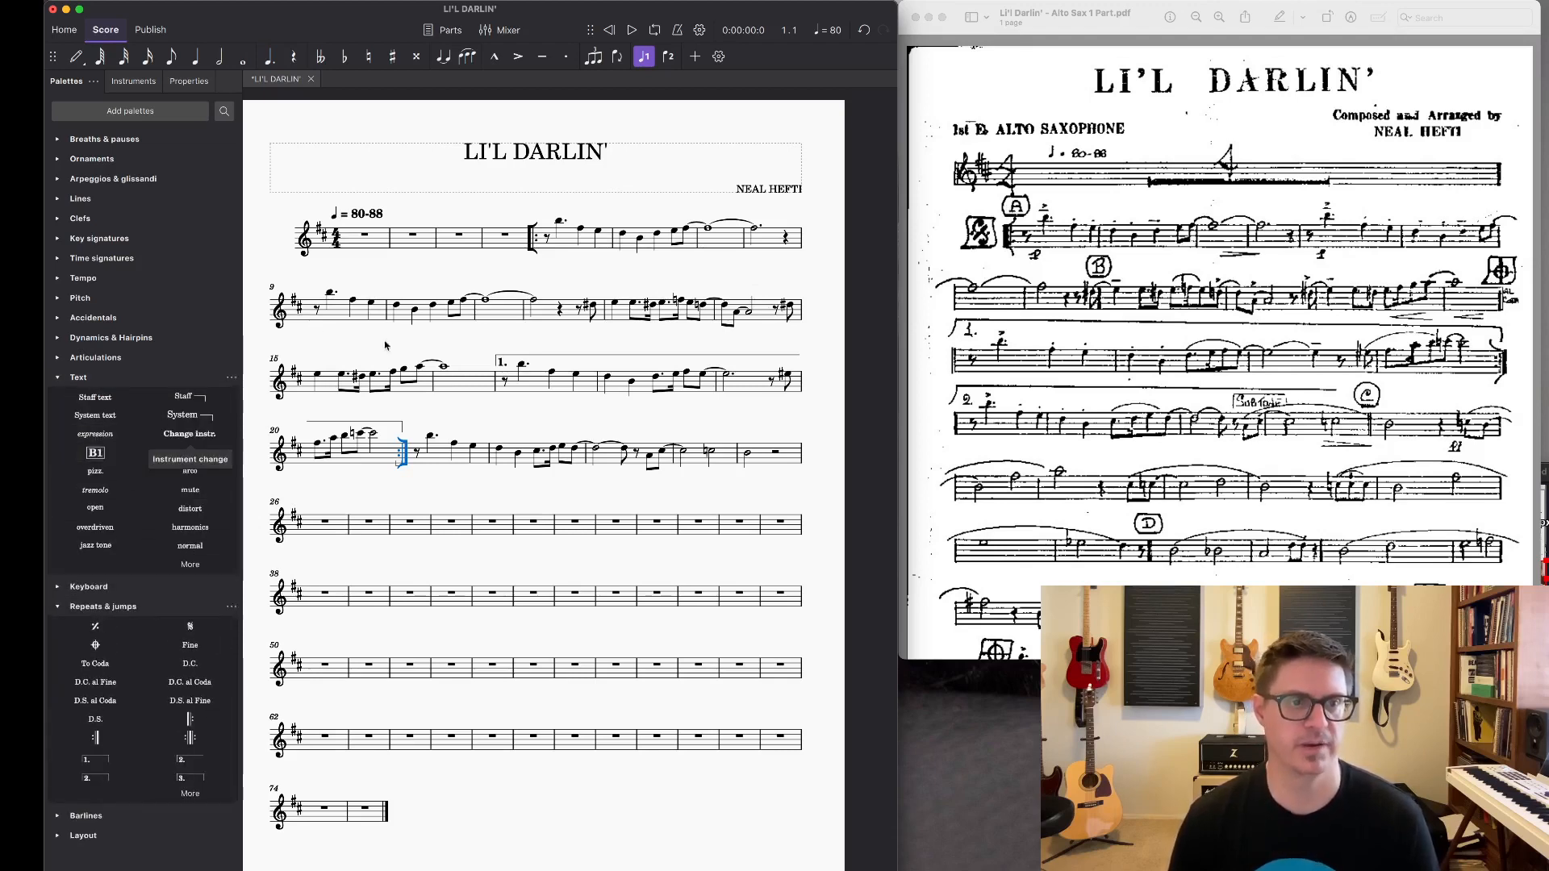
click(547, 238)
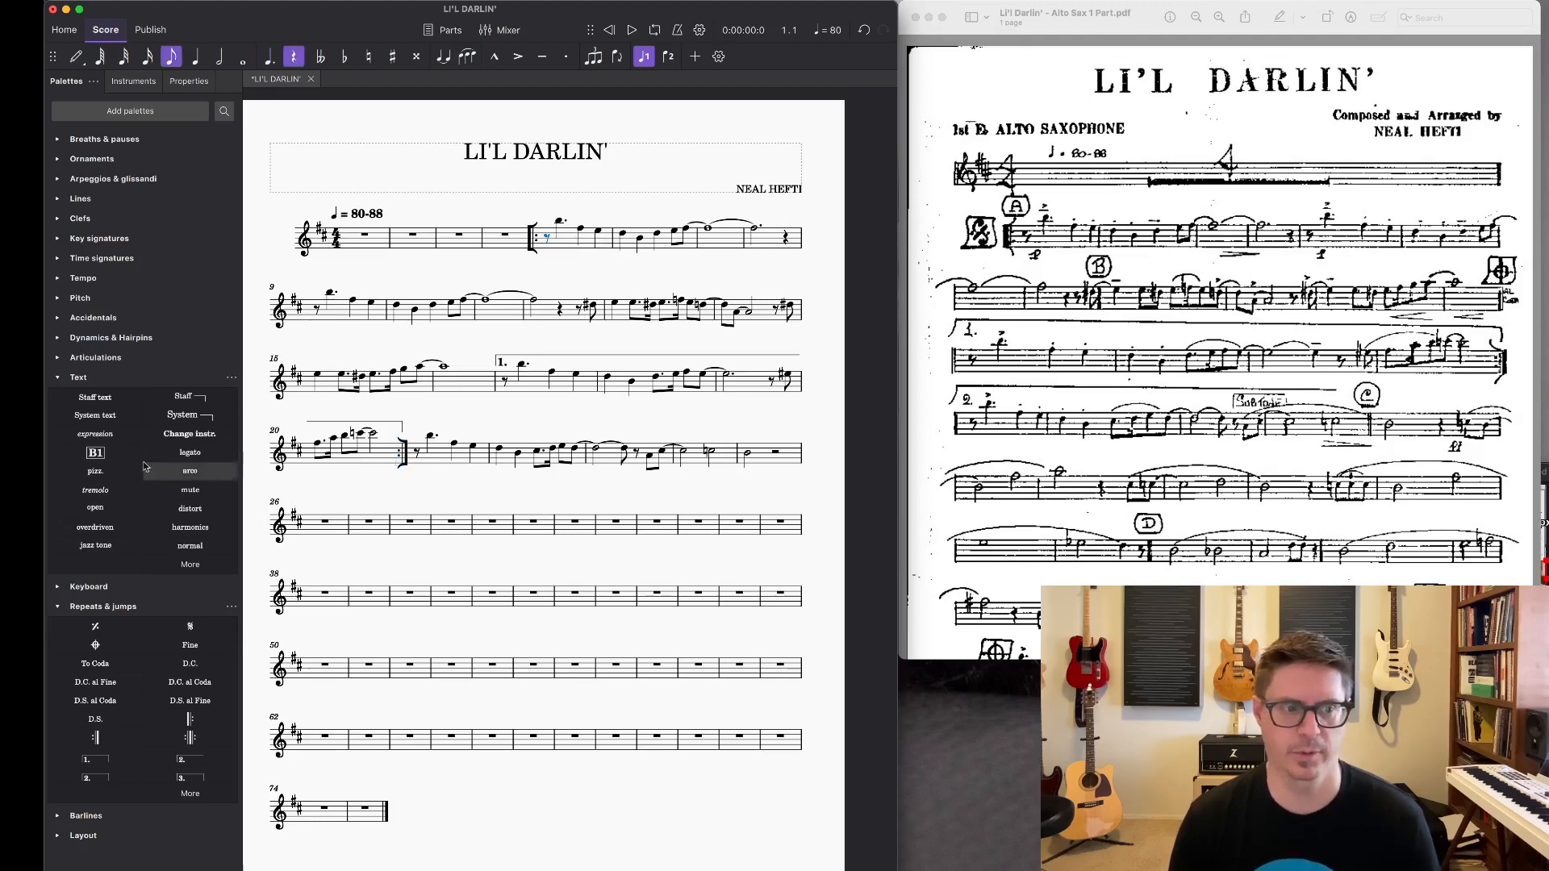
click(94, 456)
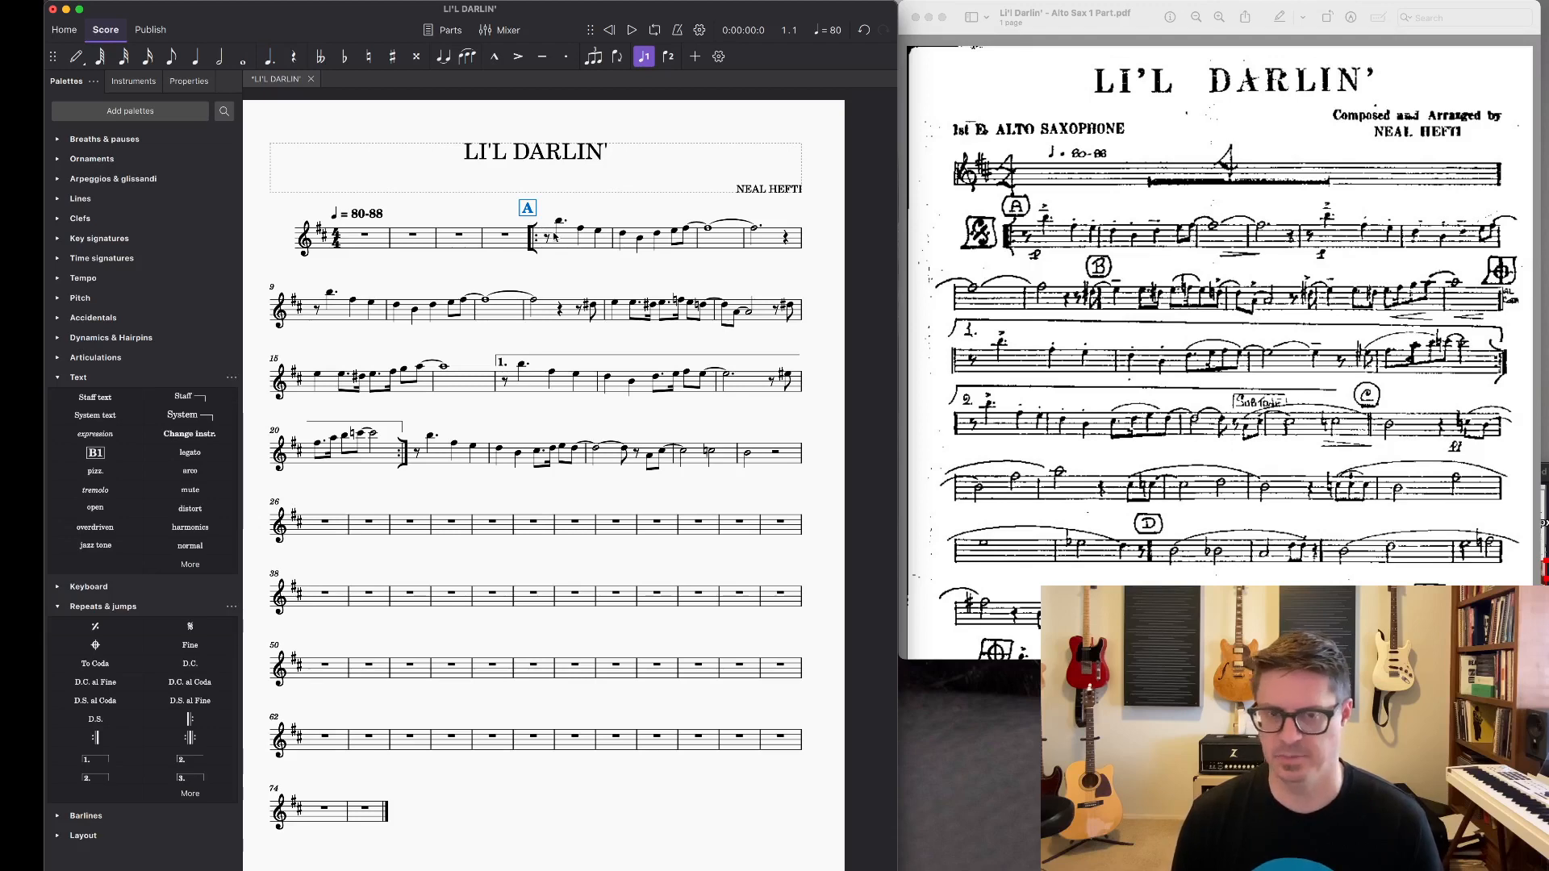
double_click(526, 211)
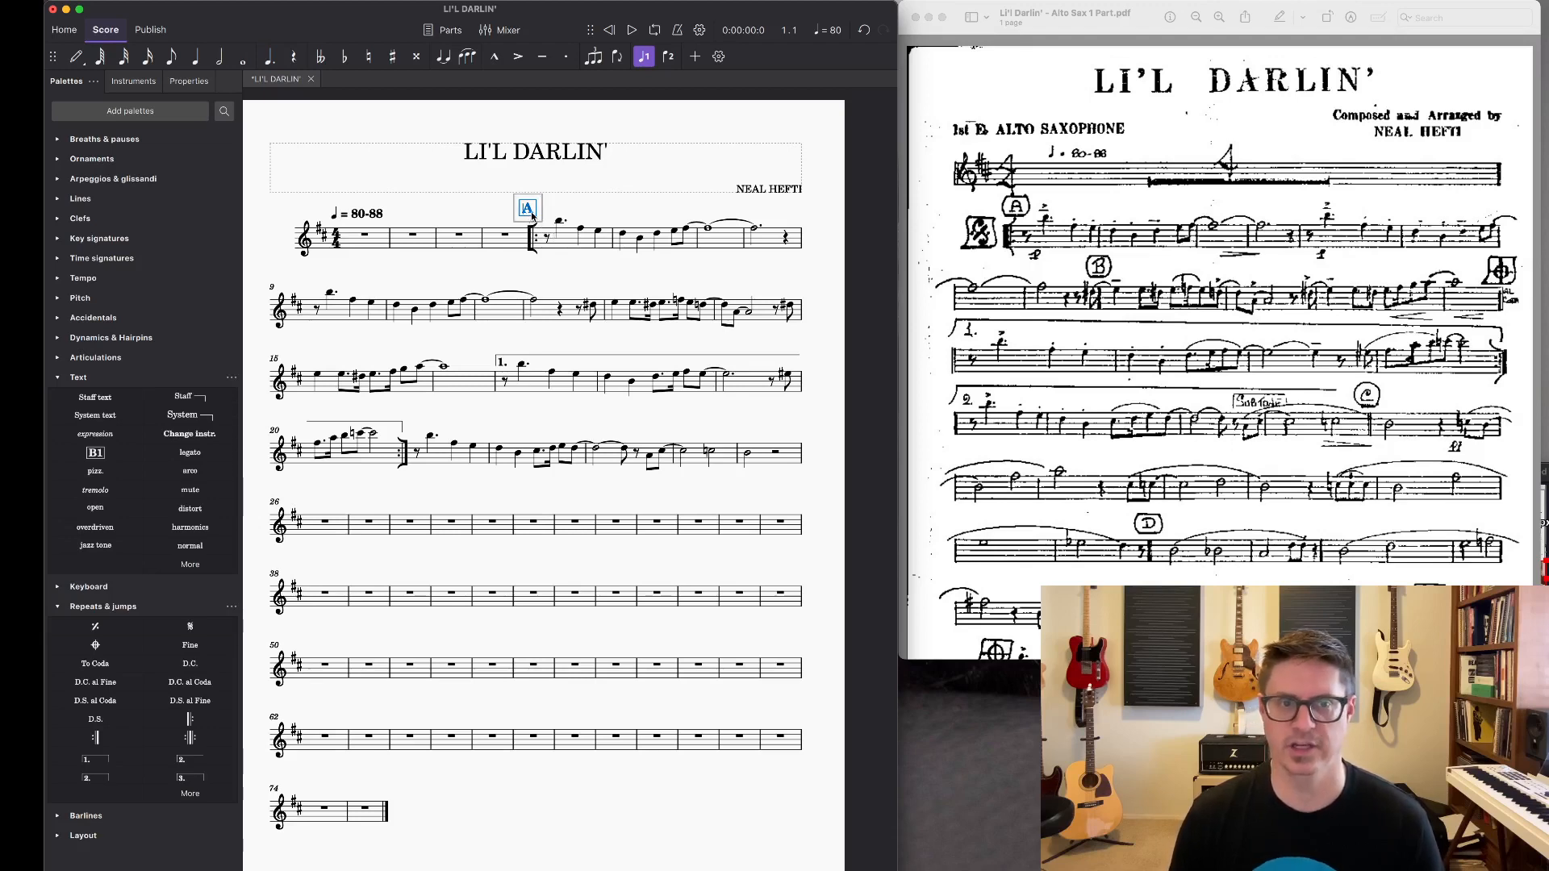
key(Escape)
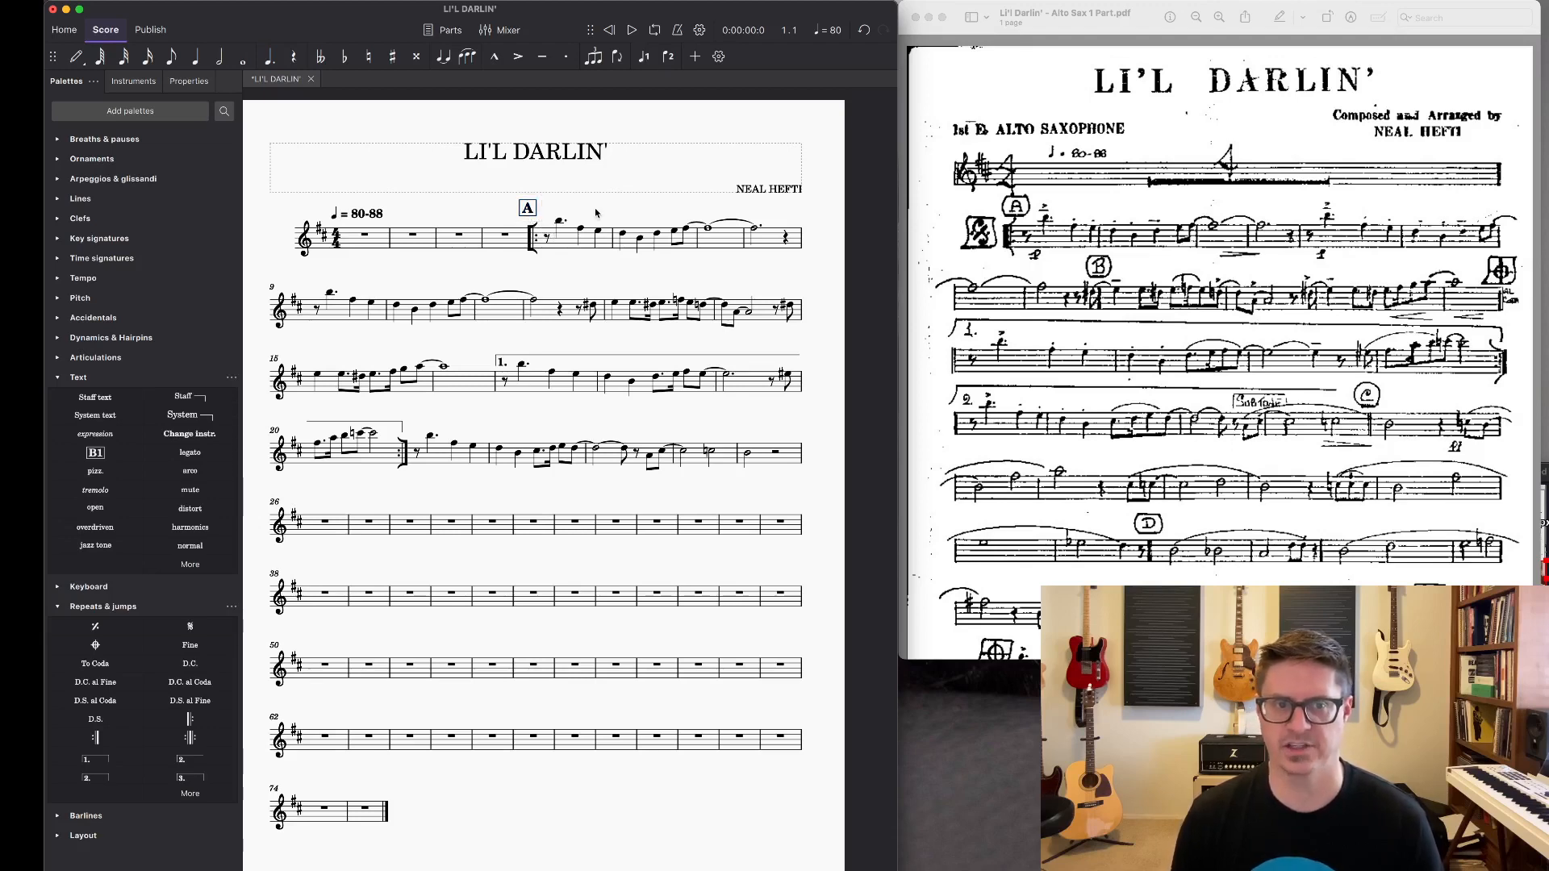
Step: Add rehearsal mark B at the start of measure 13 and check its text properties
click(615, 303)
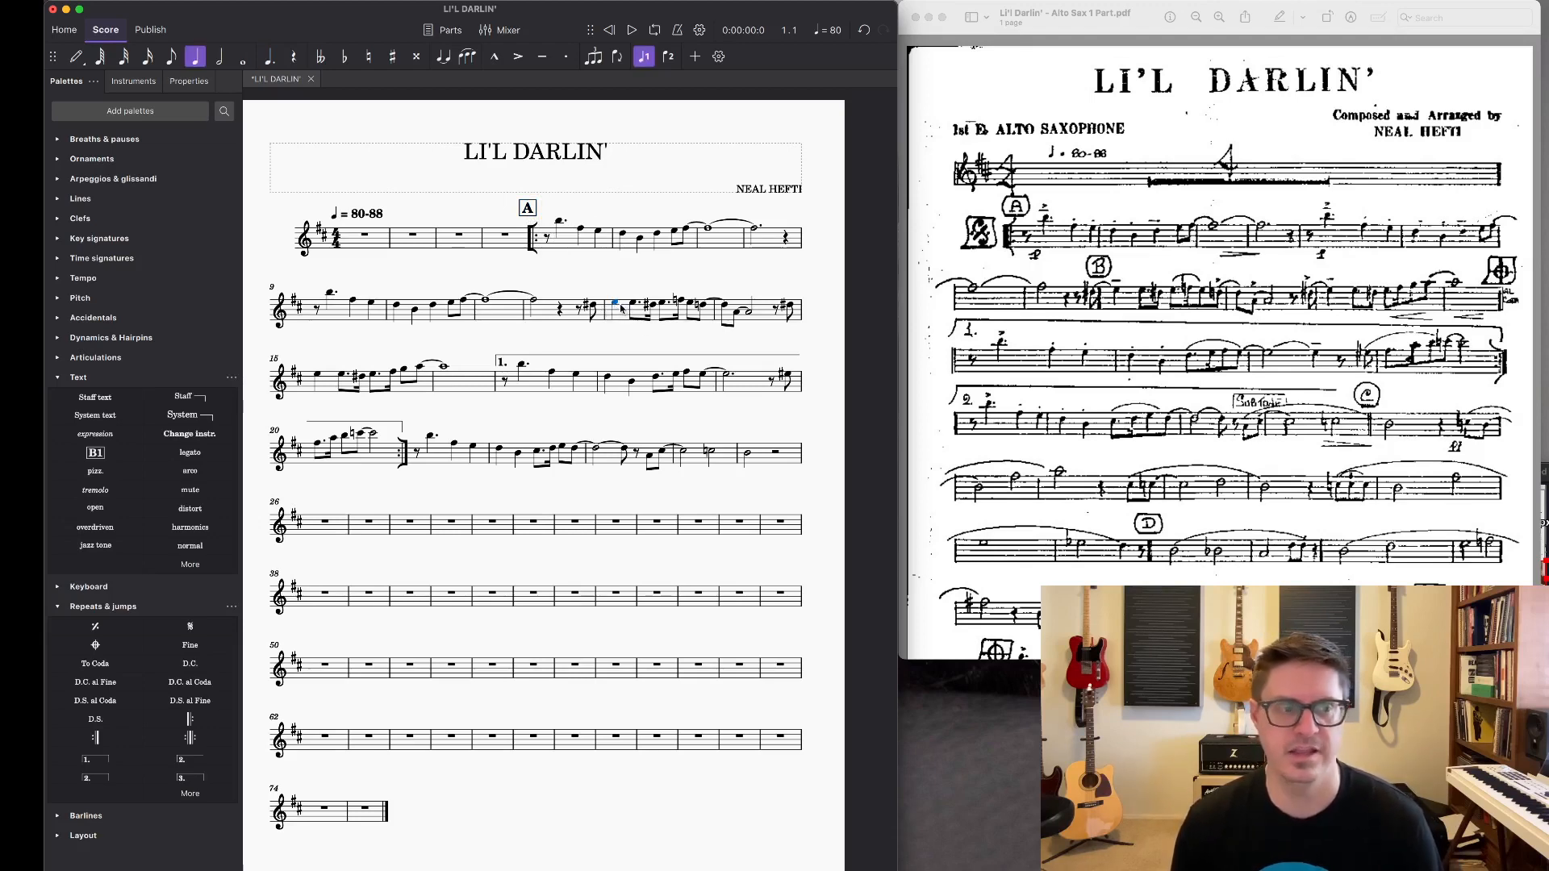
click(96, 453)
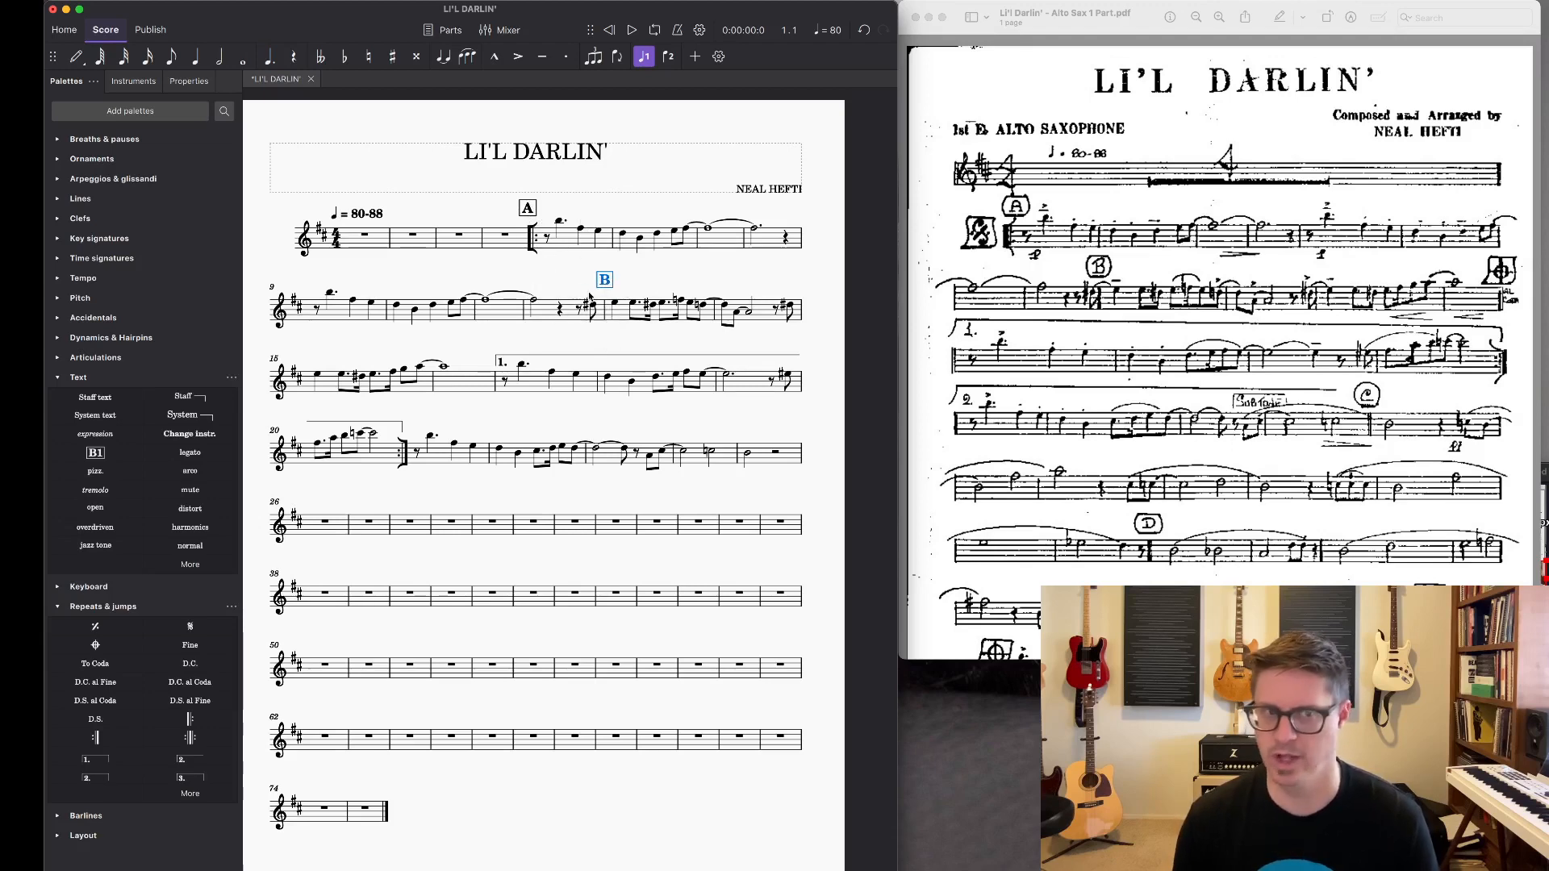
click(183, 81)
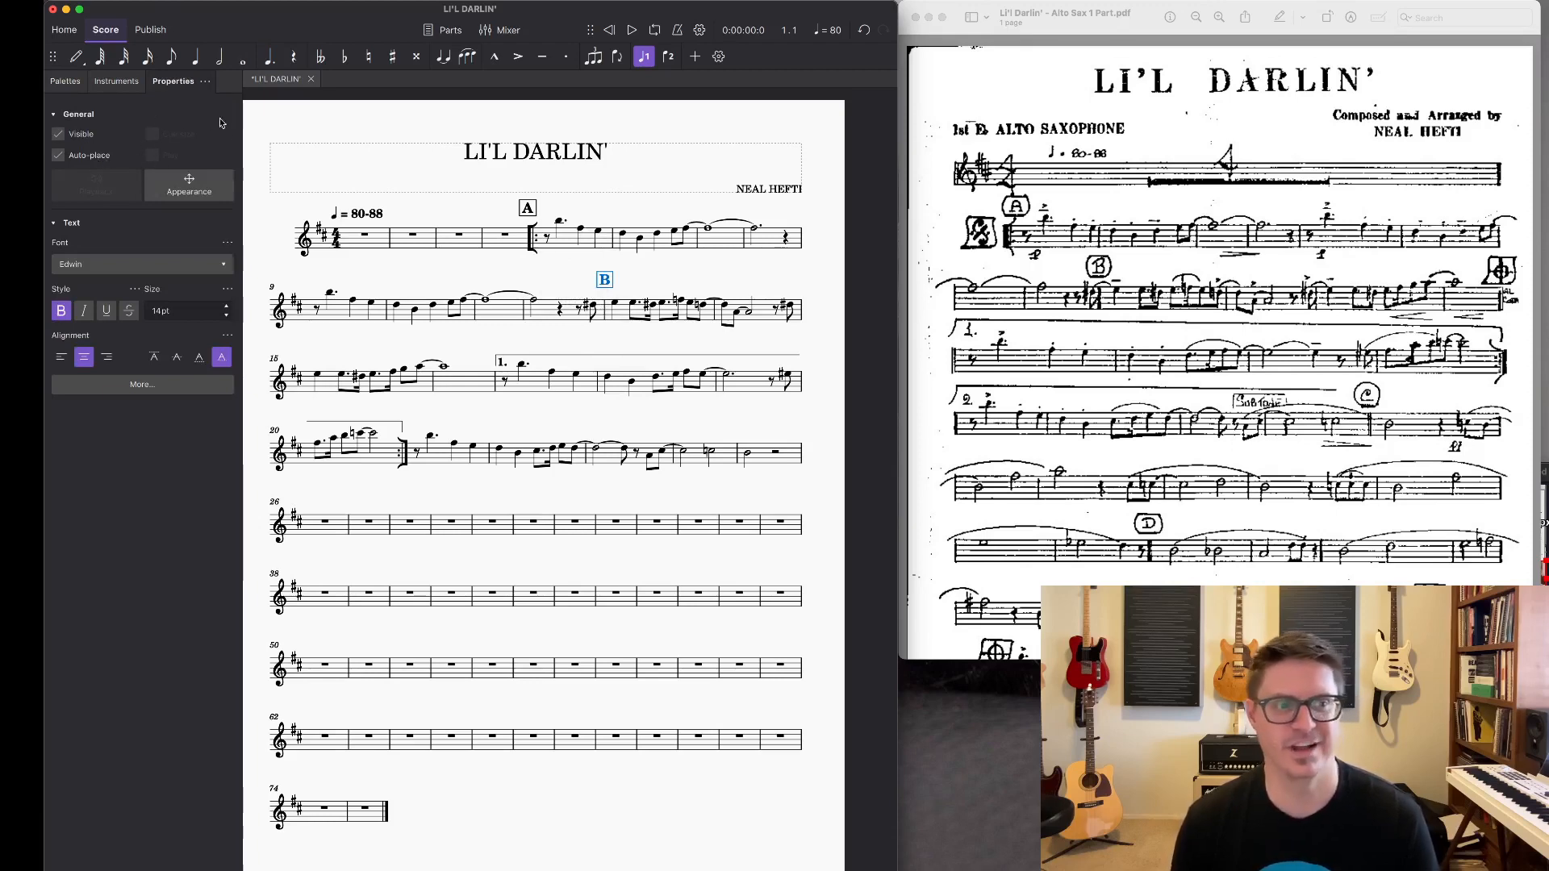
click(65, 83)
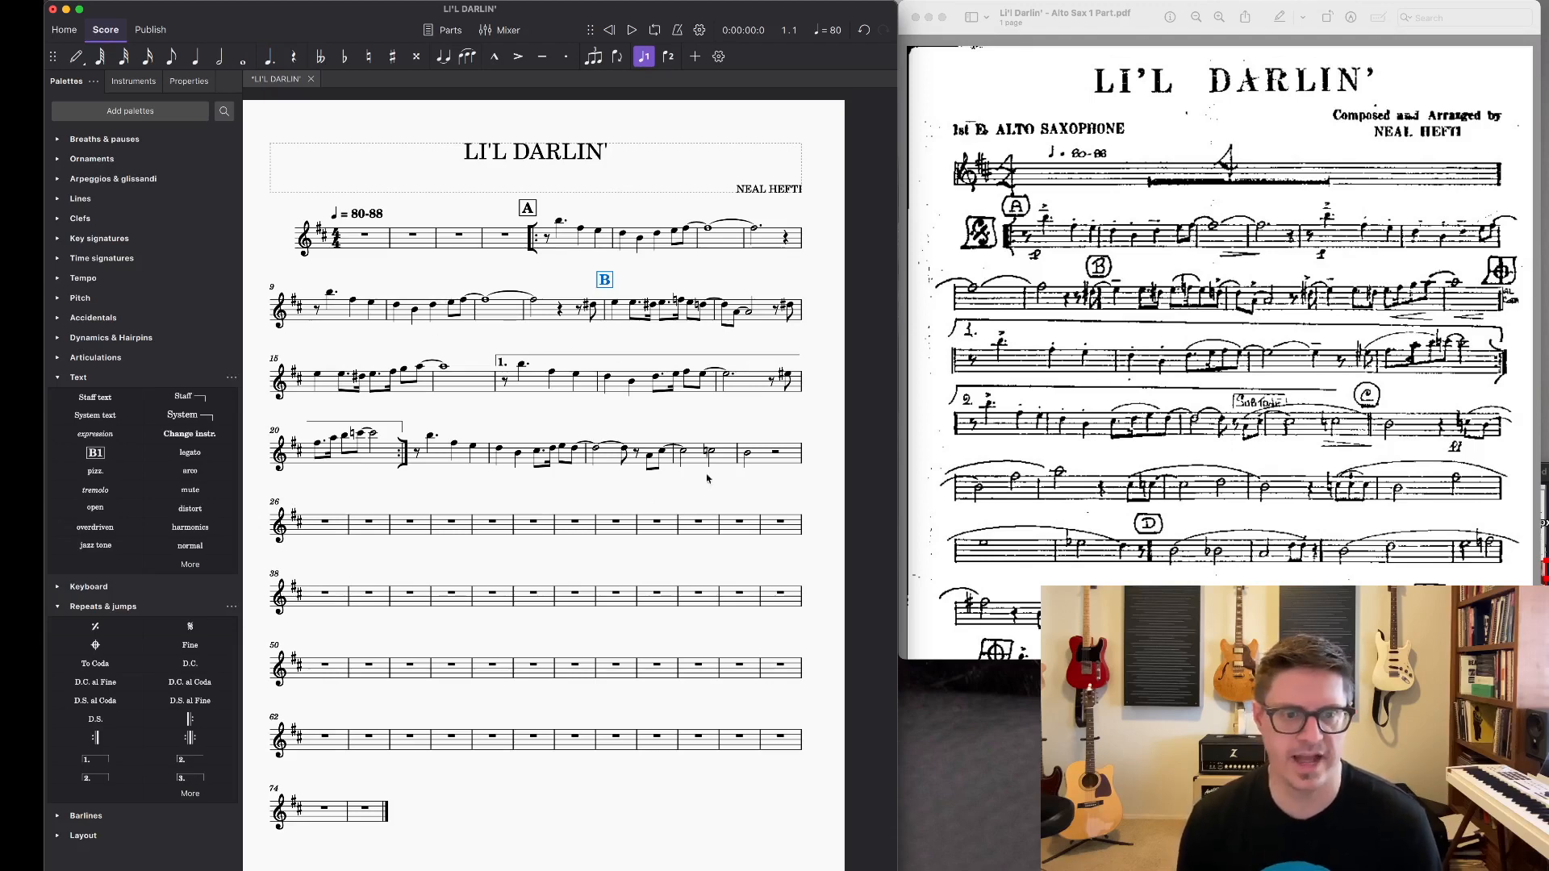
Step: Add rehearsal mark C at the half note starting measure 25
click(747, 454)
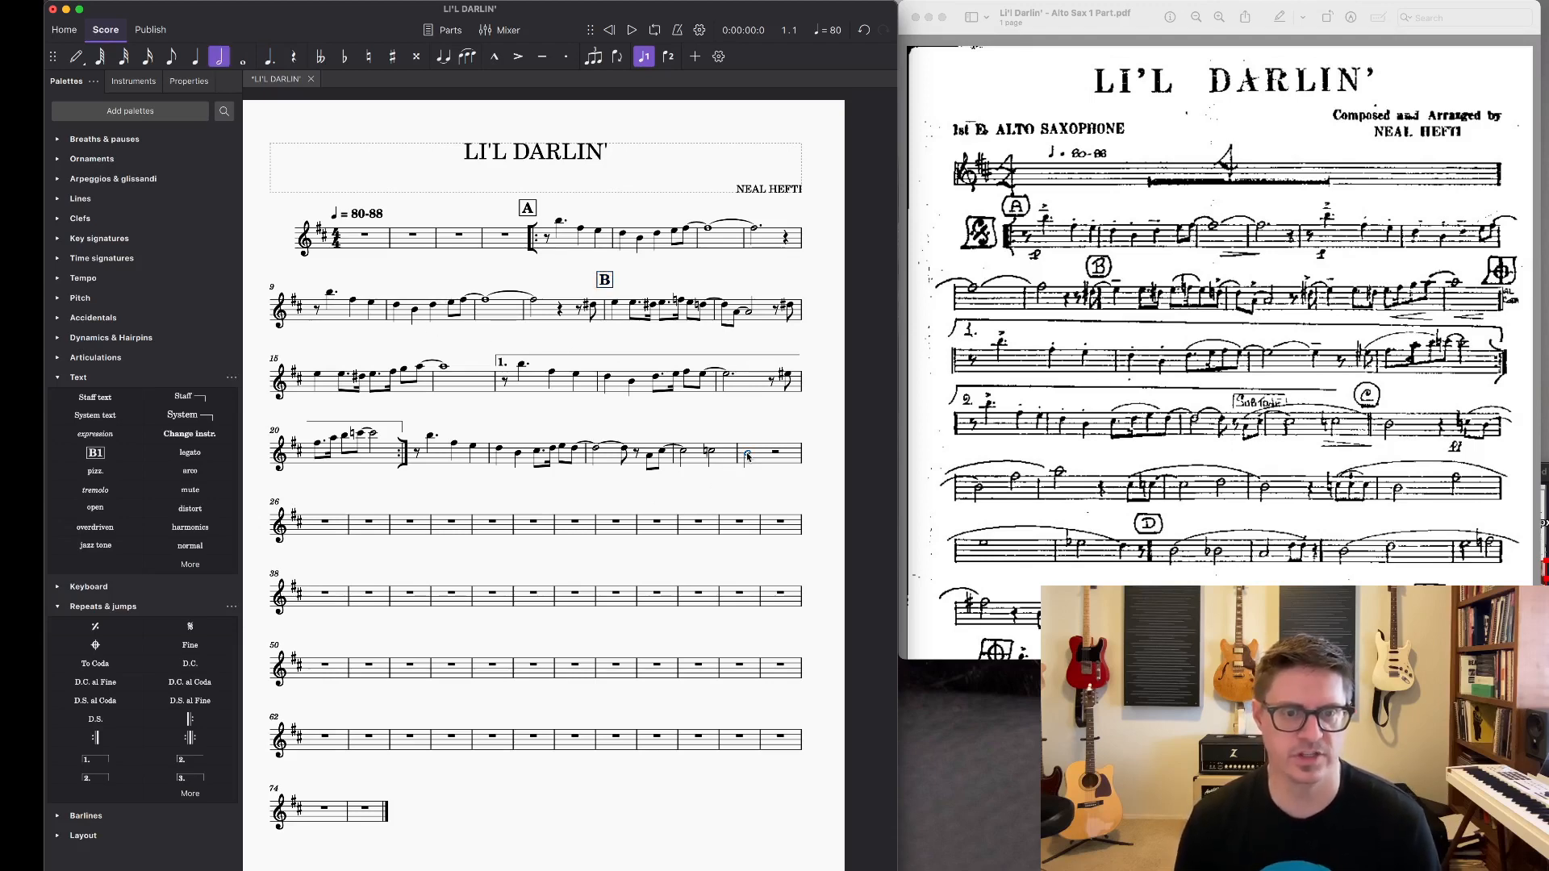
click(96, 453)
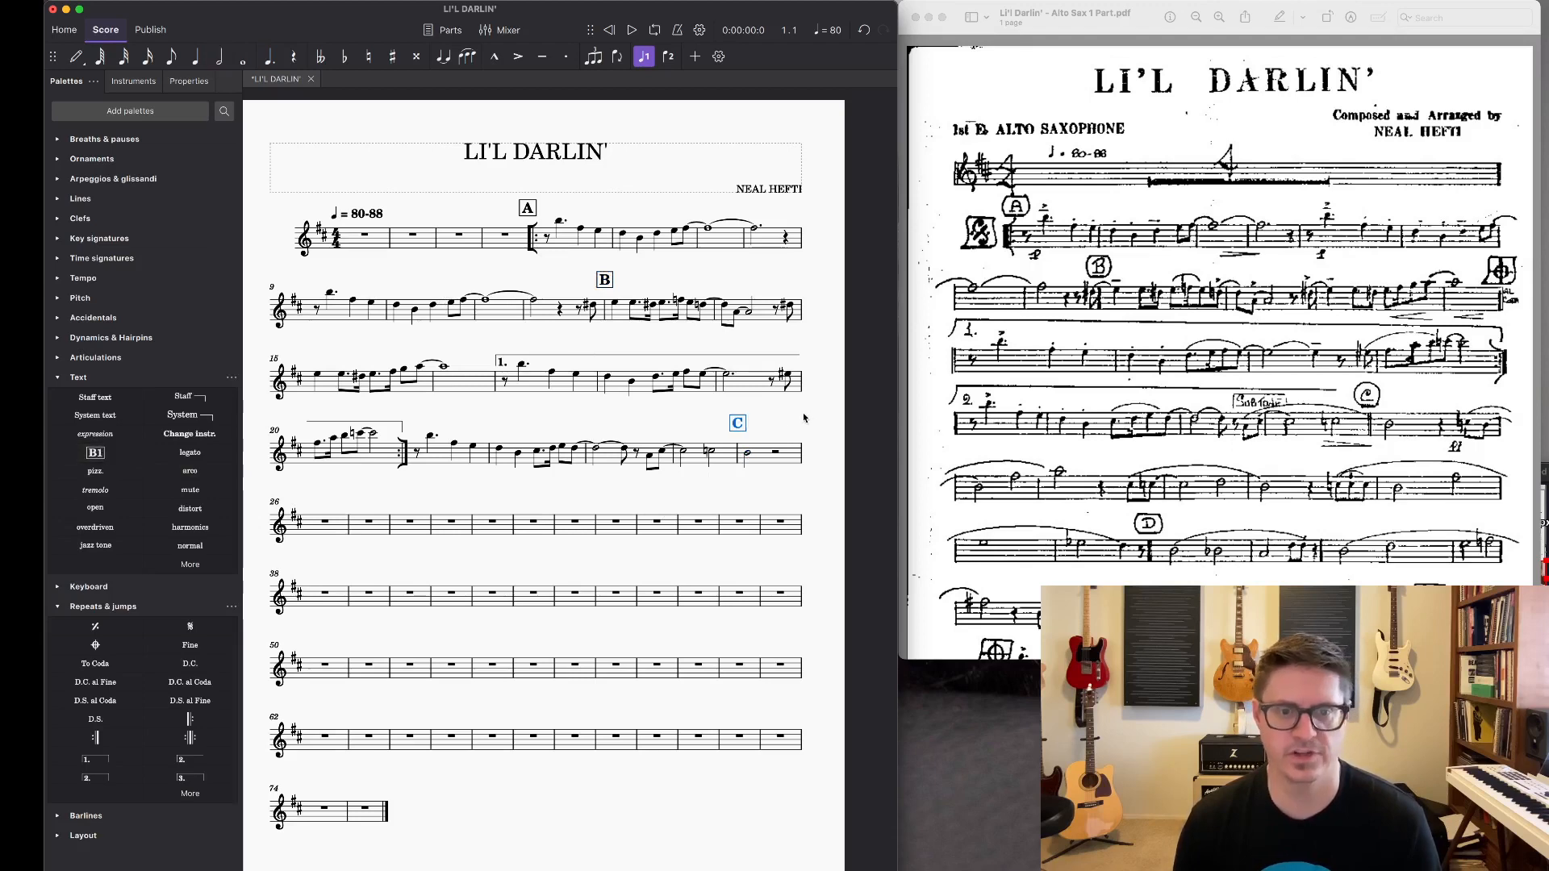
click(776, 420)
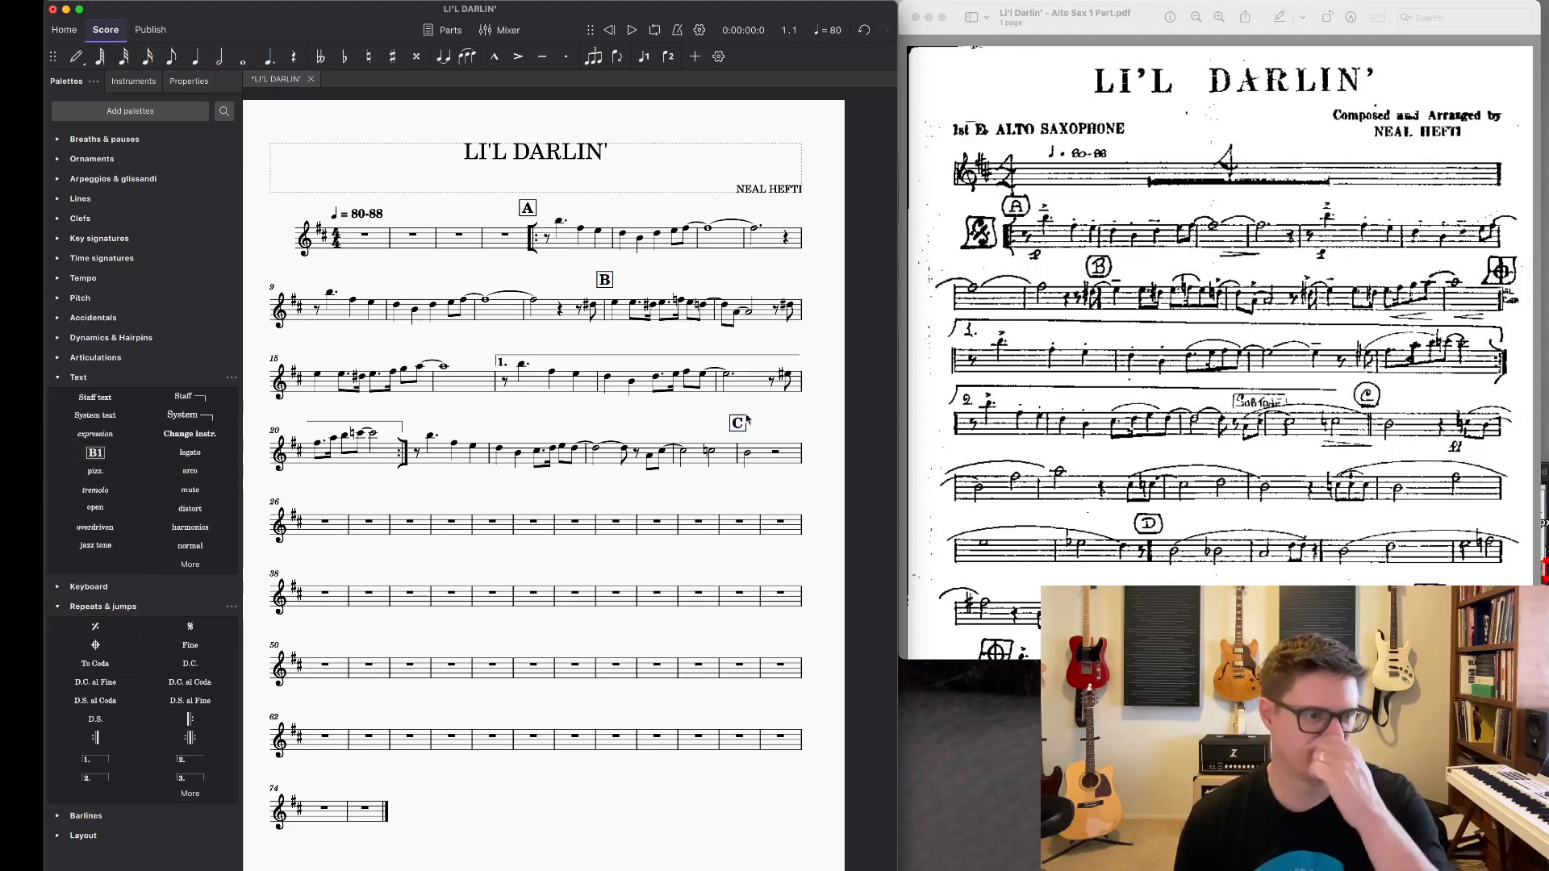
Step: Add a piano (p) dynamic under the dotted quarter note in measure 5
click(86, 377)
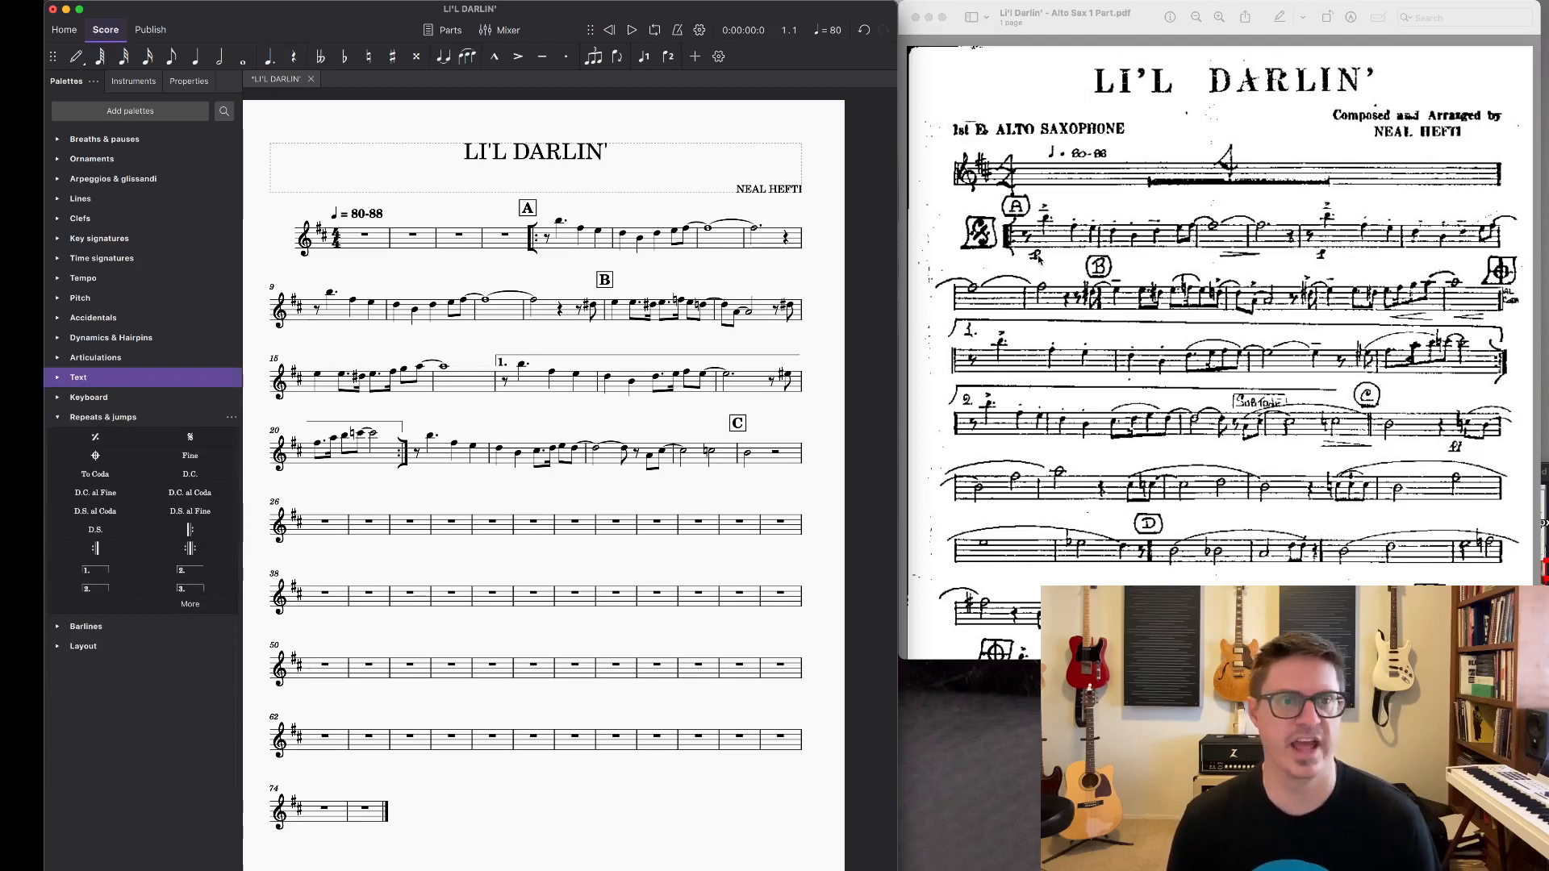
click(68, 340)
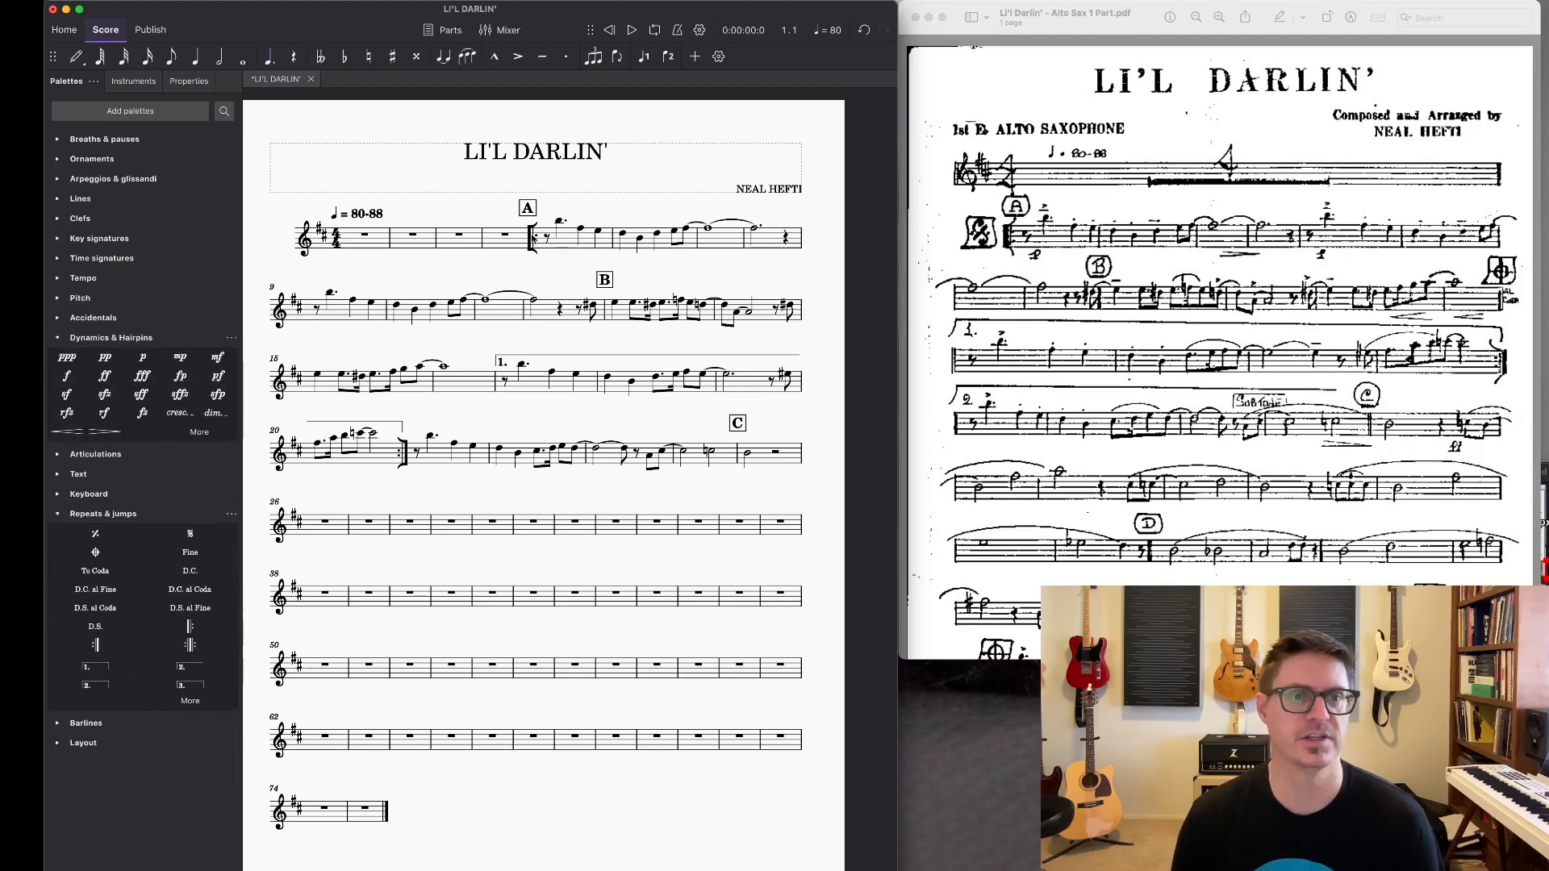
click(548, 239)
key(n)
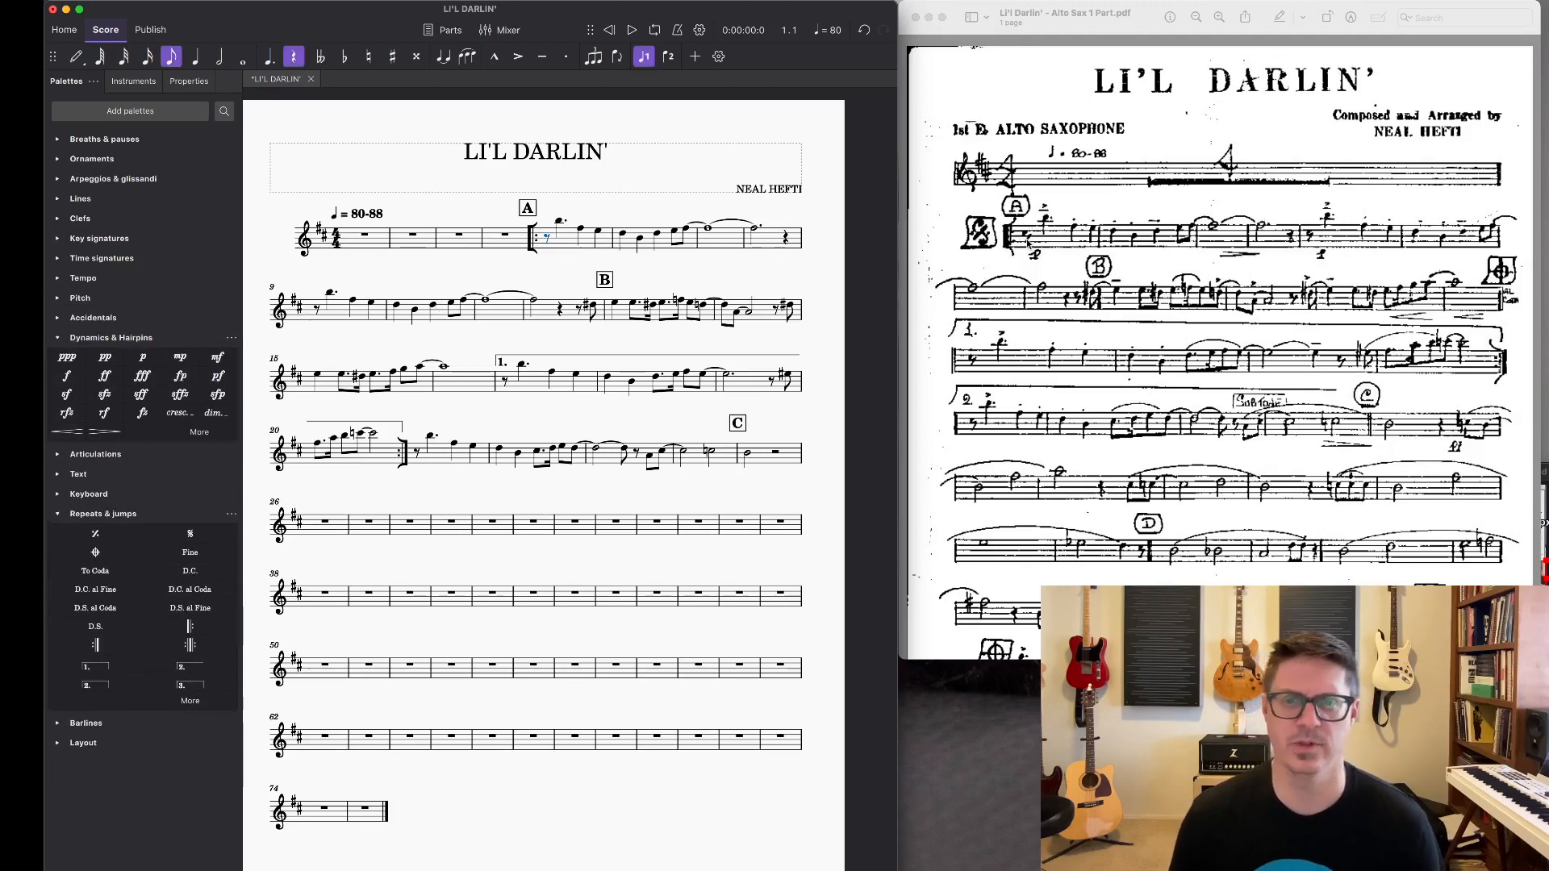
click(559, 221)
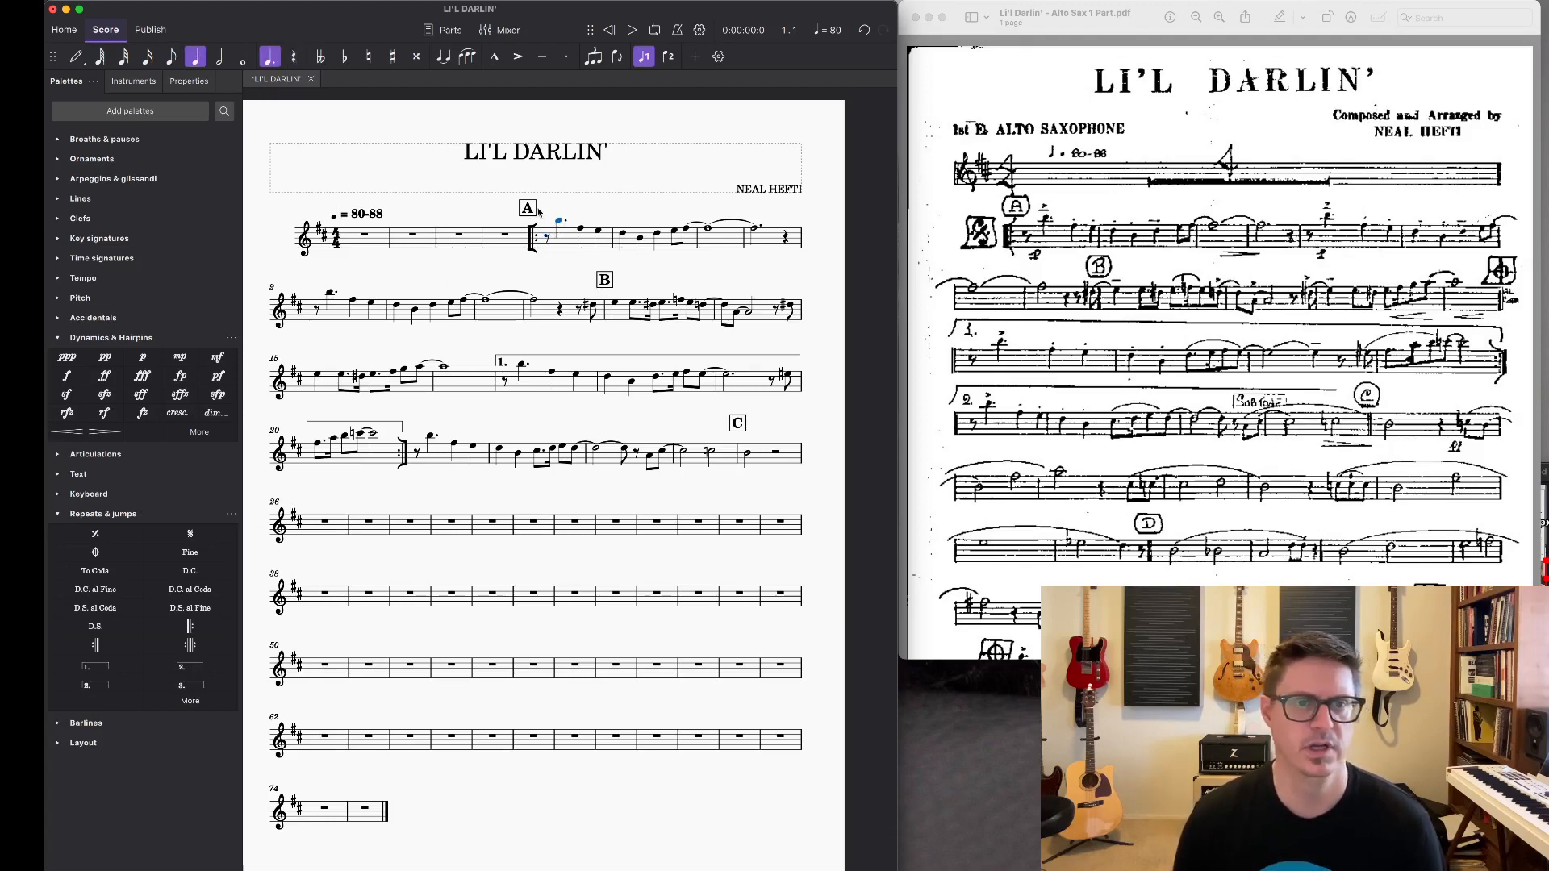
click(142, 357)
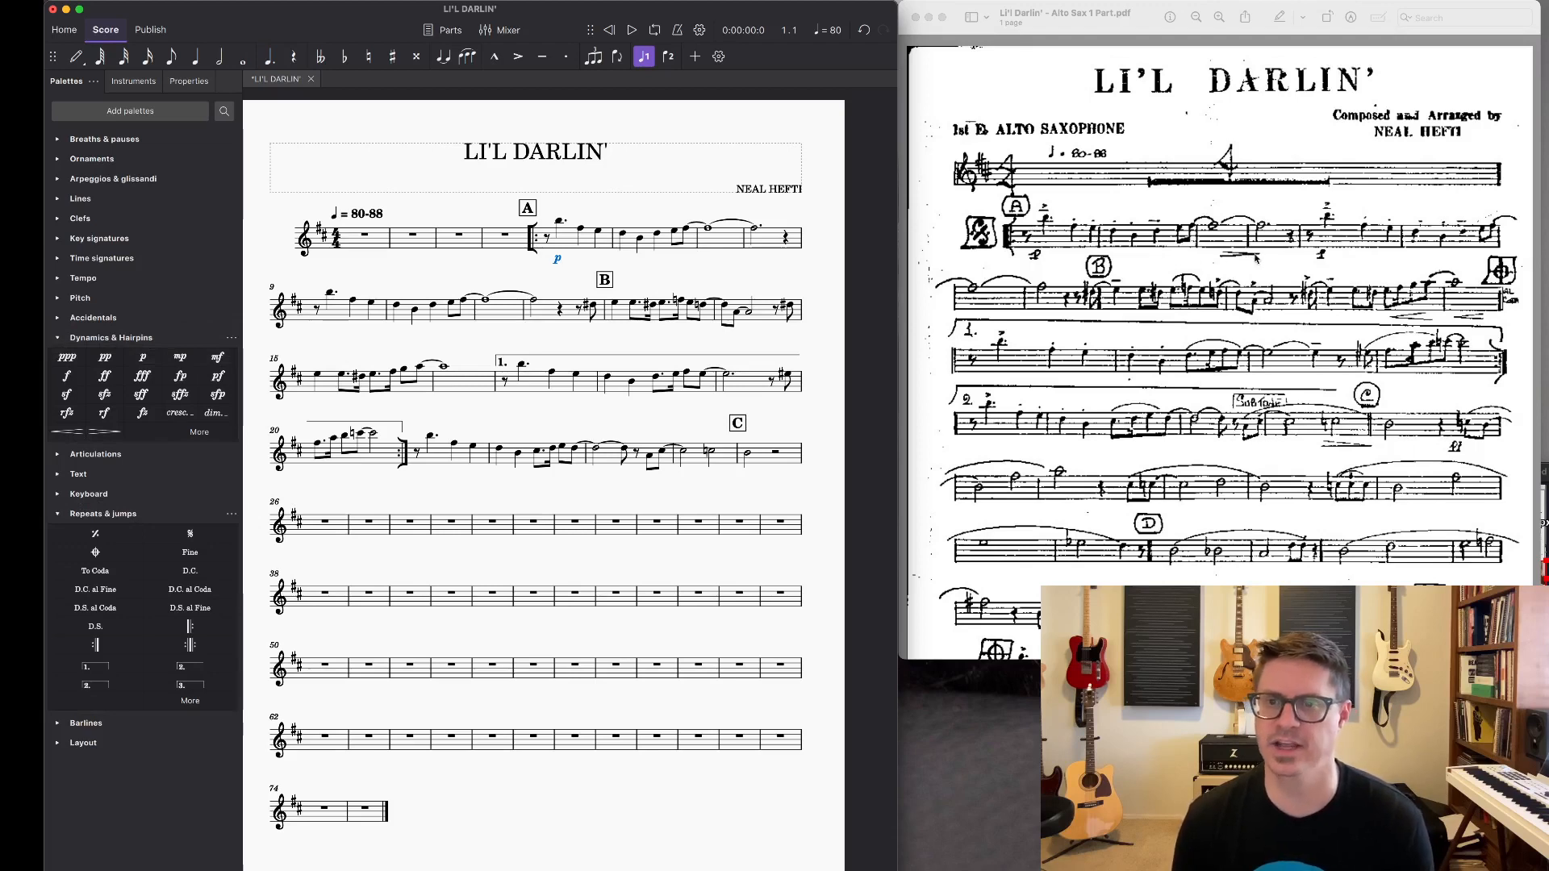
Step: Add a diminuendo hairpin under the long tied notes in measures 7 and 8
click(726, 249)
shift+click(769, 242)
key(Escape)
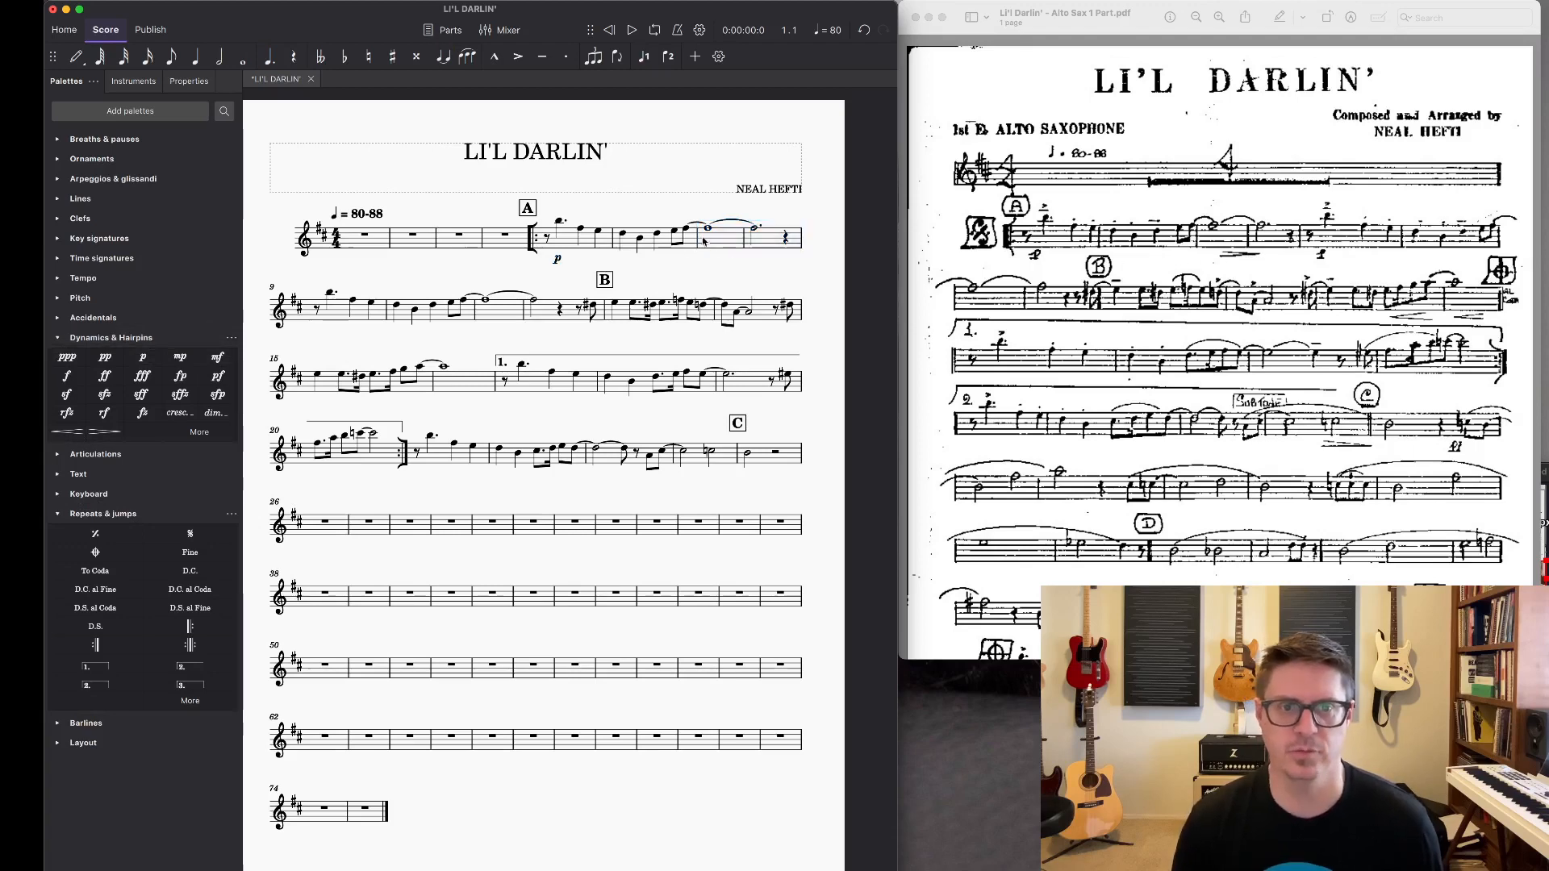
click(709, 230)
shift+click(756, 232)
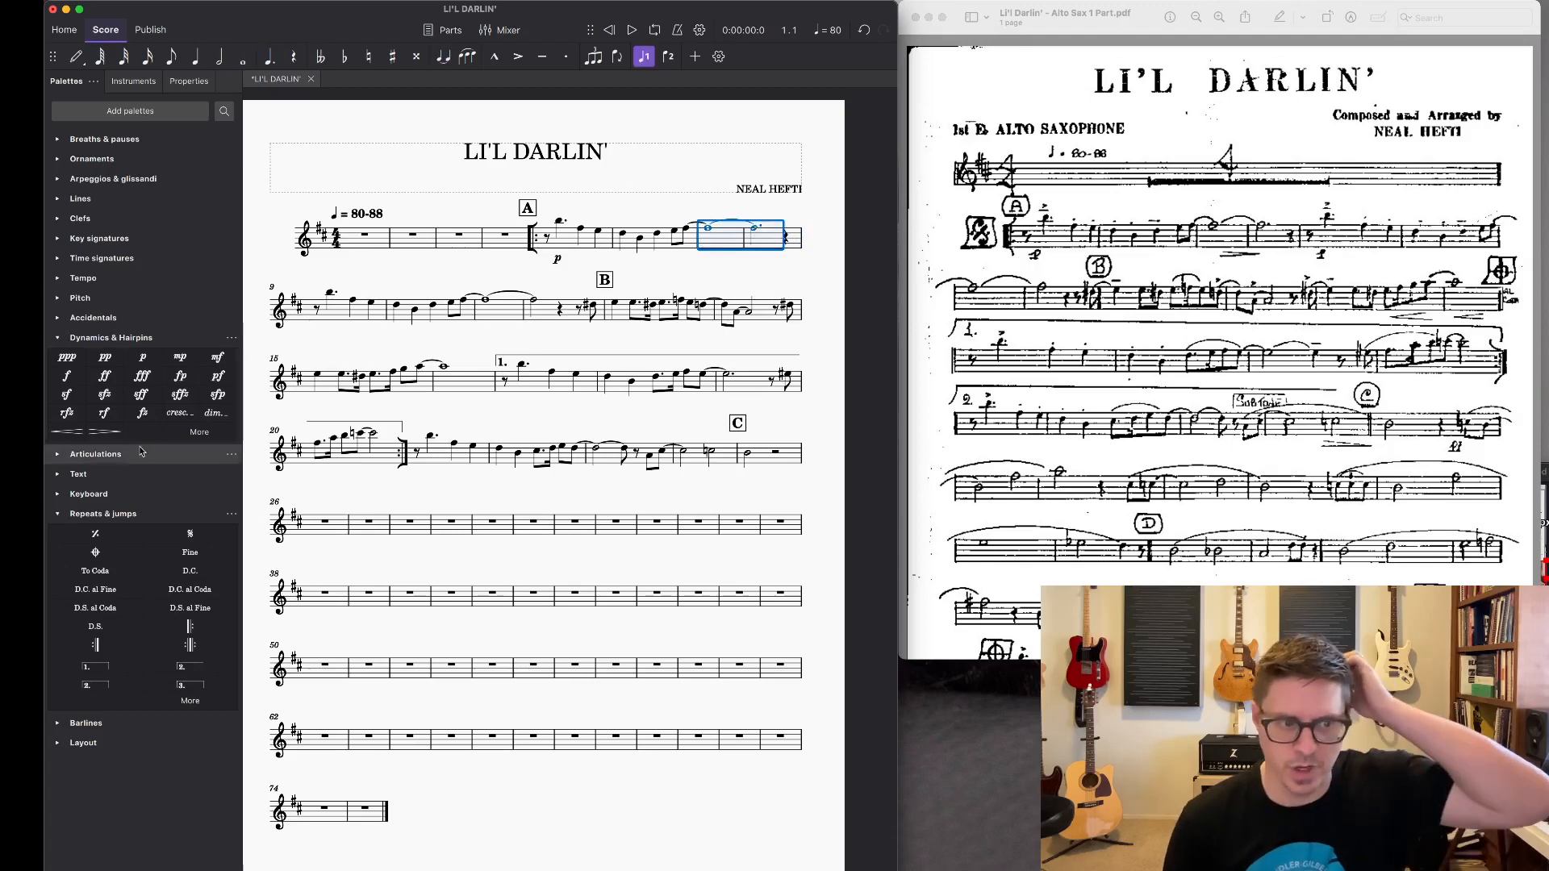
click(105, 432)
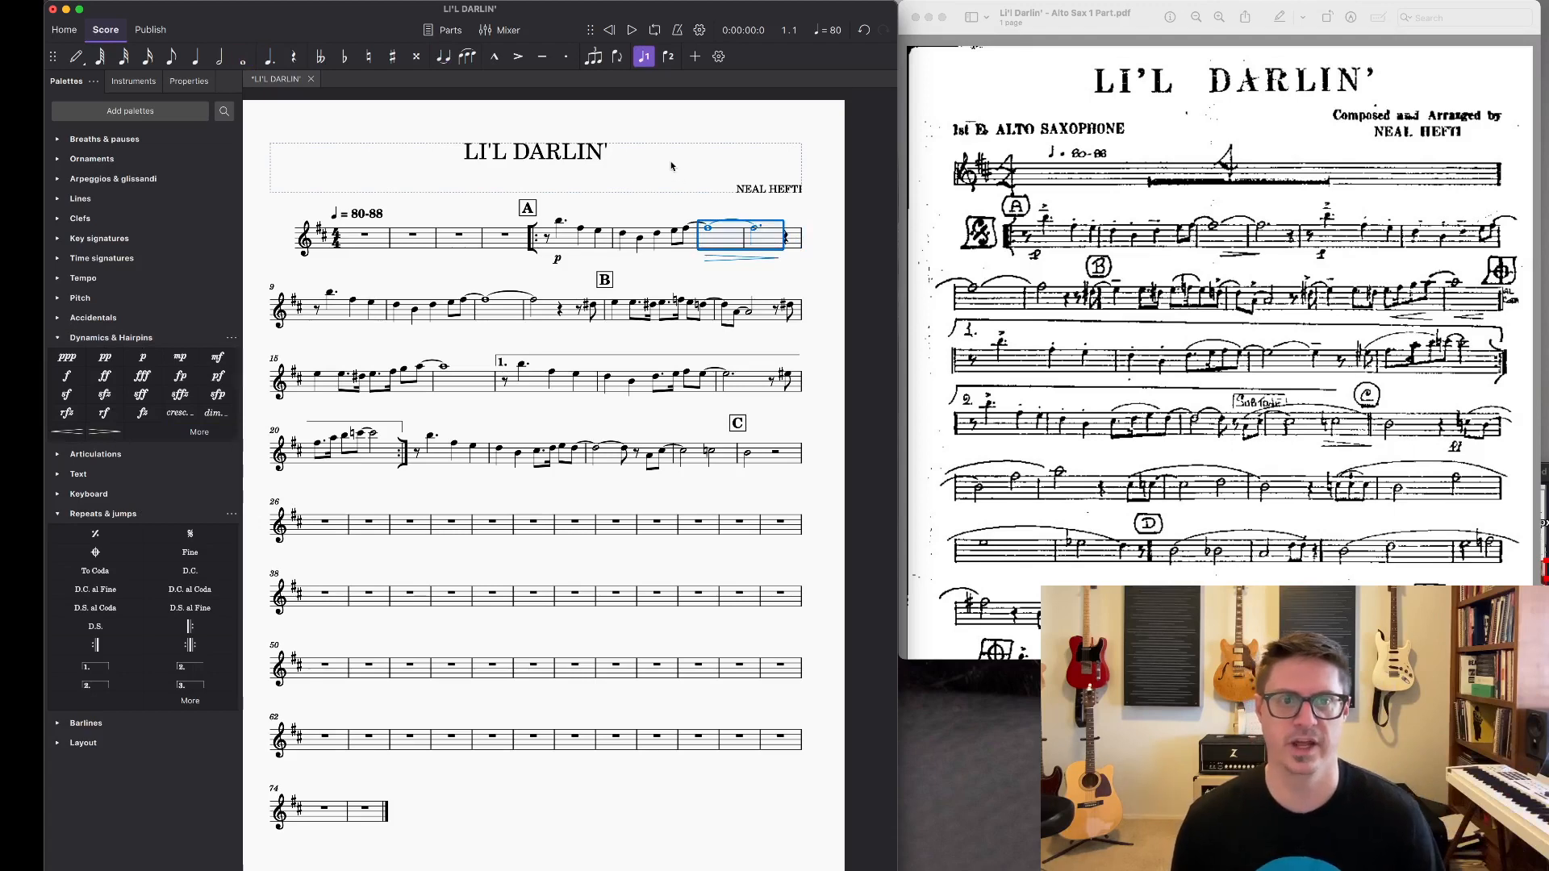
key(Escape)
Step: Try shortening the end of the diminuendo hairpin under measure 8 slightly, and undo the adjustment
click(758, 258)
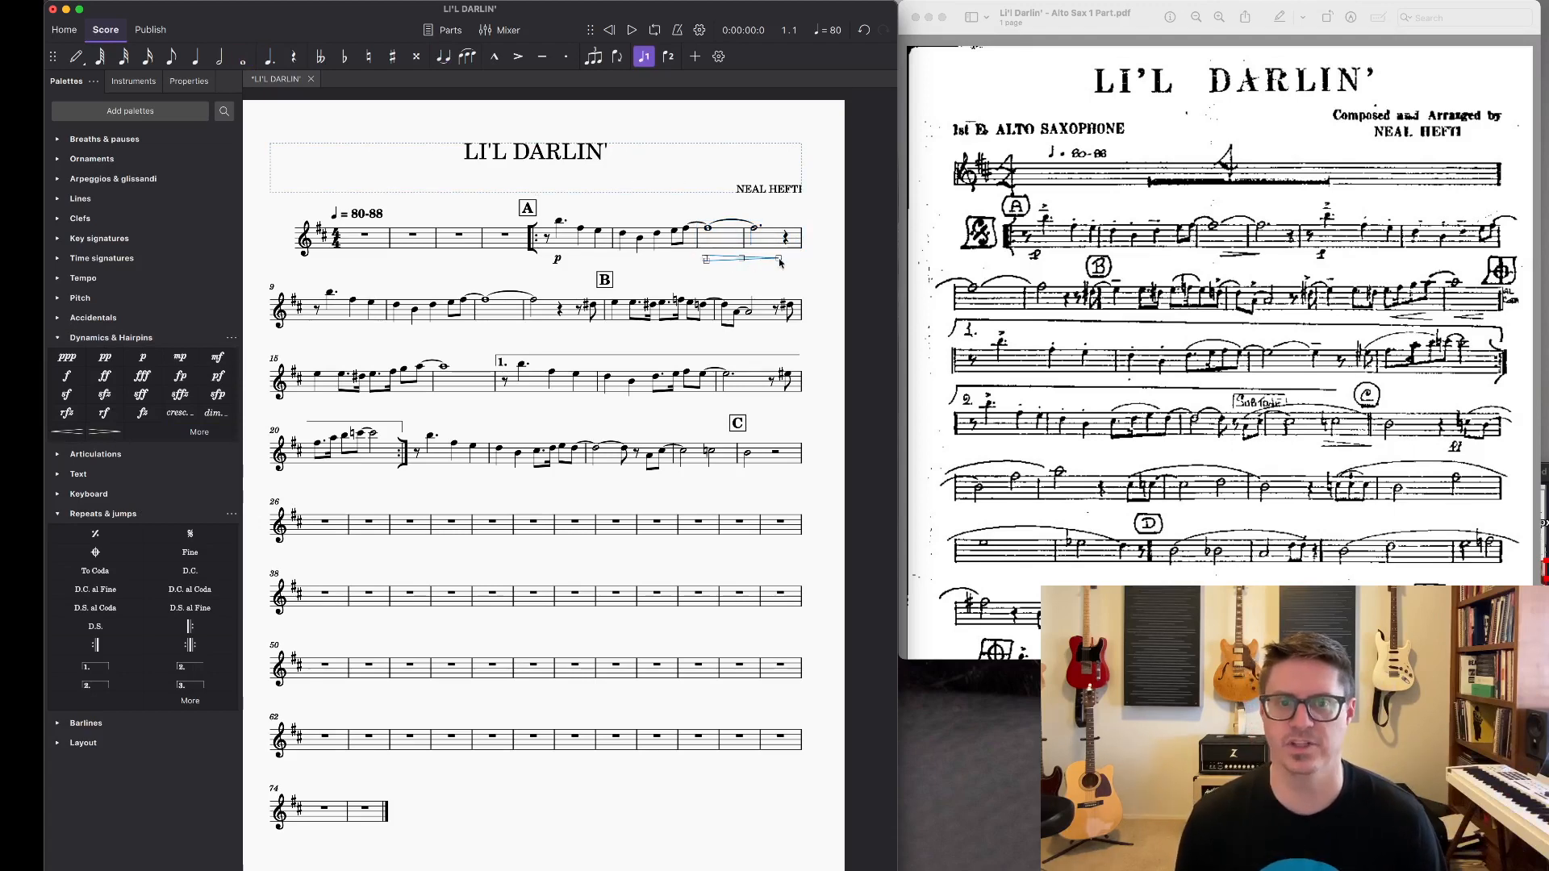
mouse_move(779, 262)
mouse_down()
mouse_move(752, 259)
mouse_move(773, 261)
mouse_up()
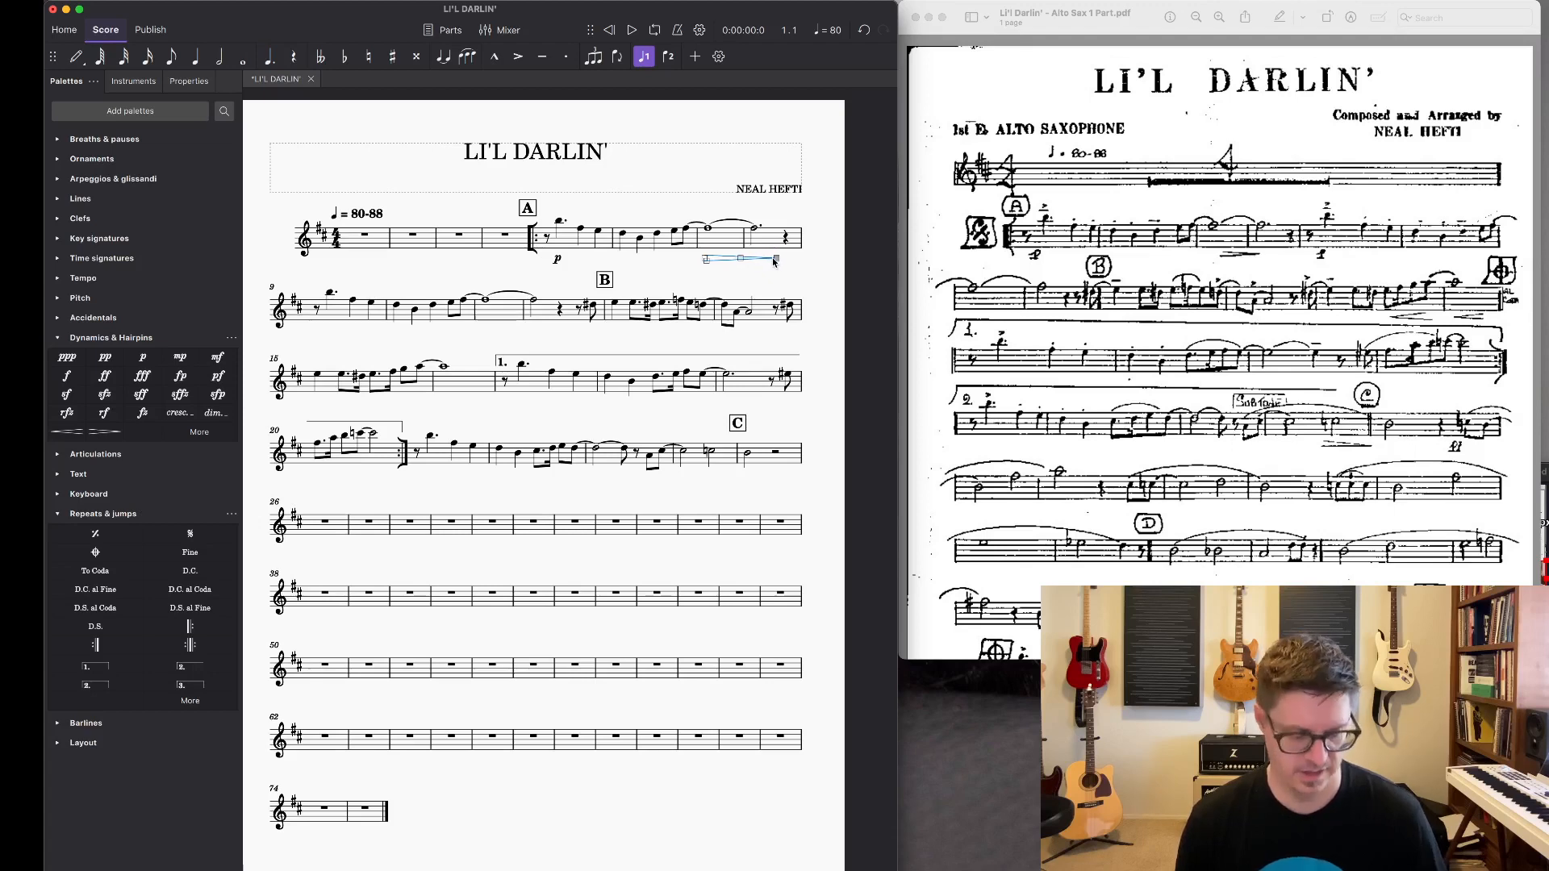
key(super+z)
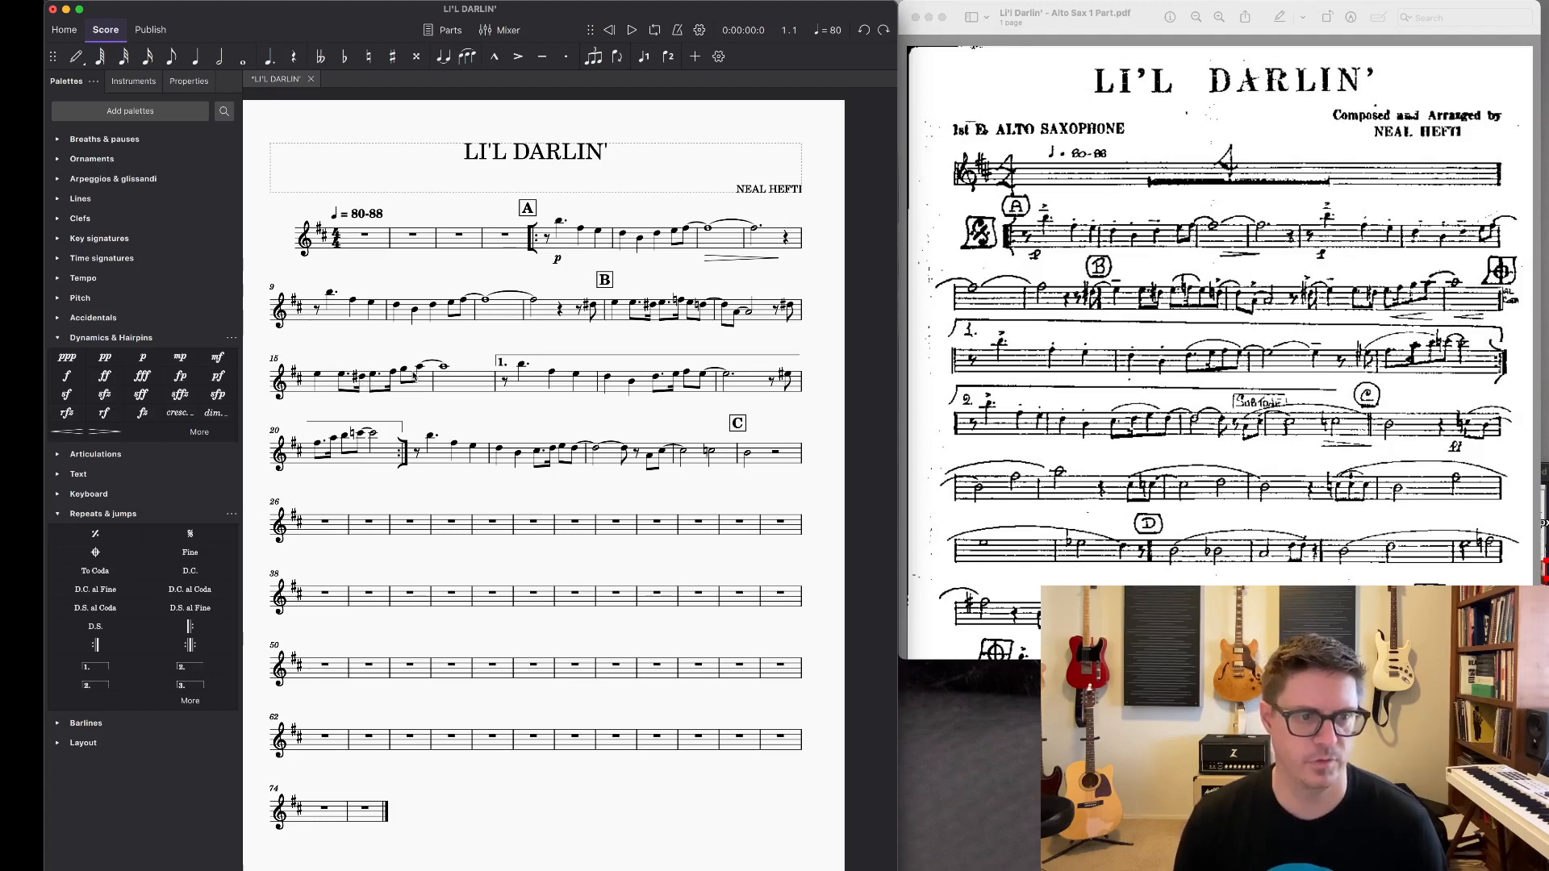
Step: Add a crescendo hairpin from beat 3 of measure 15 through the whole note in measure 16
click(372, 375)
shift+click(443, 369)
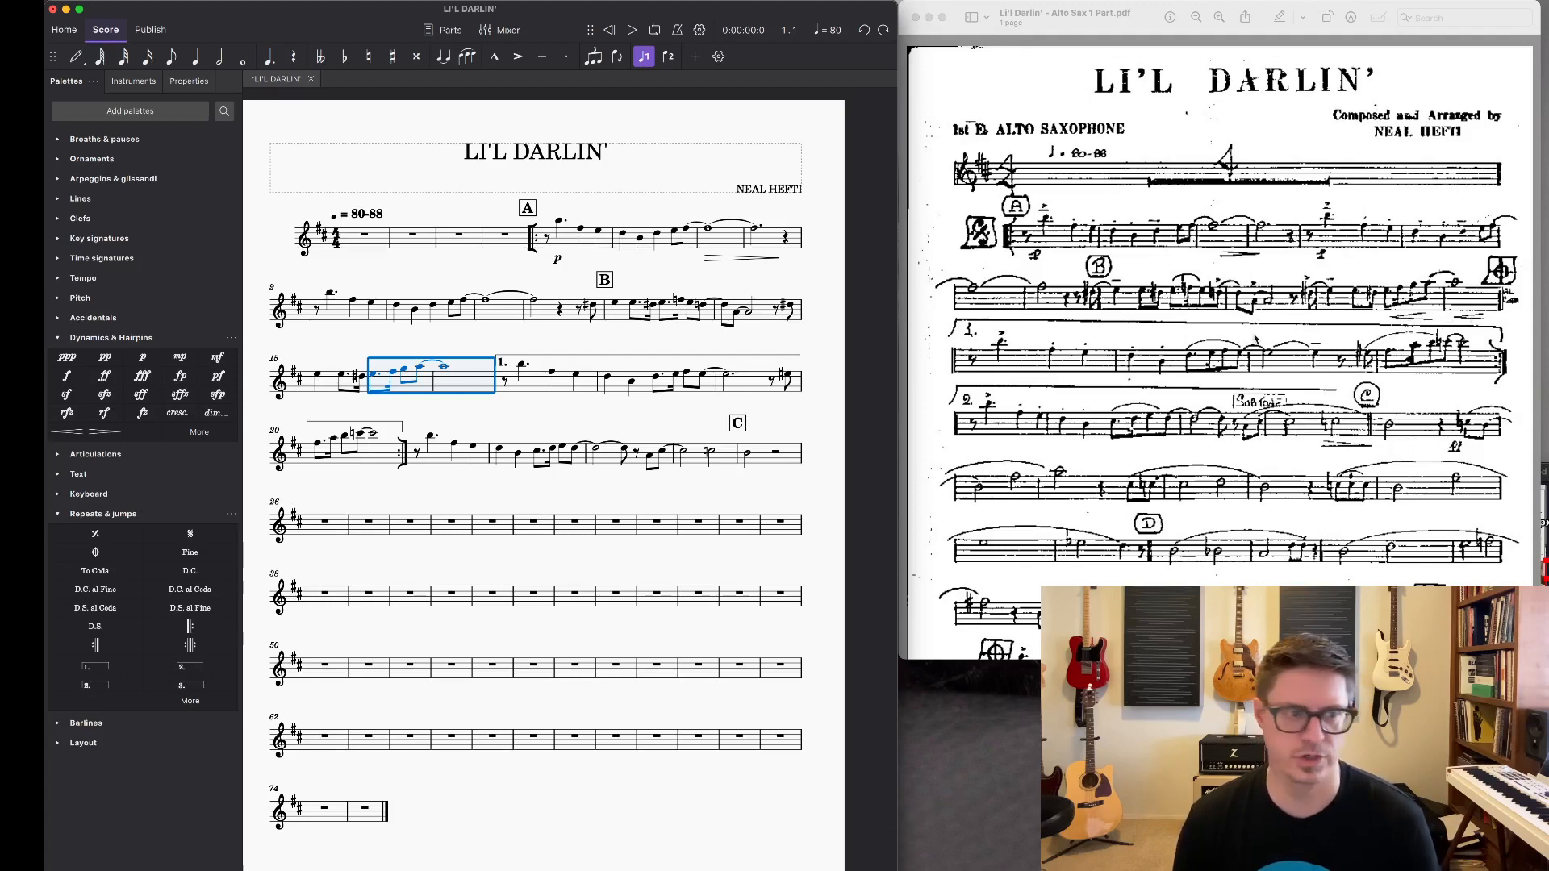
click(67, 432)
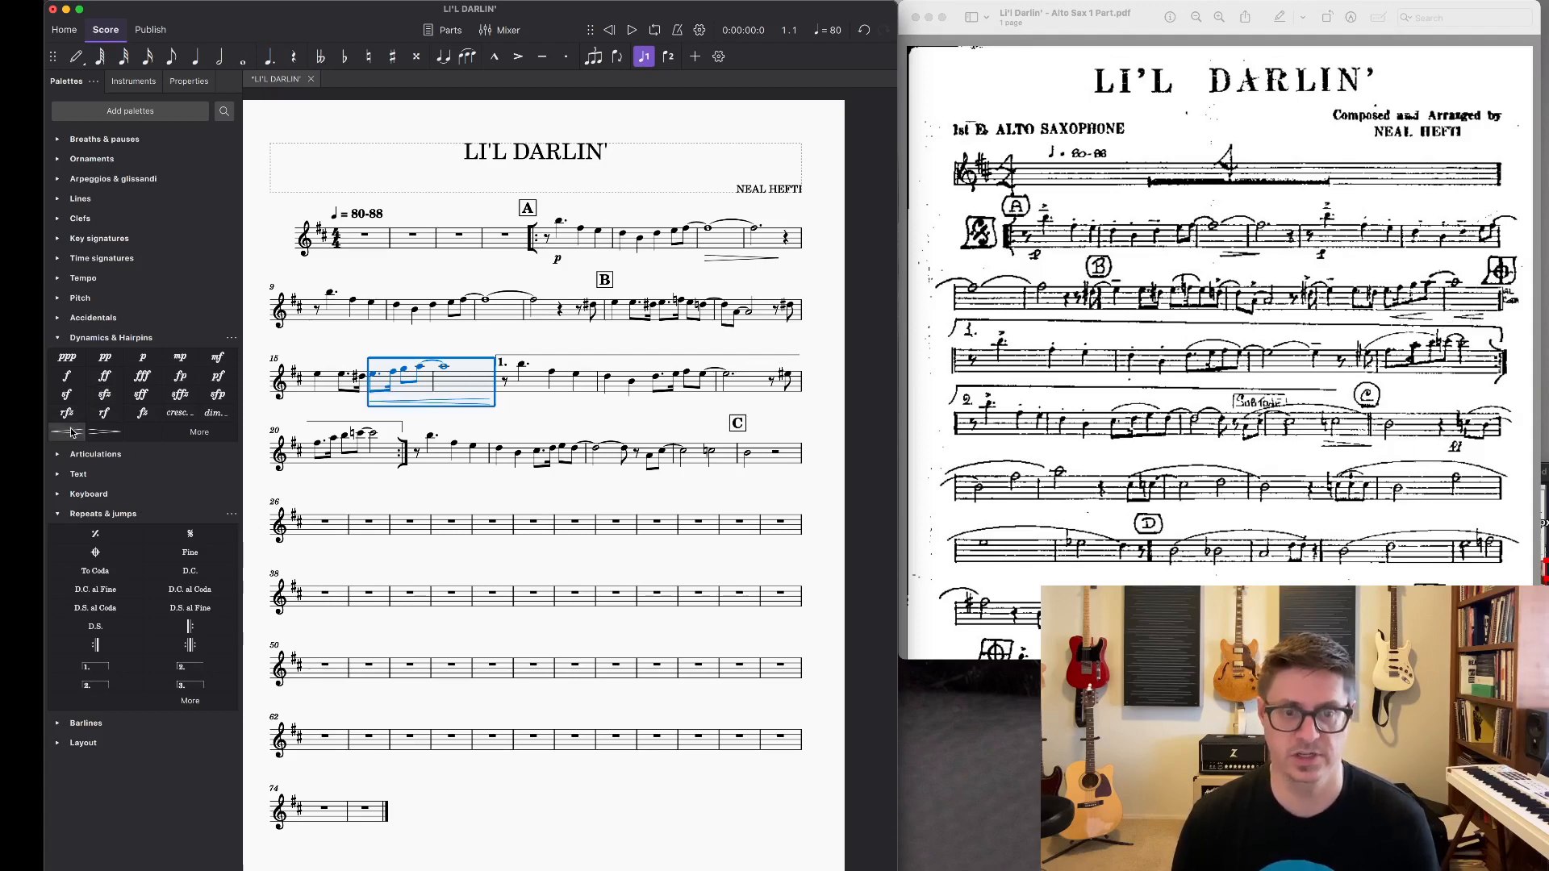
click(539, 413)
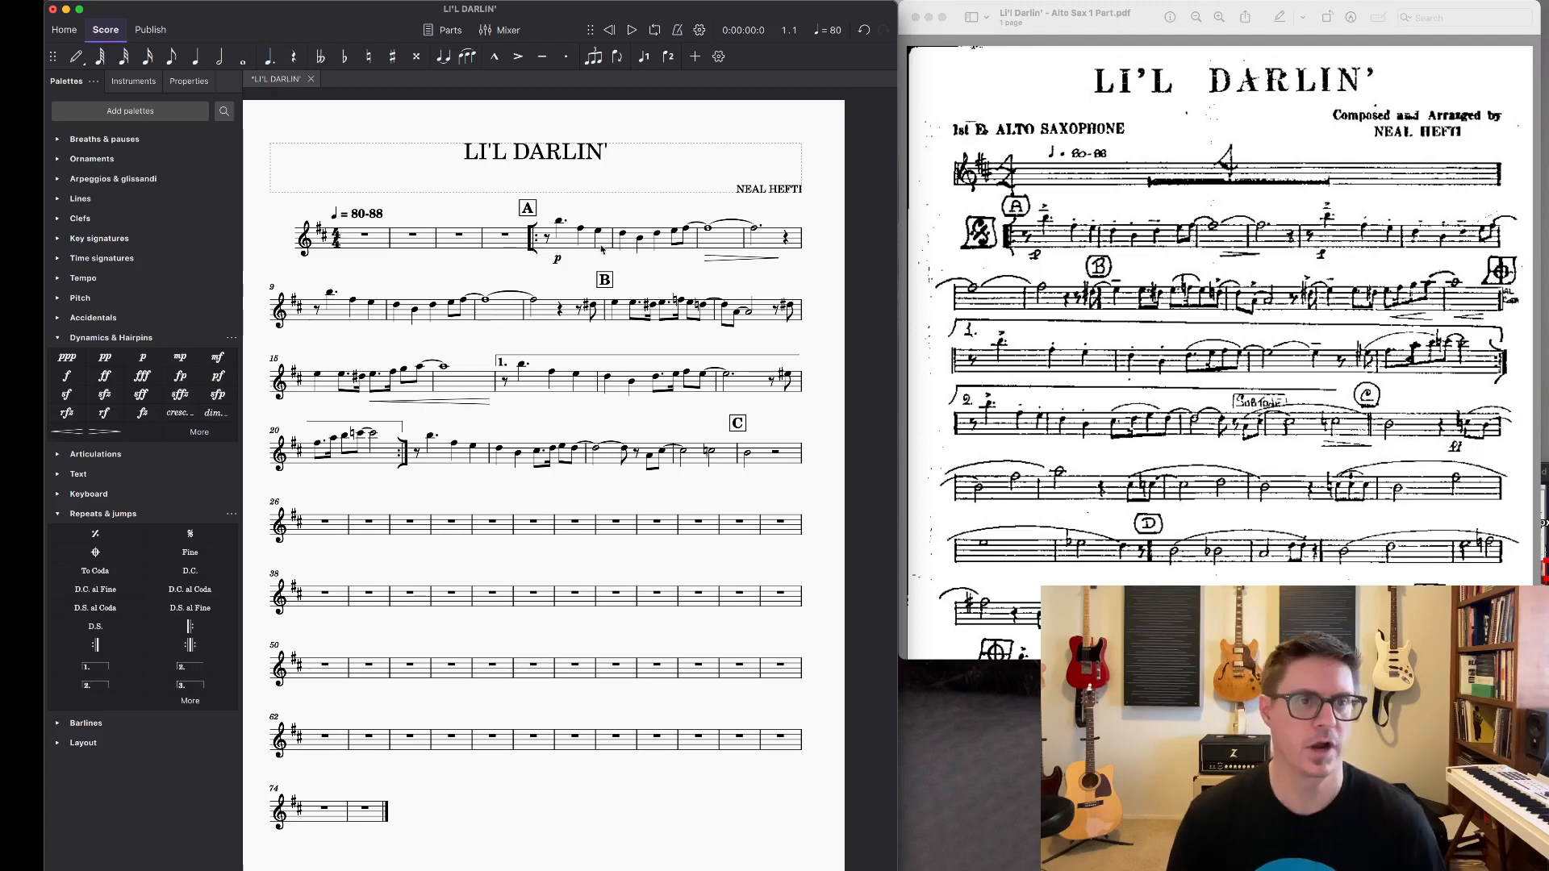
Step: Add an accent and a tenuto to the dotted quarter note in measure 5
click(559, 221)
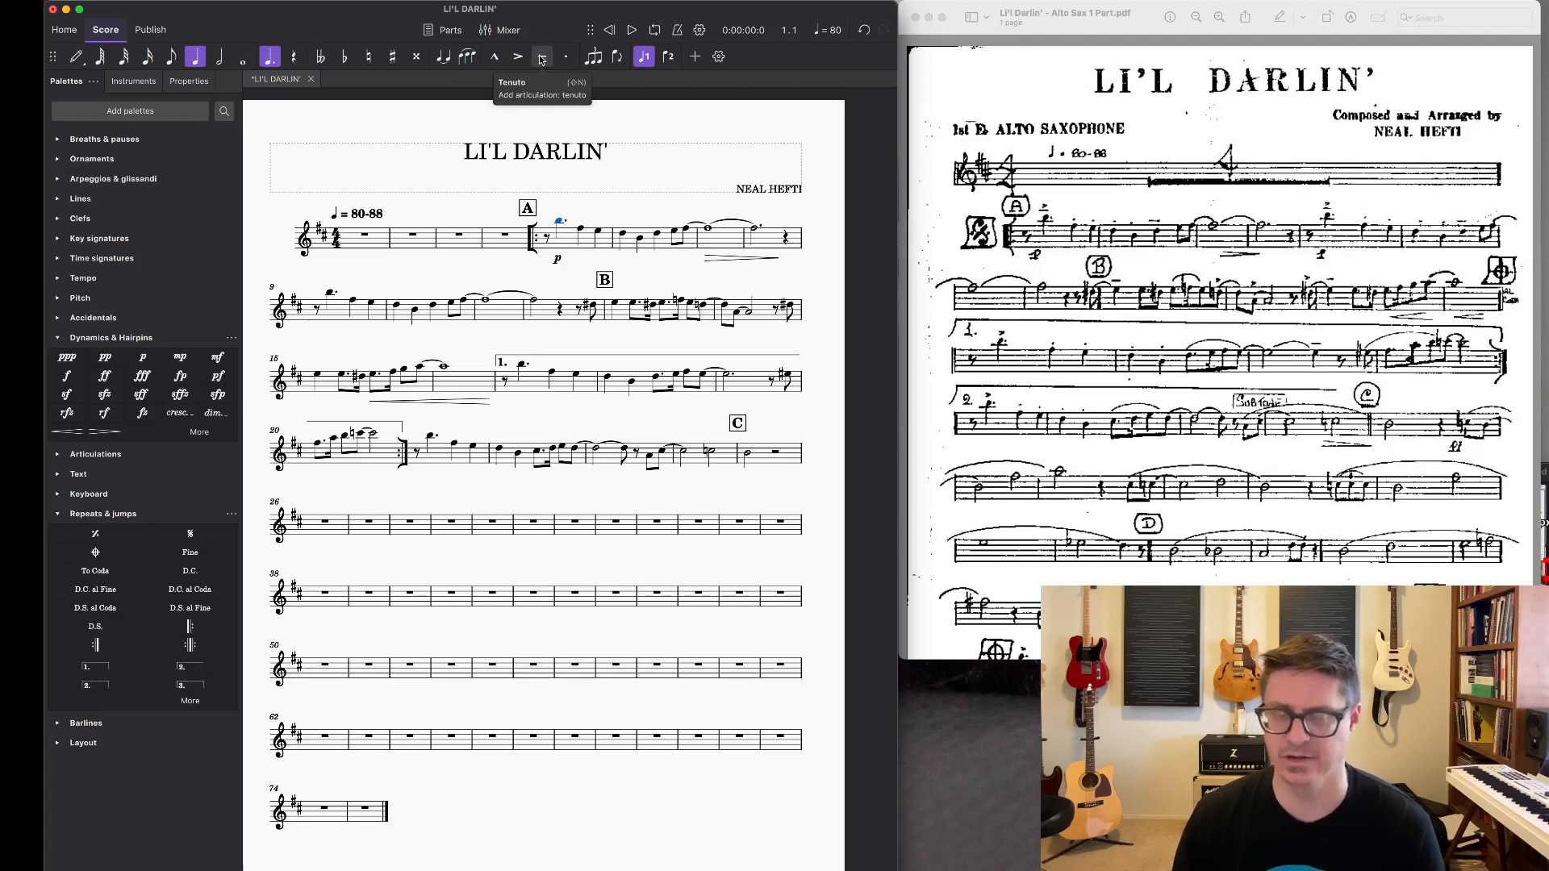
click(648, 110)
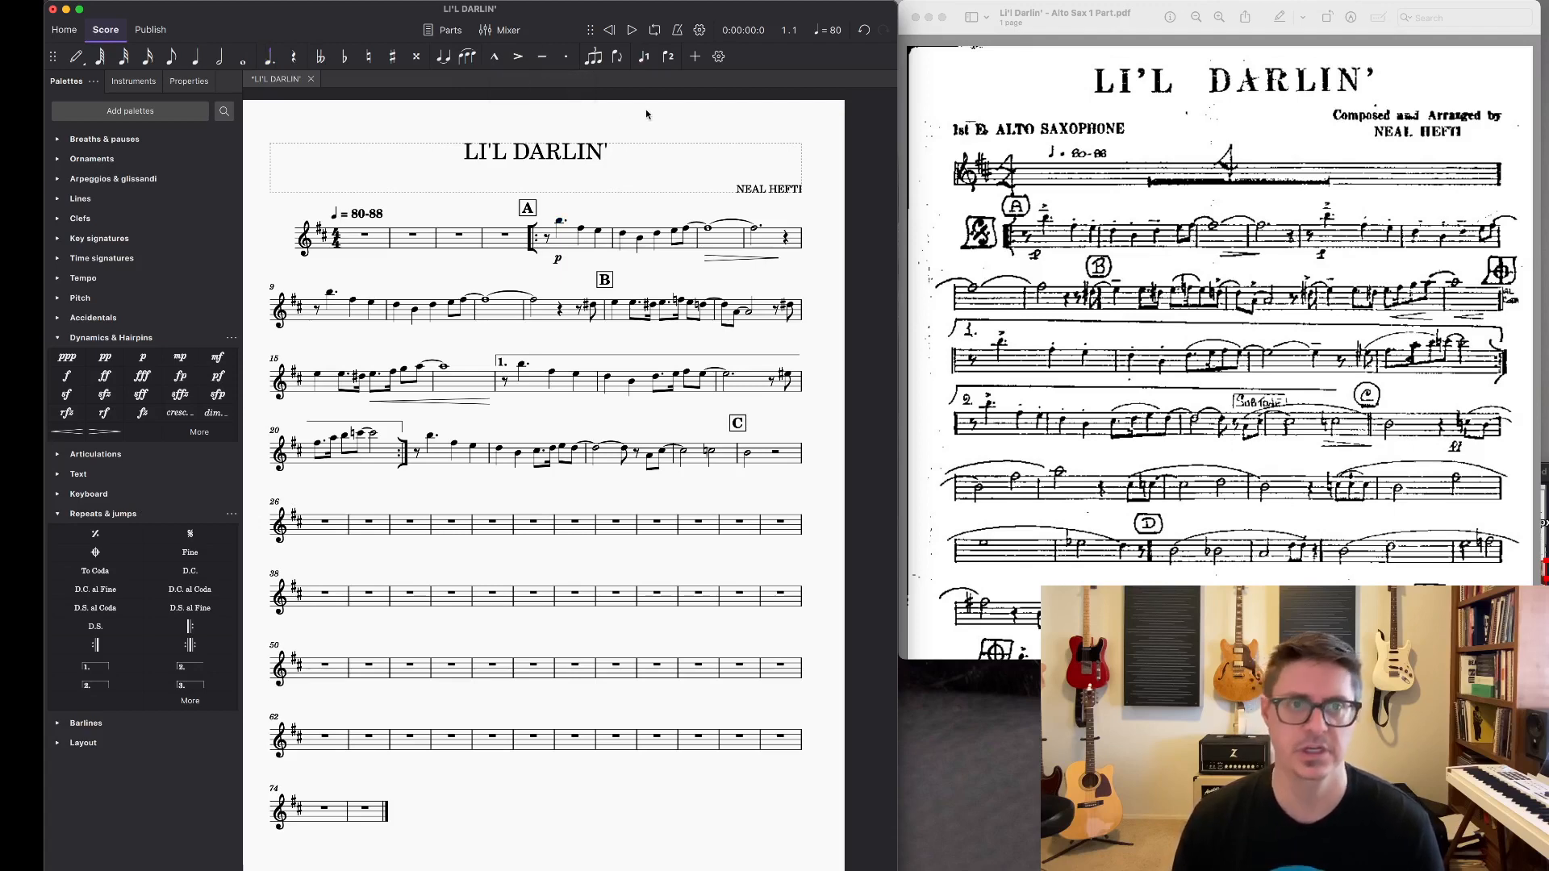
click(563, 224)
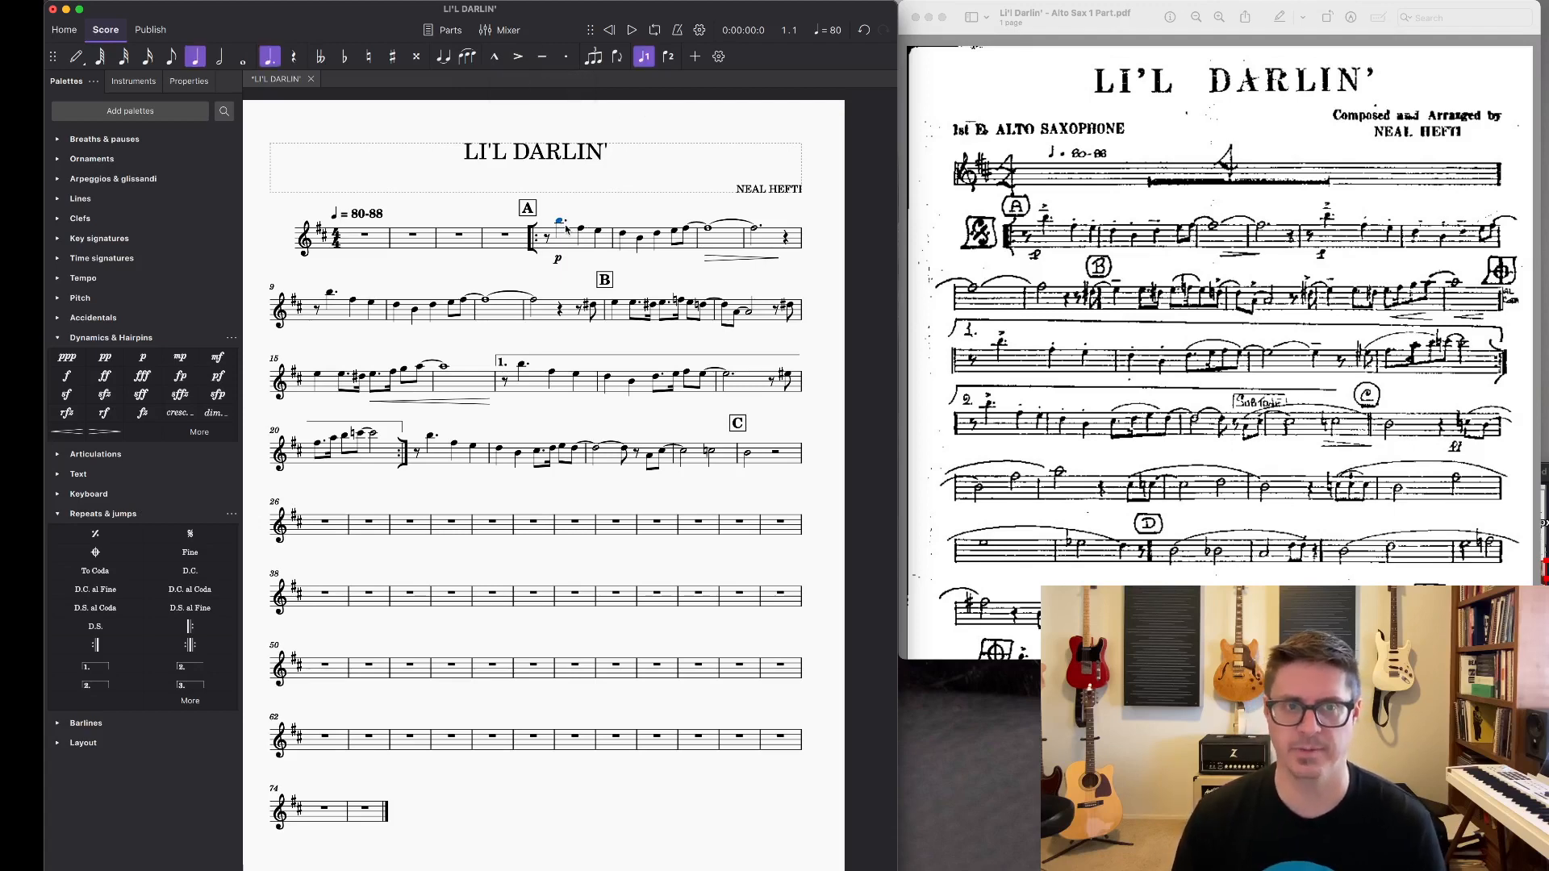
click(518, 56)
click(542, 57)
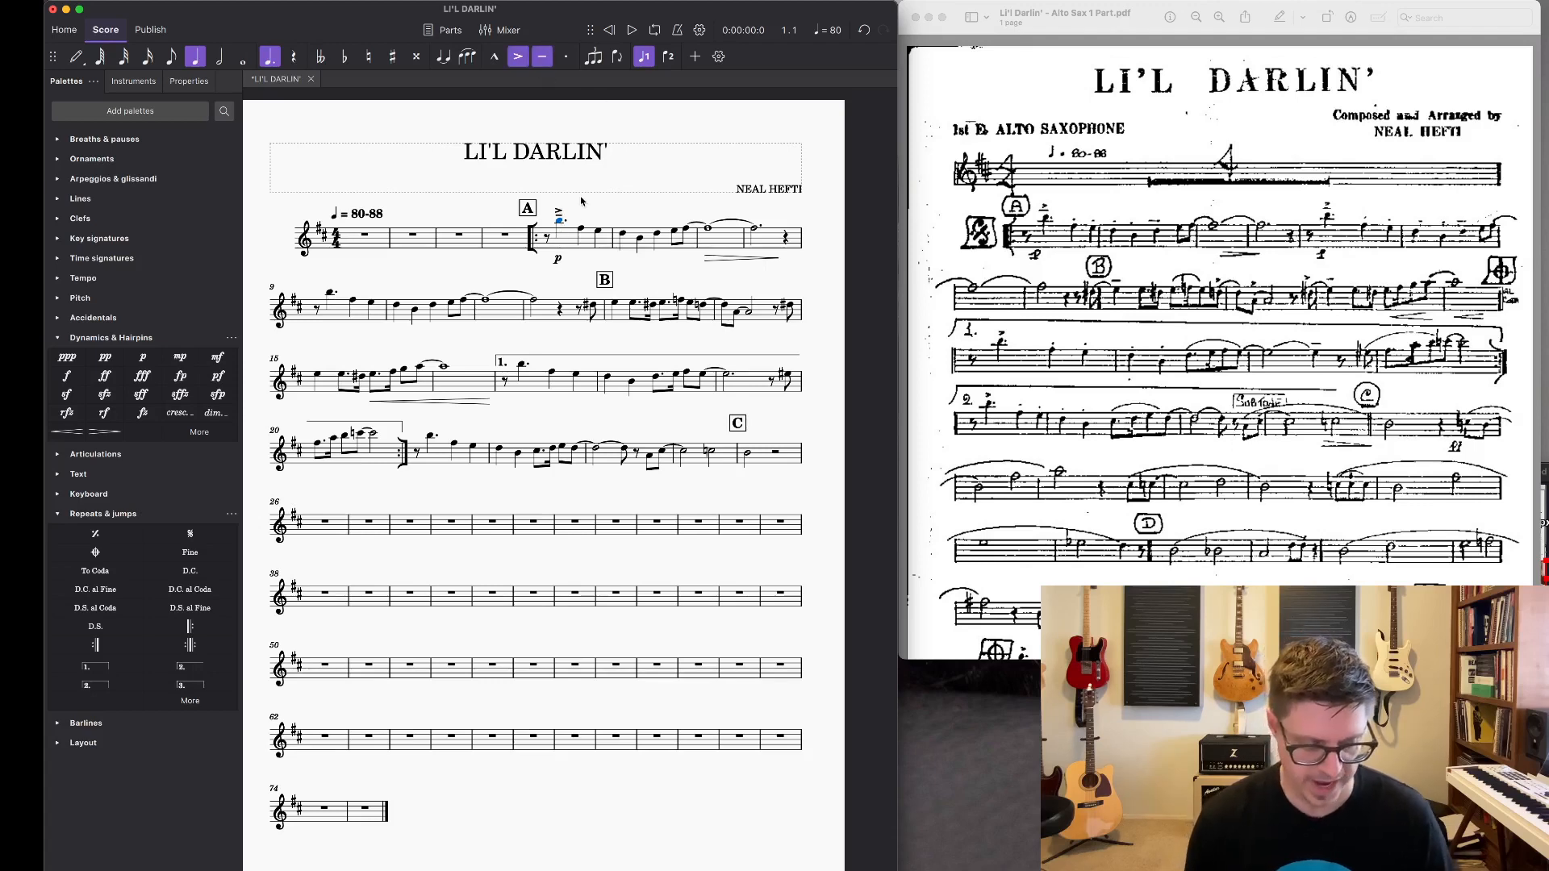
Step: Undo the accent and tenuto on the measure 5 note and redo both
key(super+z)
key(super+z)
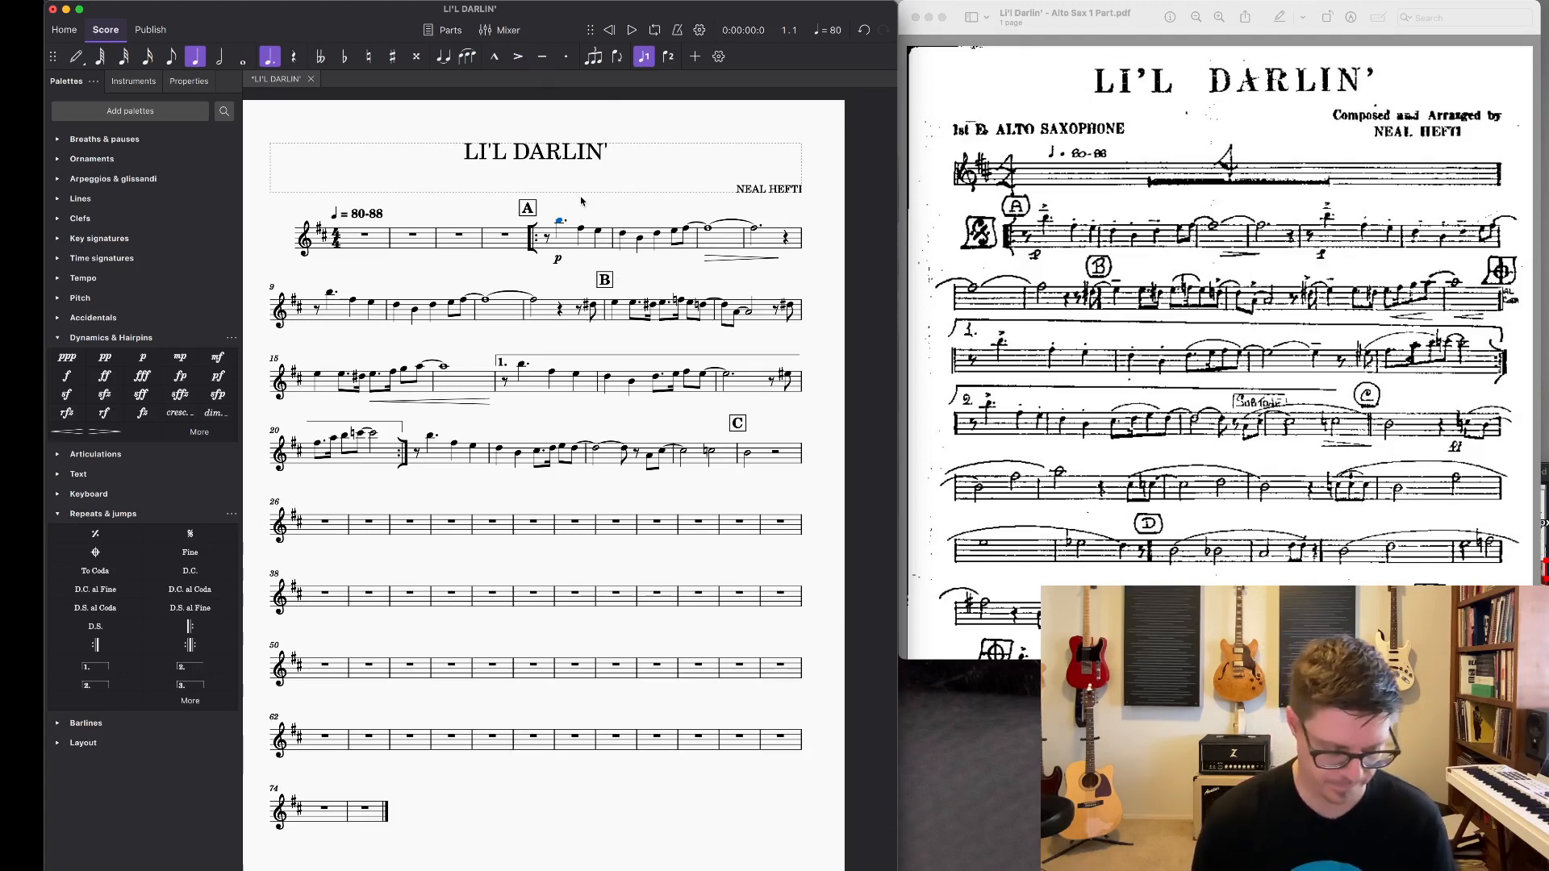
key(super+shift+z)
key(super+shift+z)
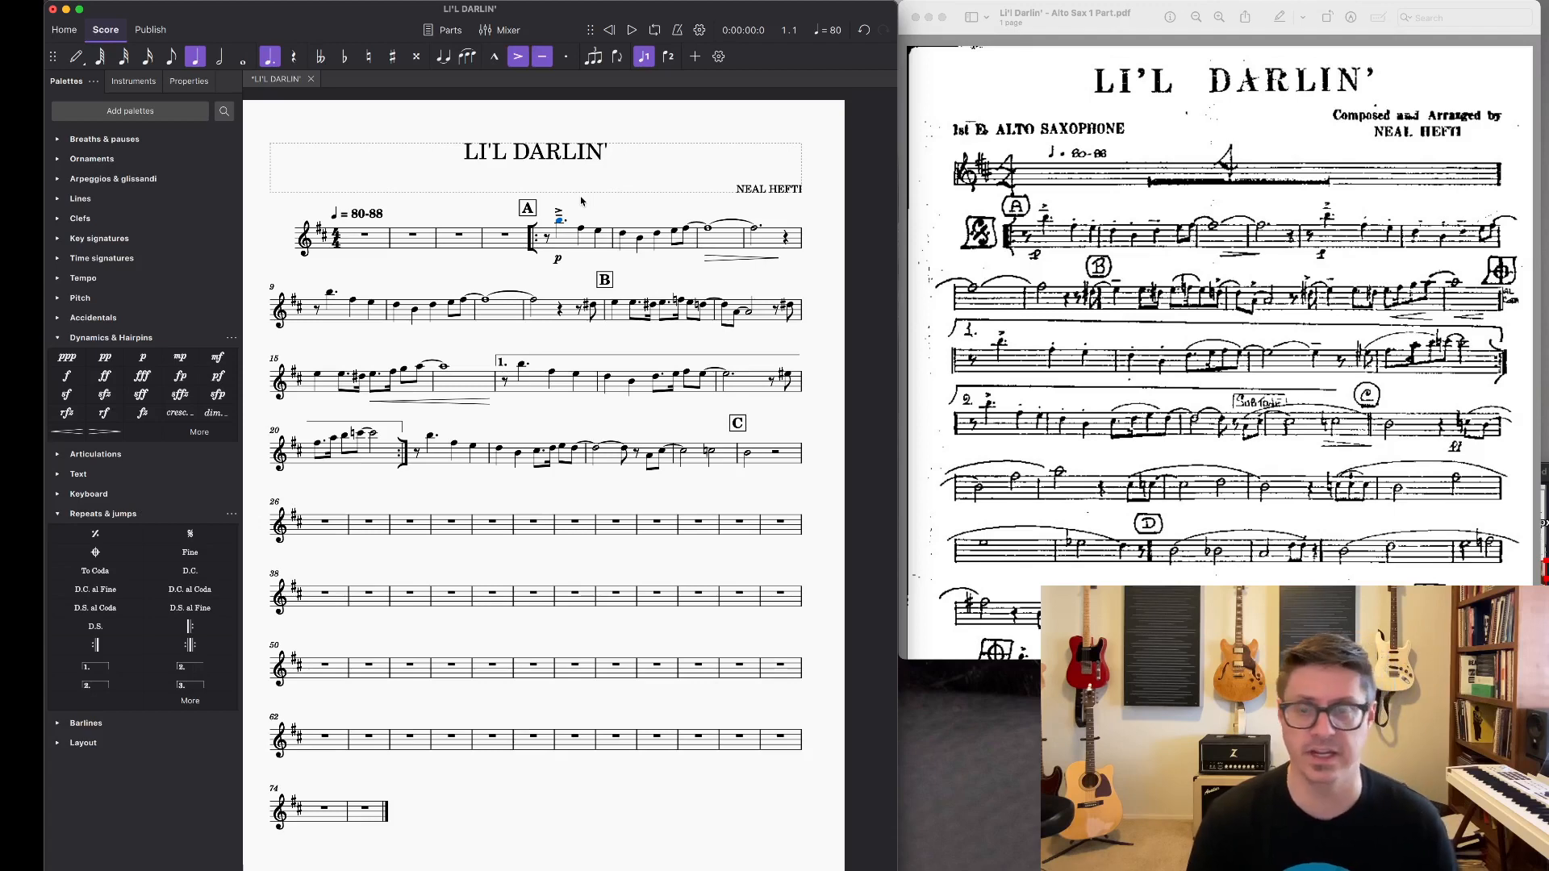
Step: Add staccato dots to the last two notes of measure 5 and the first two notes of measure 6
click(581, 229)
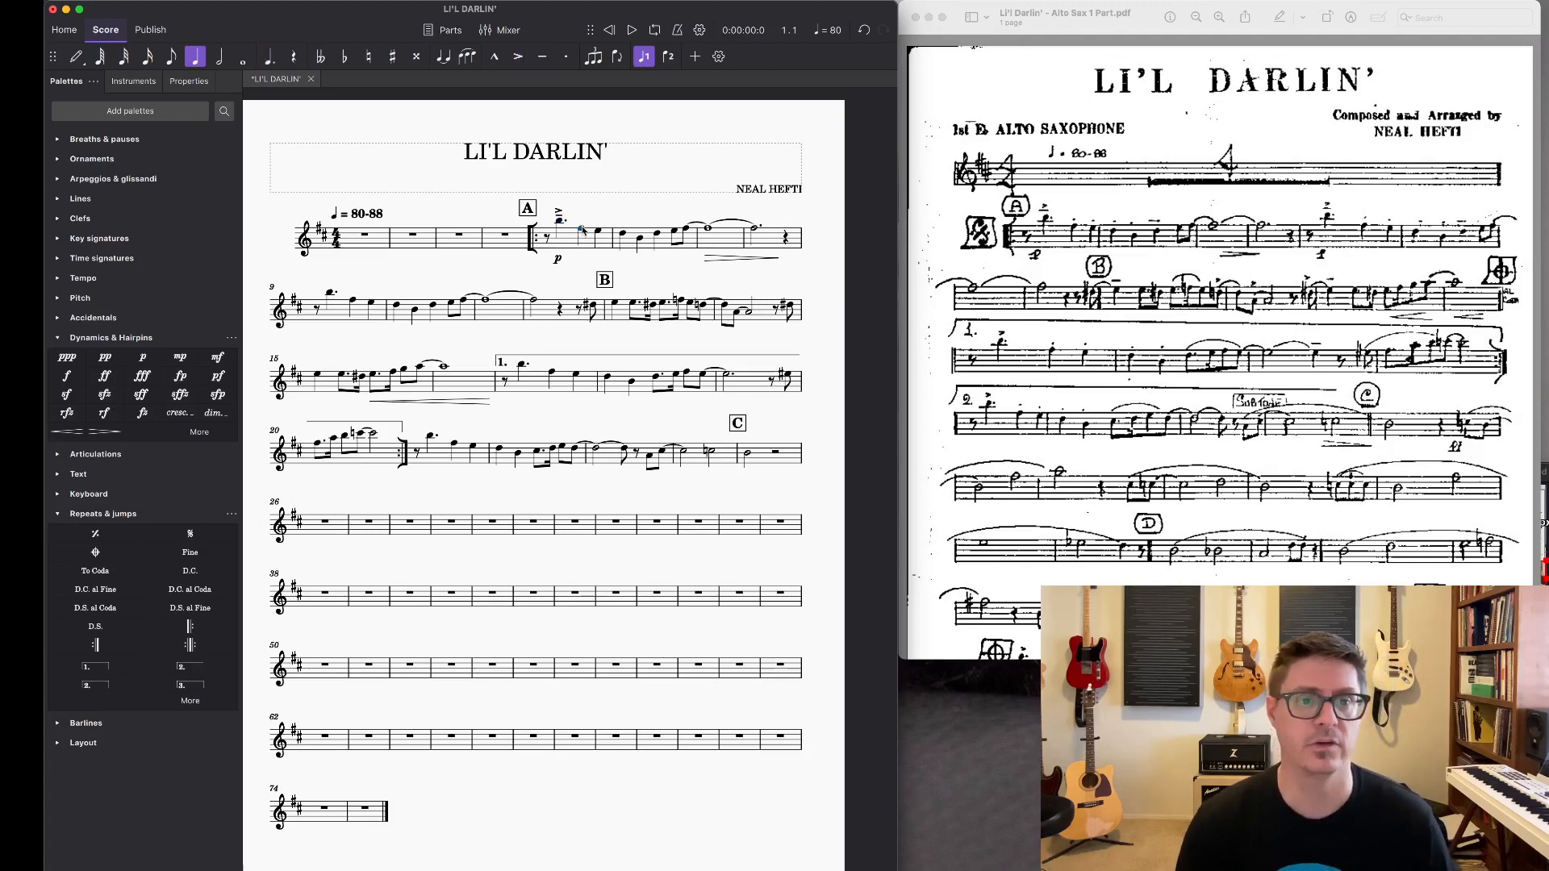
shift+click(641, 242)
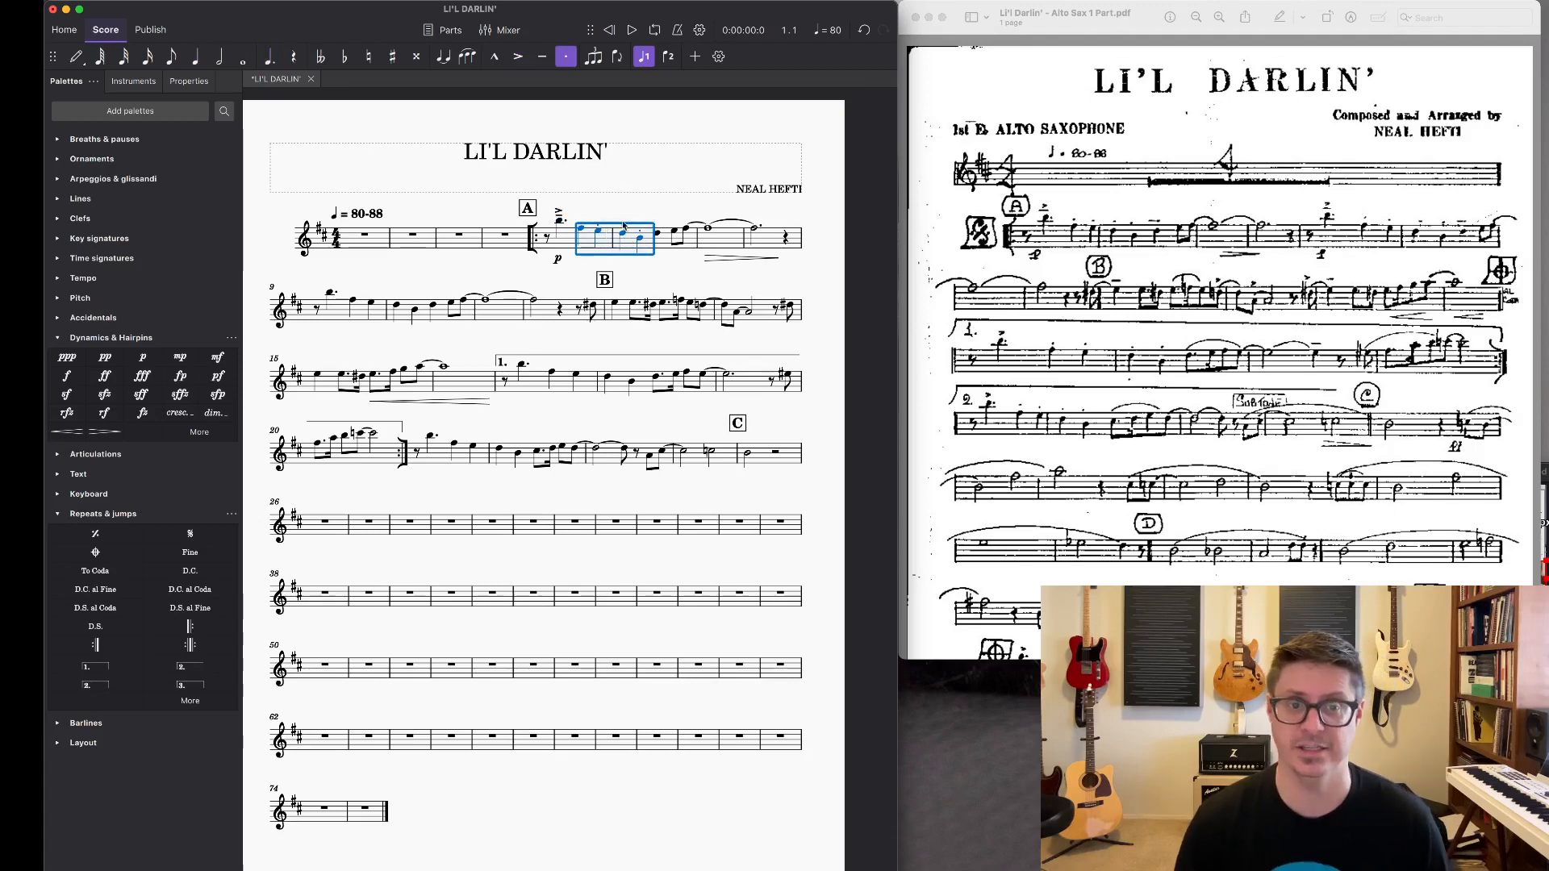
click(636, 210)
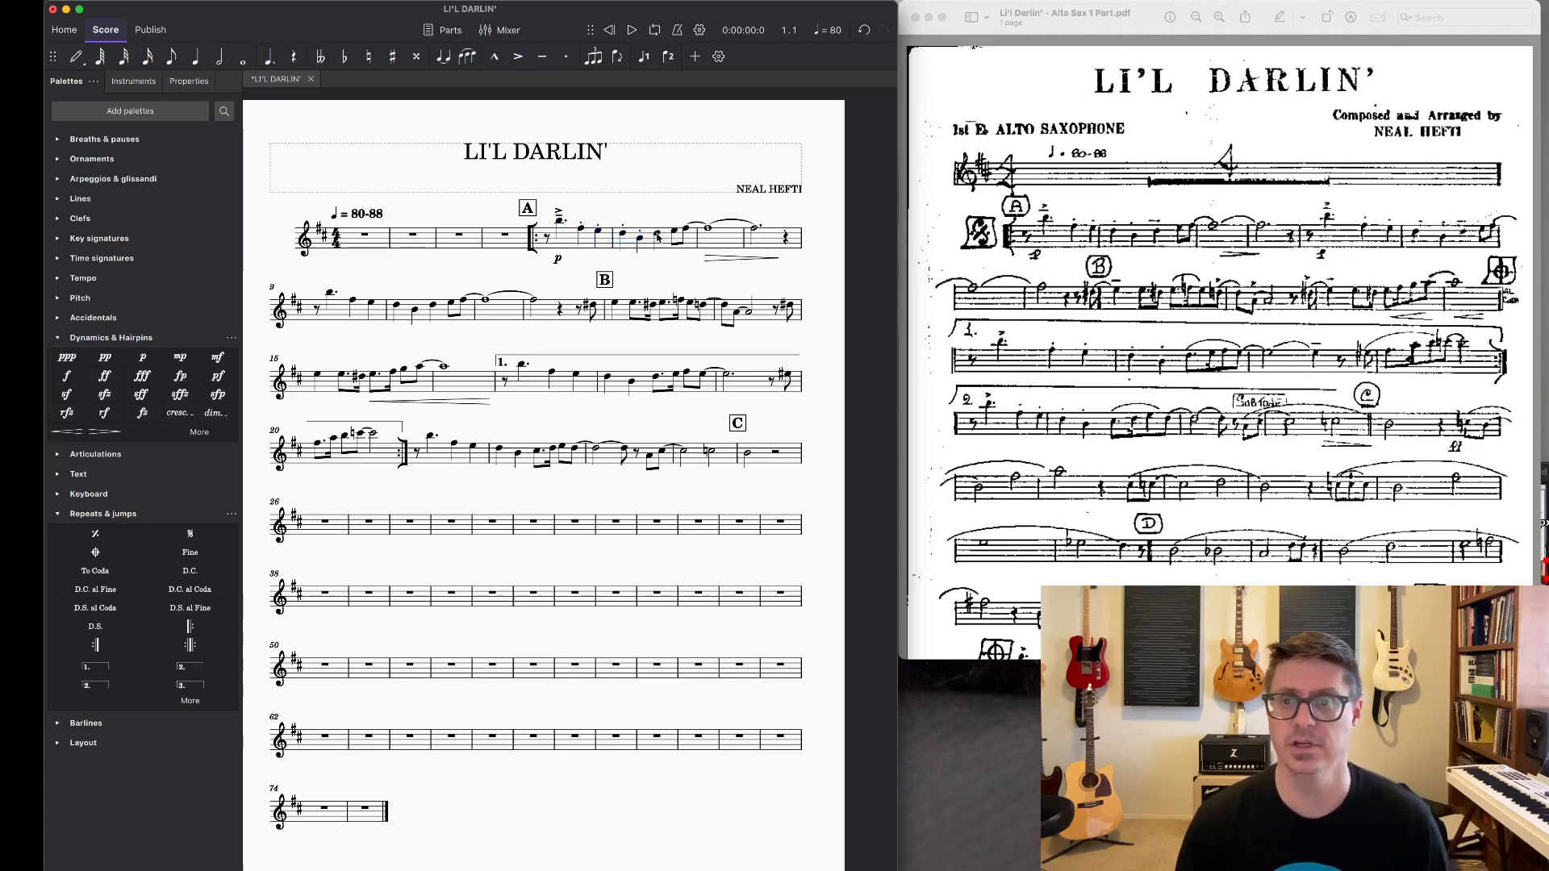
Step: Add a tenuto to the third quarter note of measure 6
click(657, 237)
key(shift+n)
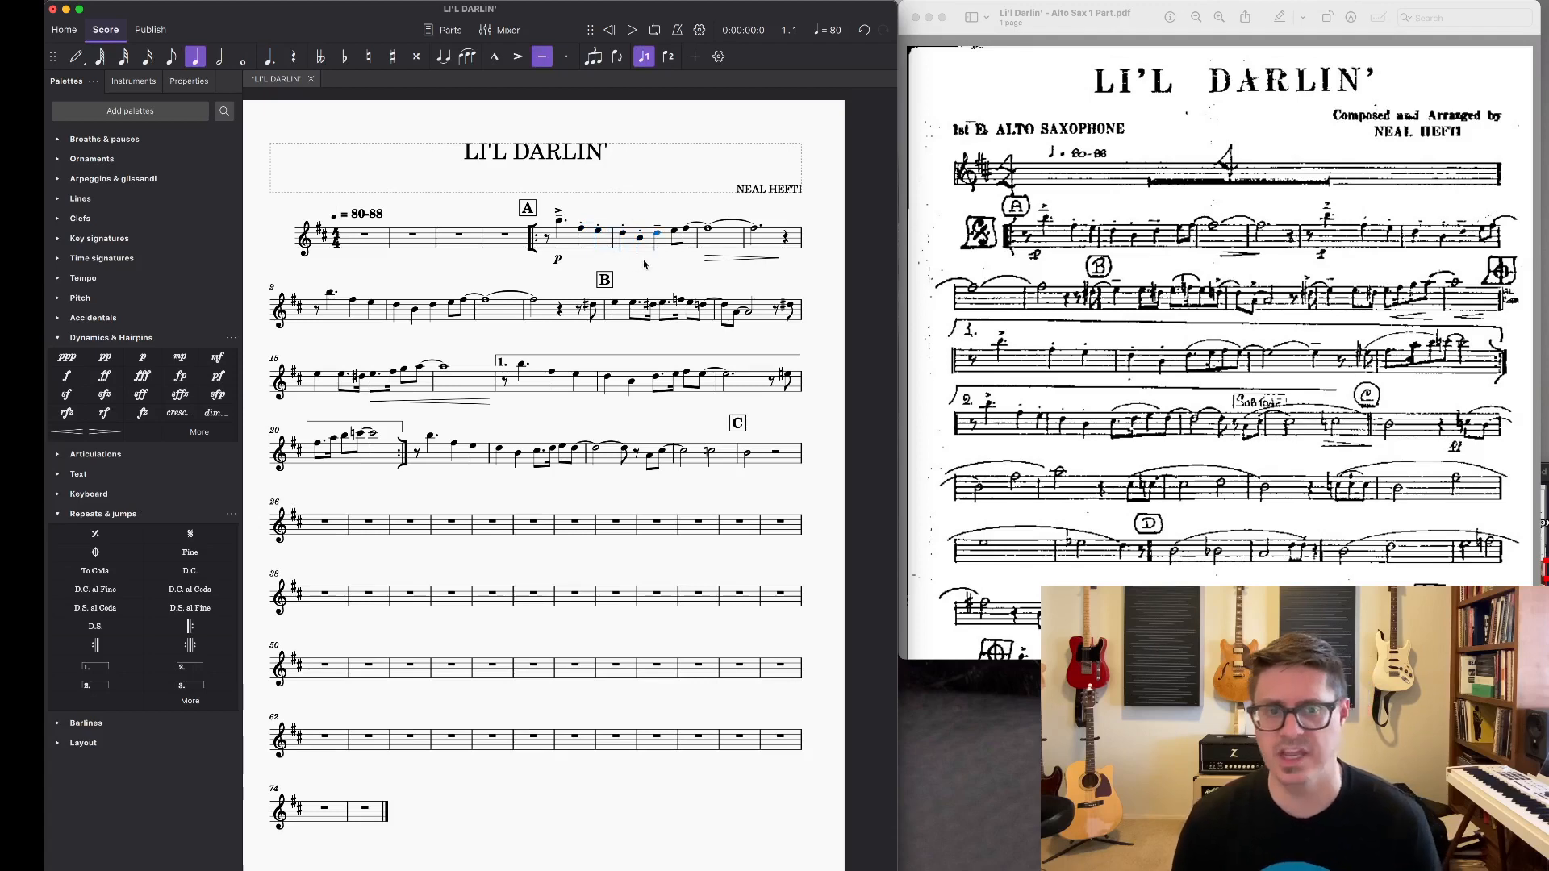
key(Escape)
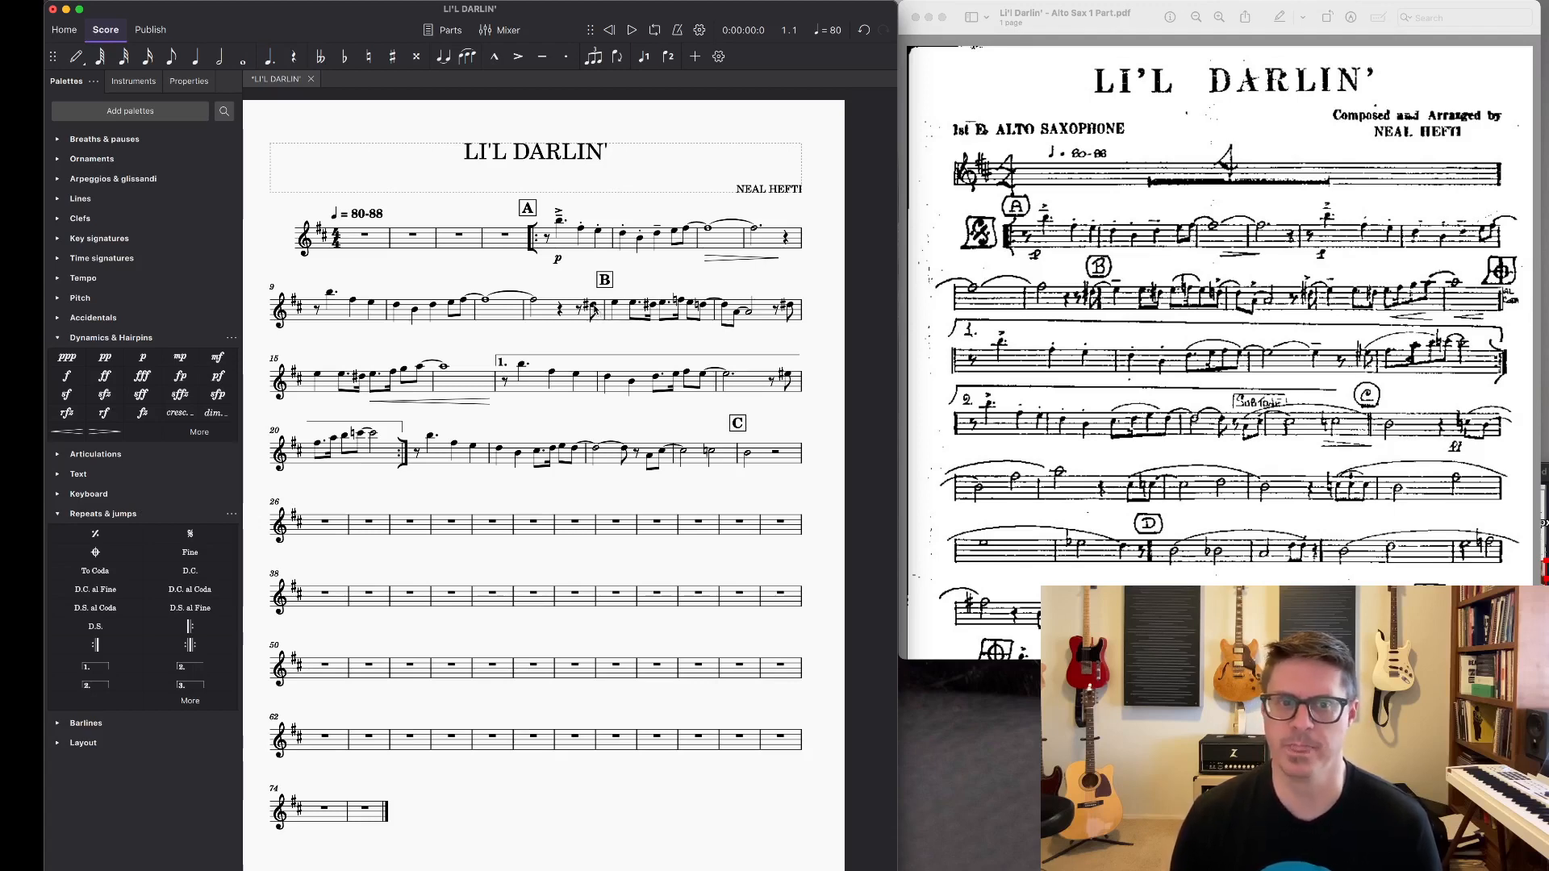
Step: Slur the sharp eighth note ending measure 12 to the first quarter note of measure 13
click(593, 309)
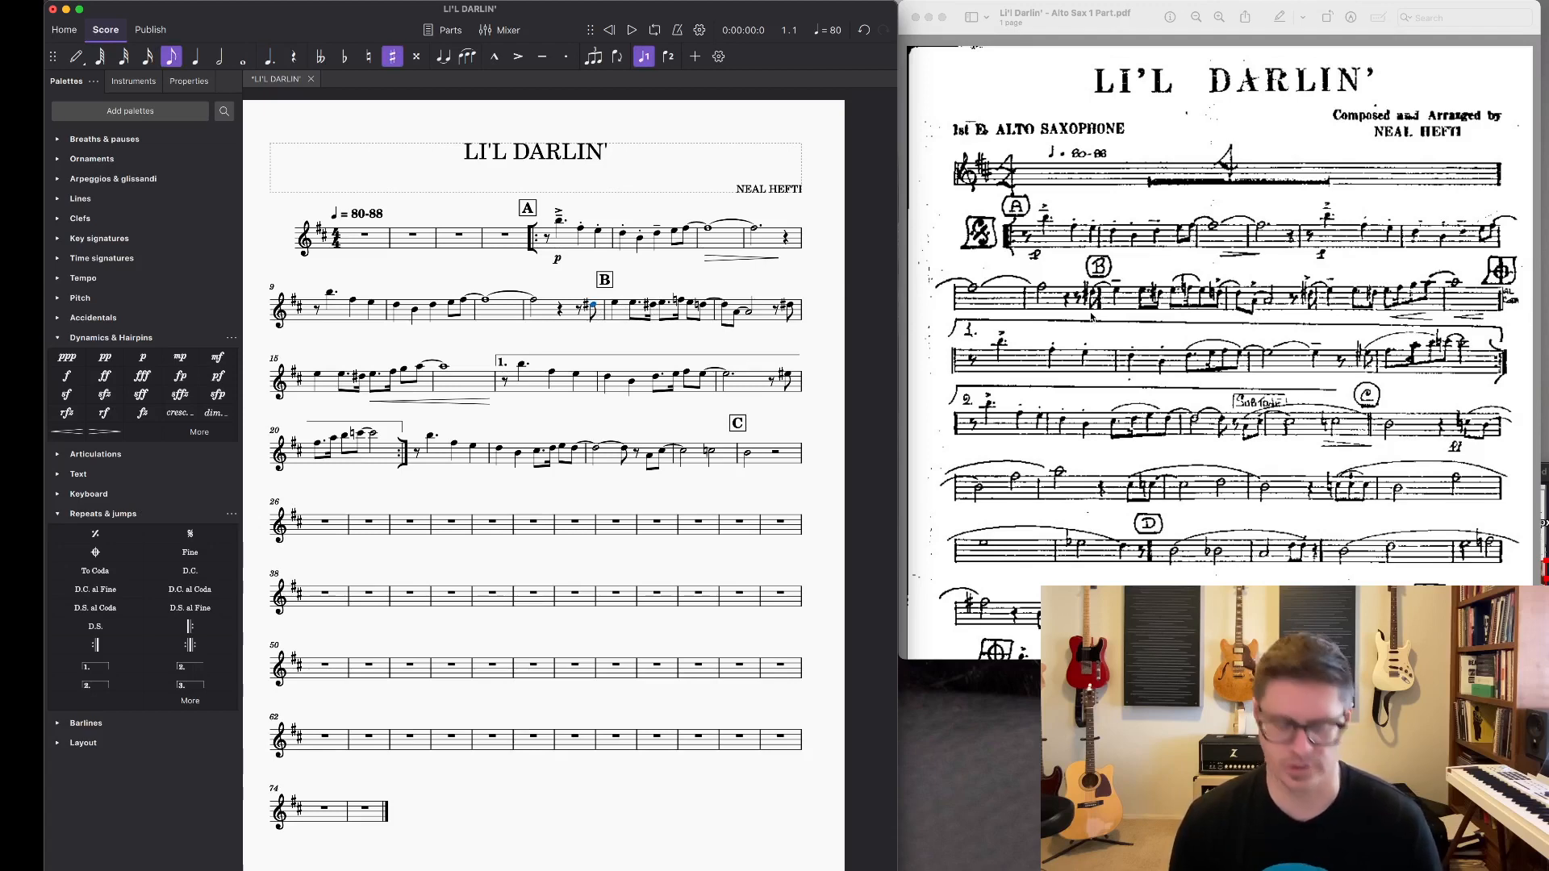
key(Escape)
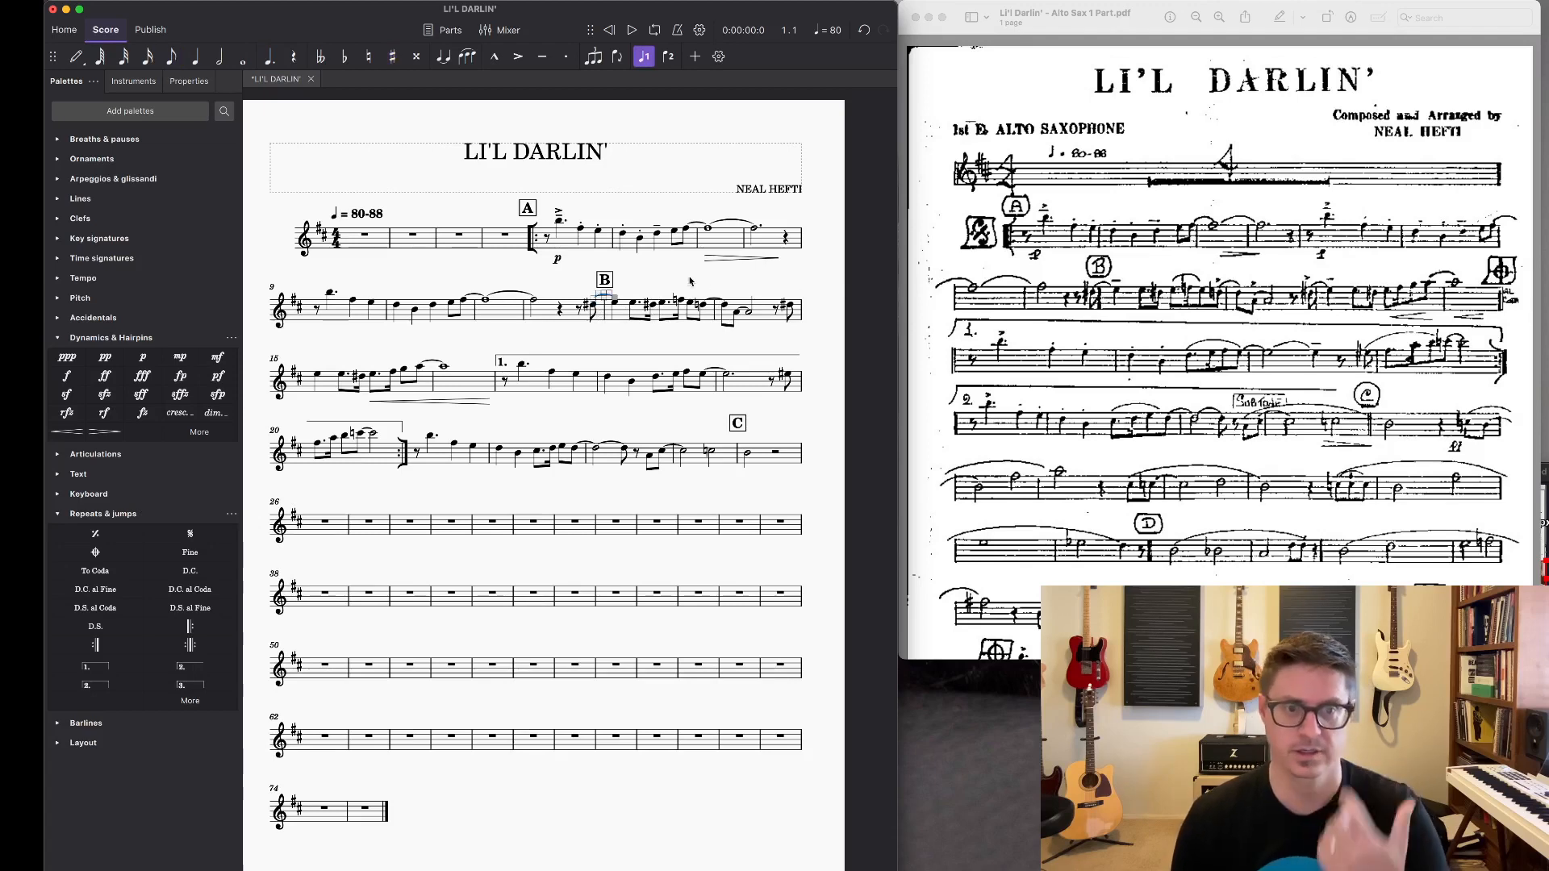
click(615, 304)
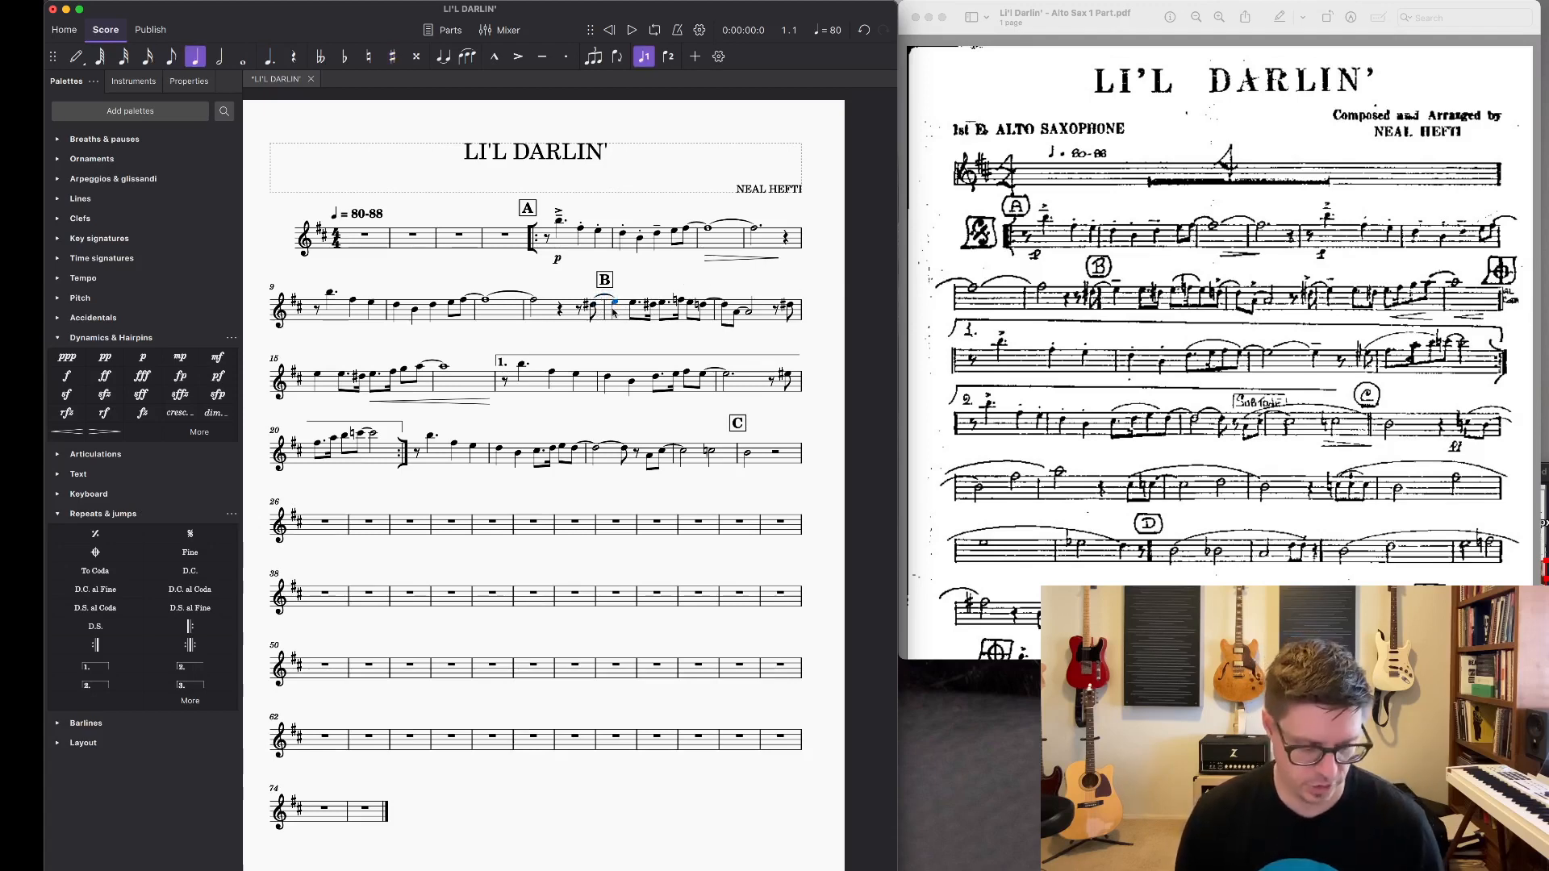
key(Escape)
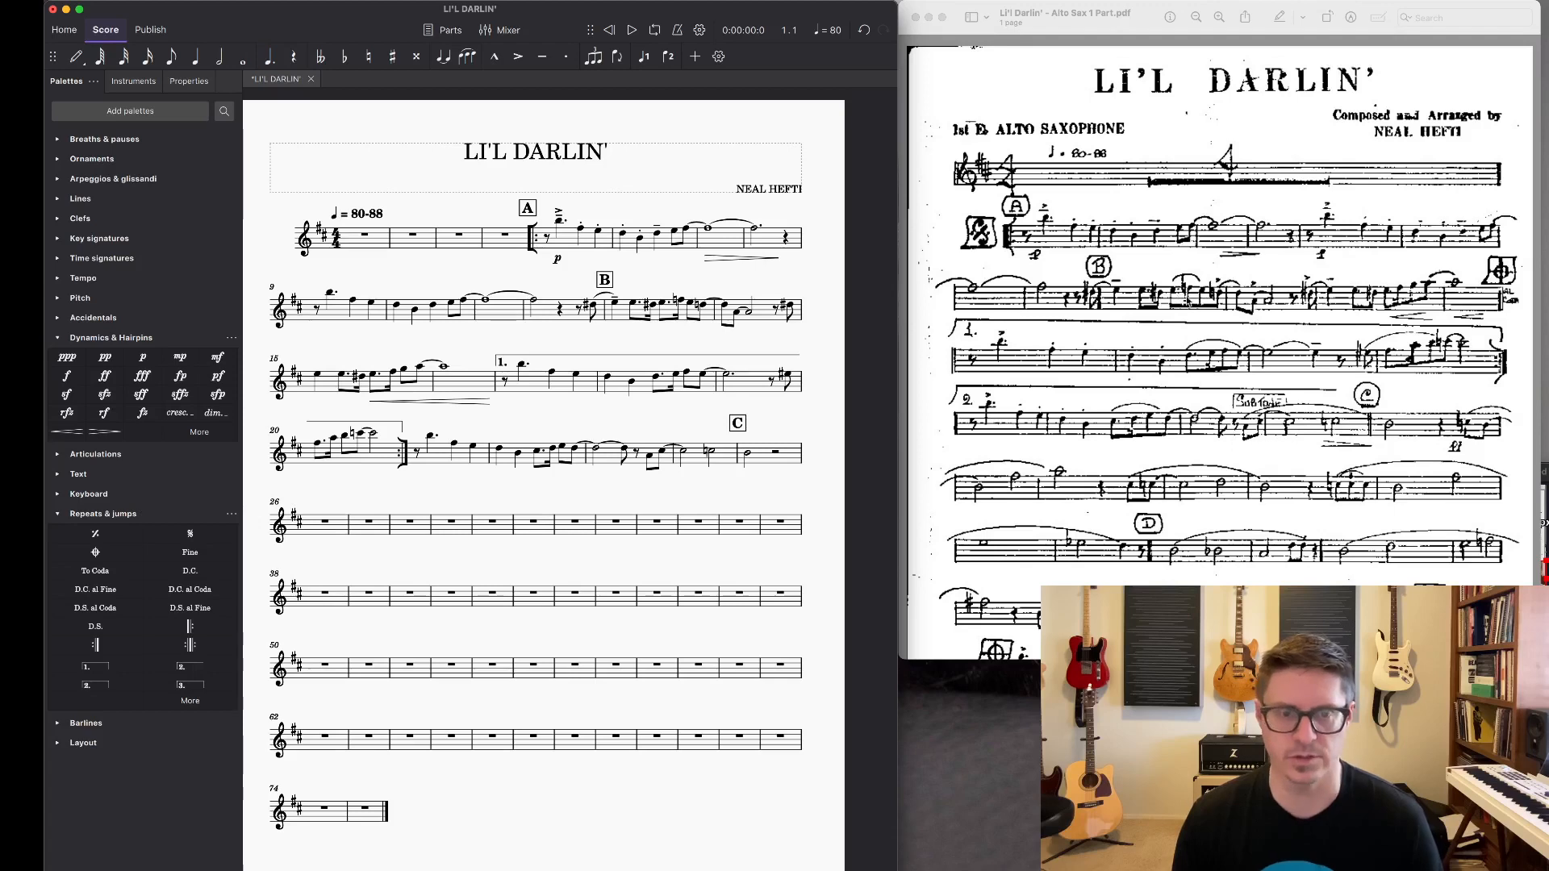
Step: Add a slur in measure 13 from the dotted eighth note on beat 3 to the note on beat 4
click(661, 303)
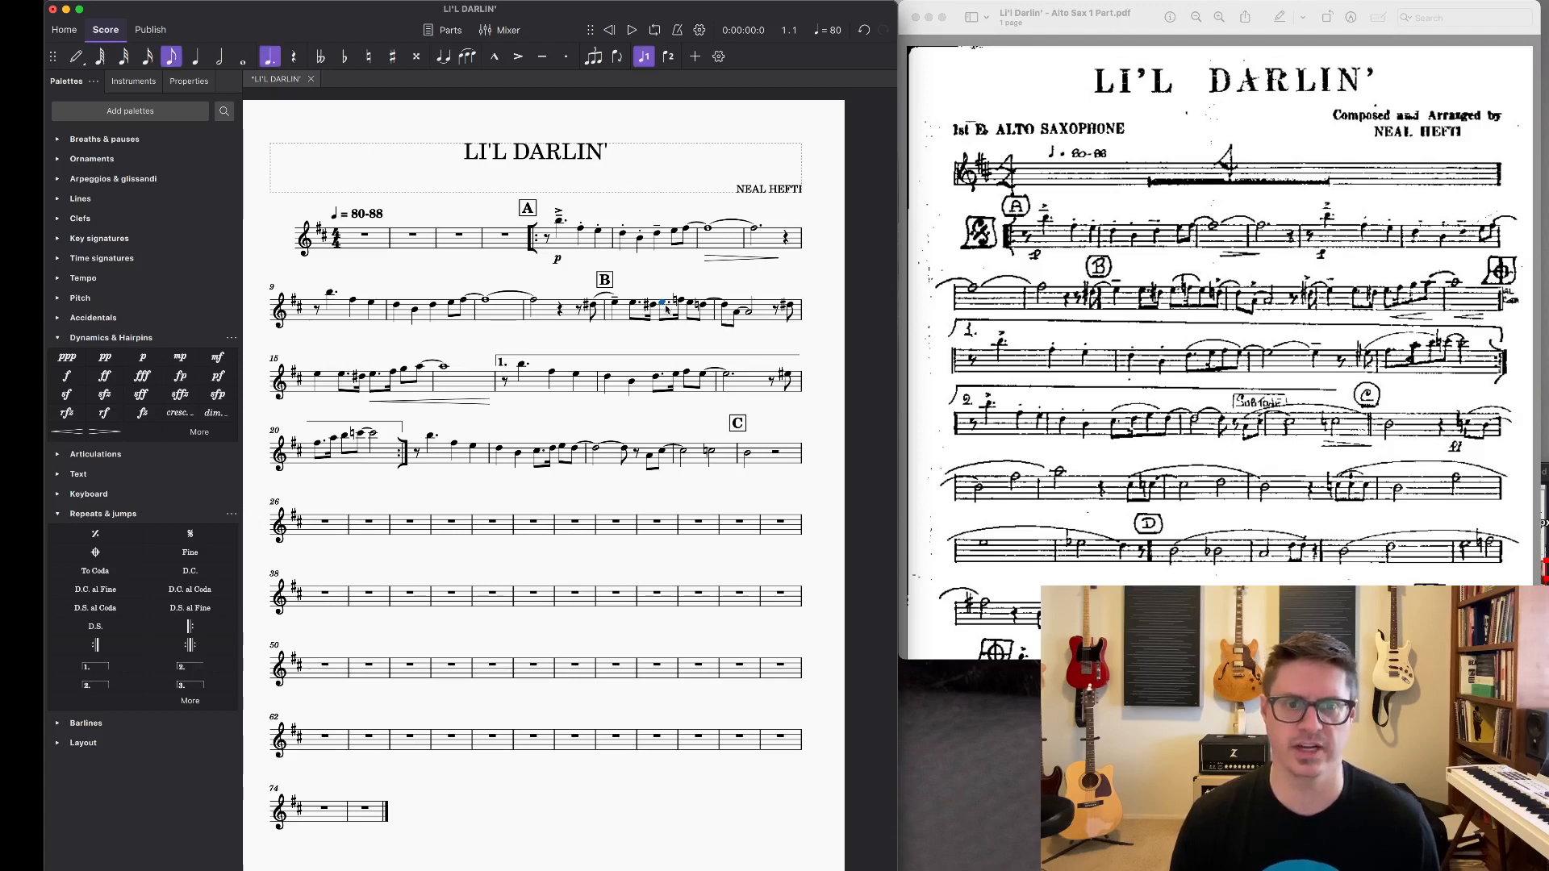
shift+click(692, 306)
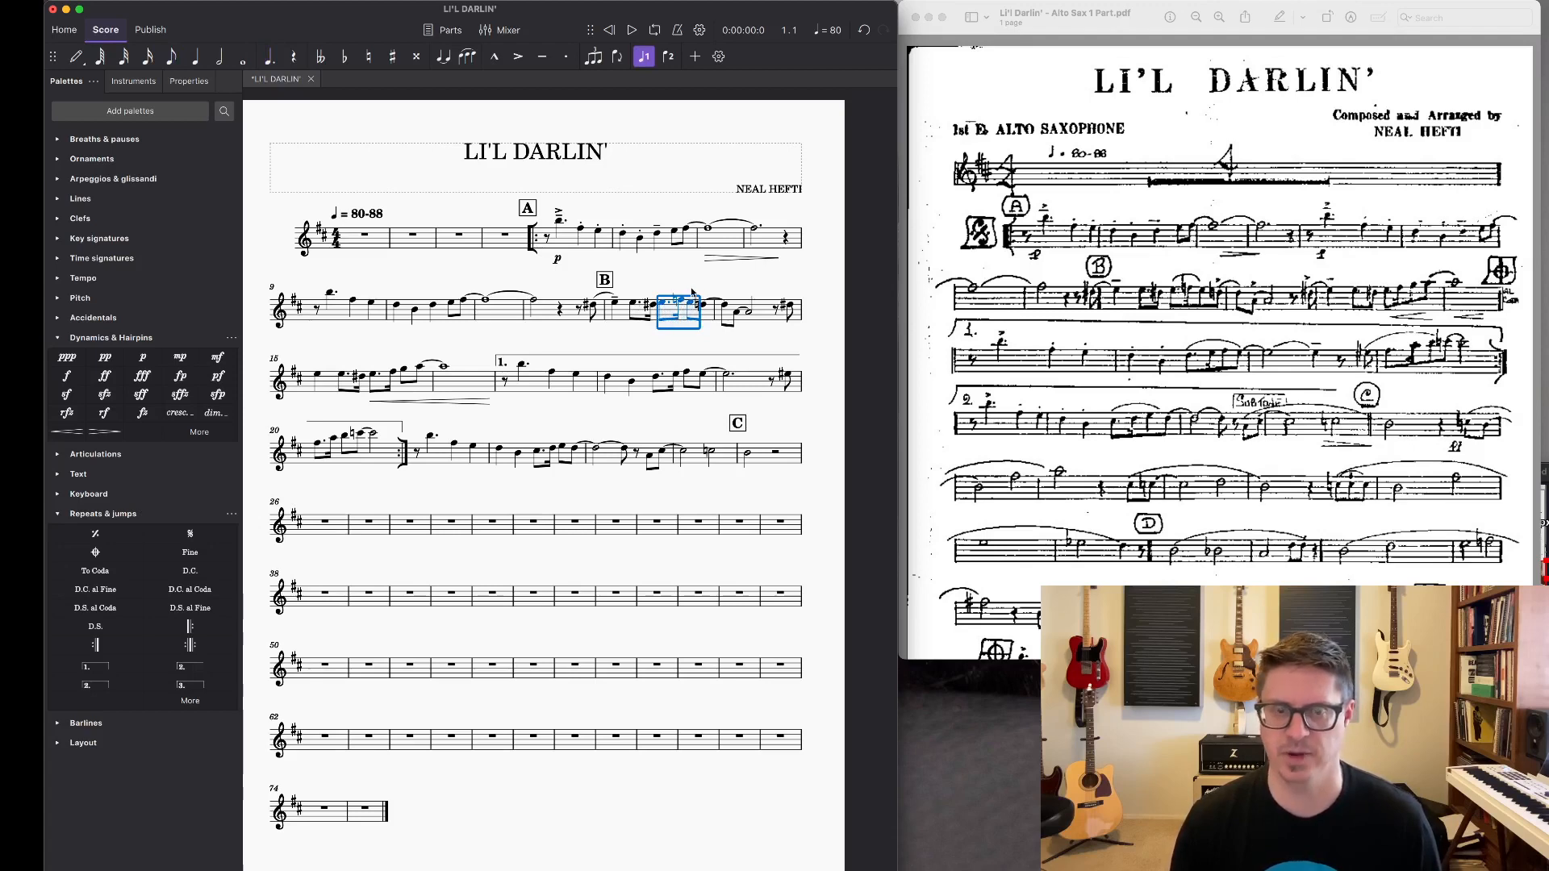
key(s)
click(707, 286)
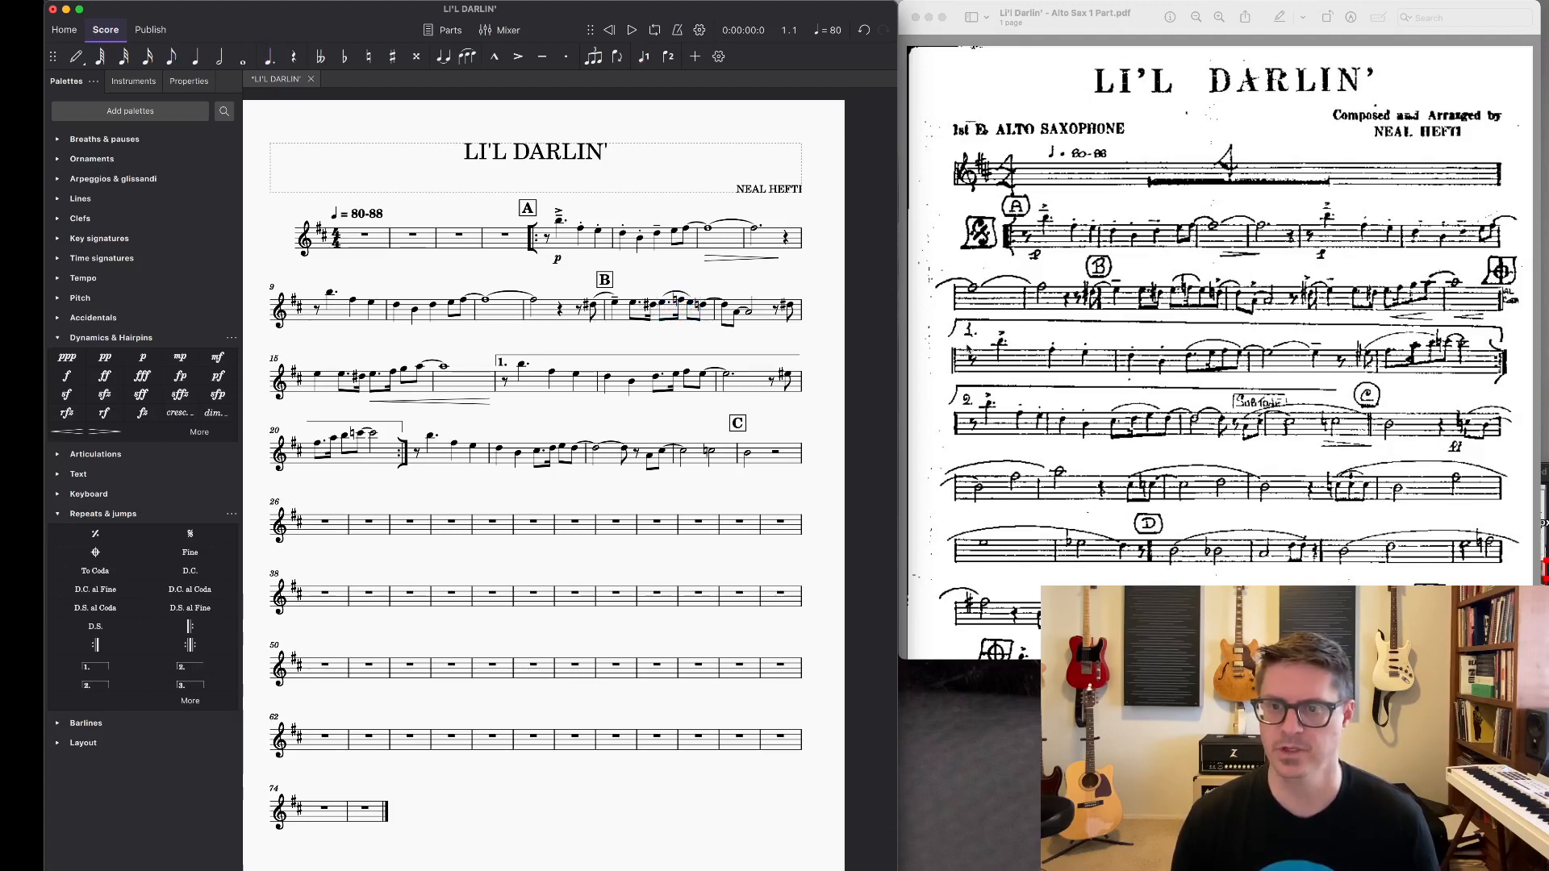
Step: Add a slur over the four beamed notes on beats 3 and 4 of measure 18
click(656, 377)
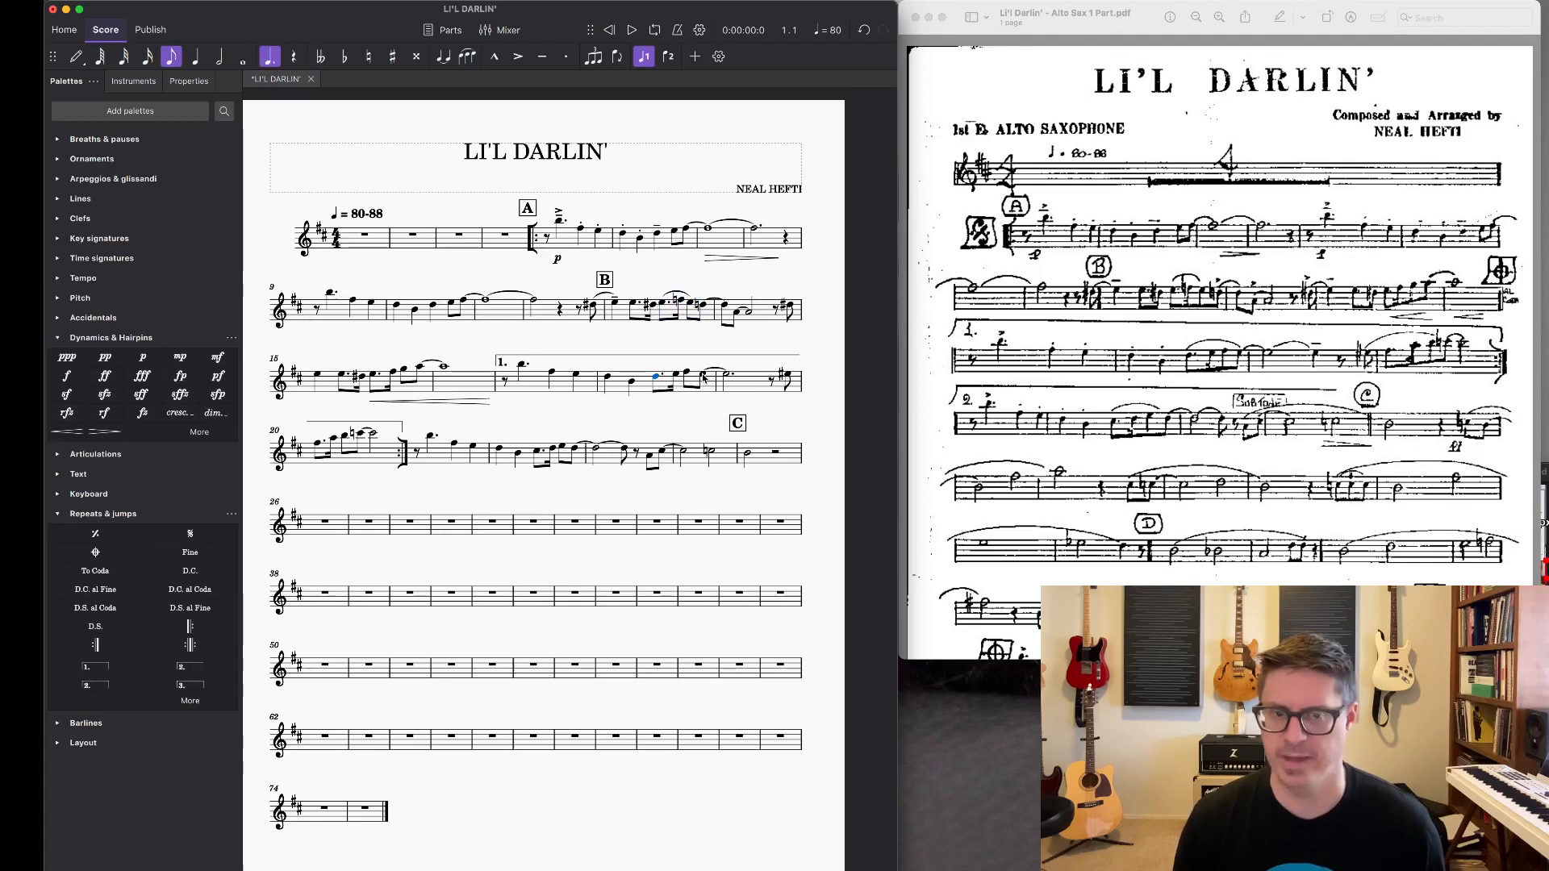
click(707, 383)
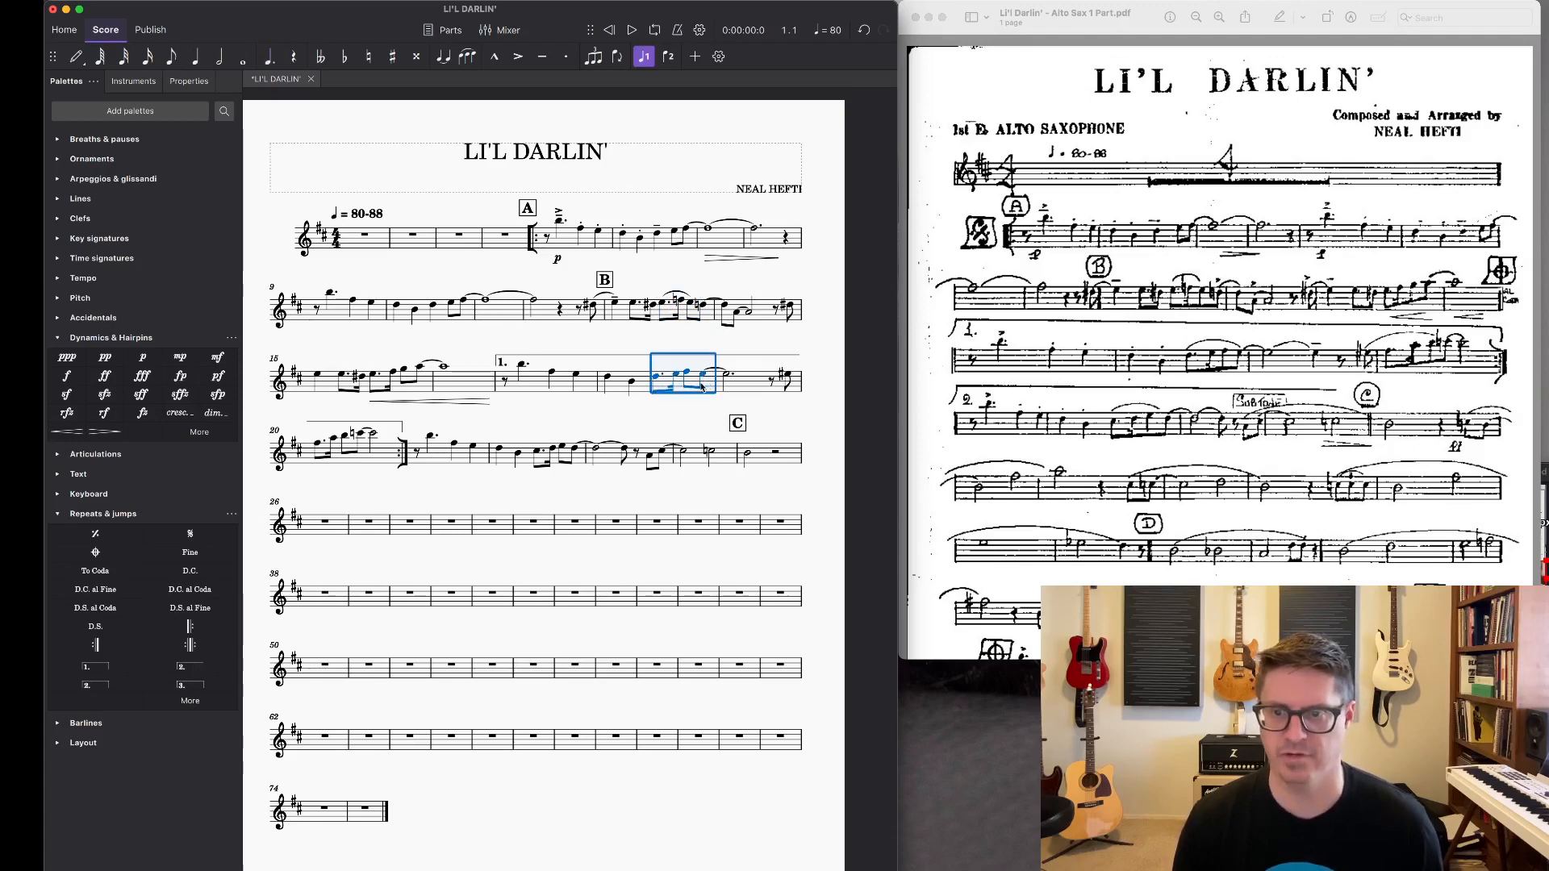
key(s)
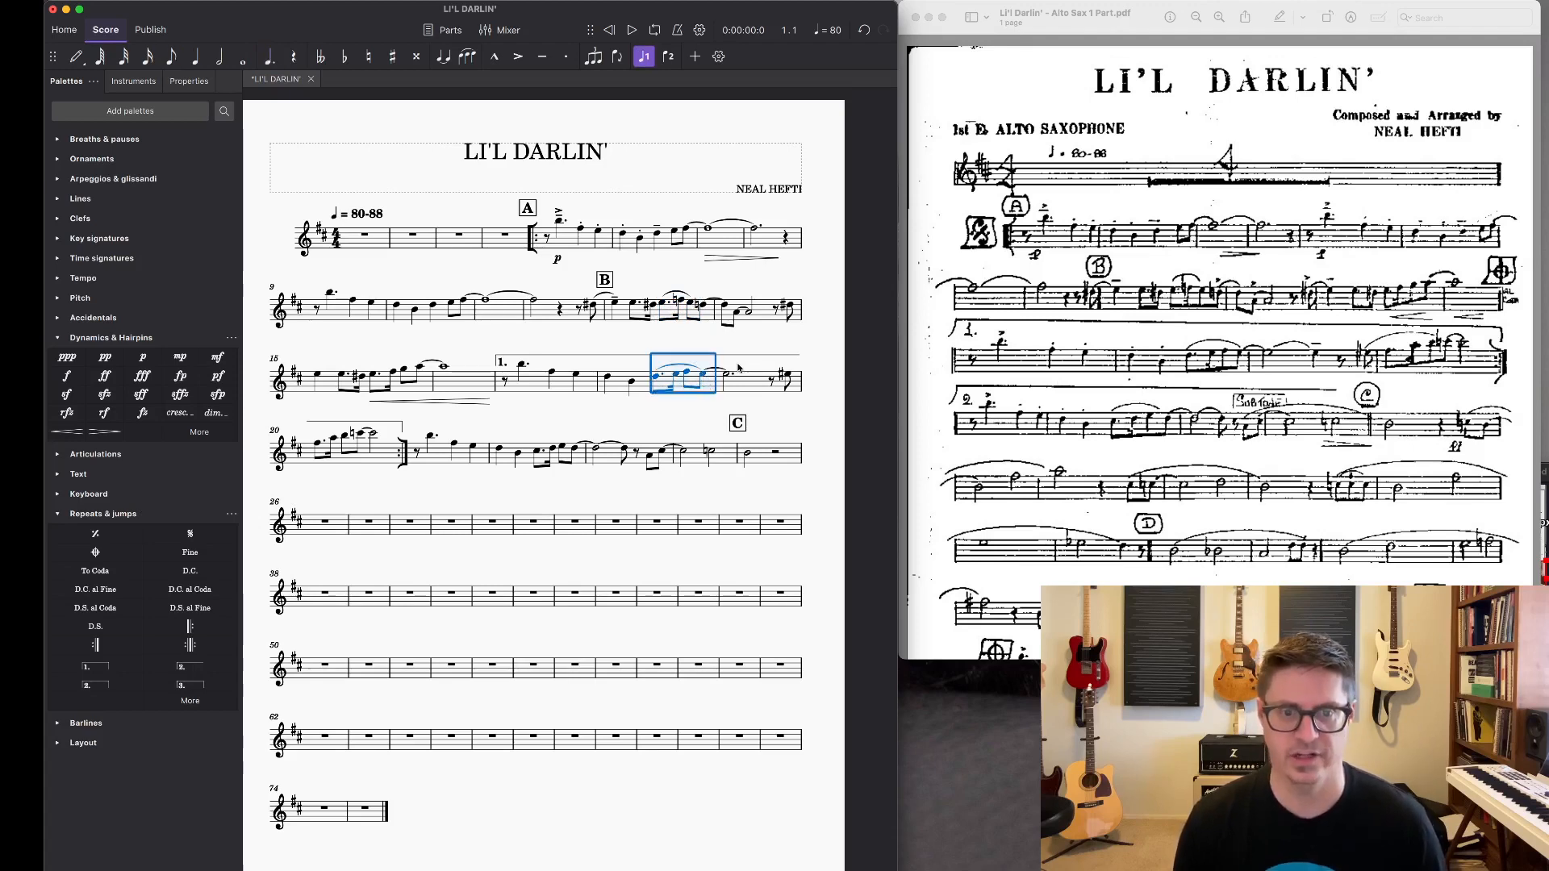
Step: Extend the slur over beats 3 and 4 of measure 18 to end on the first note of measure 19
key(Escape)
click(672, 368)
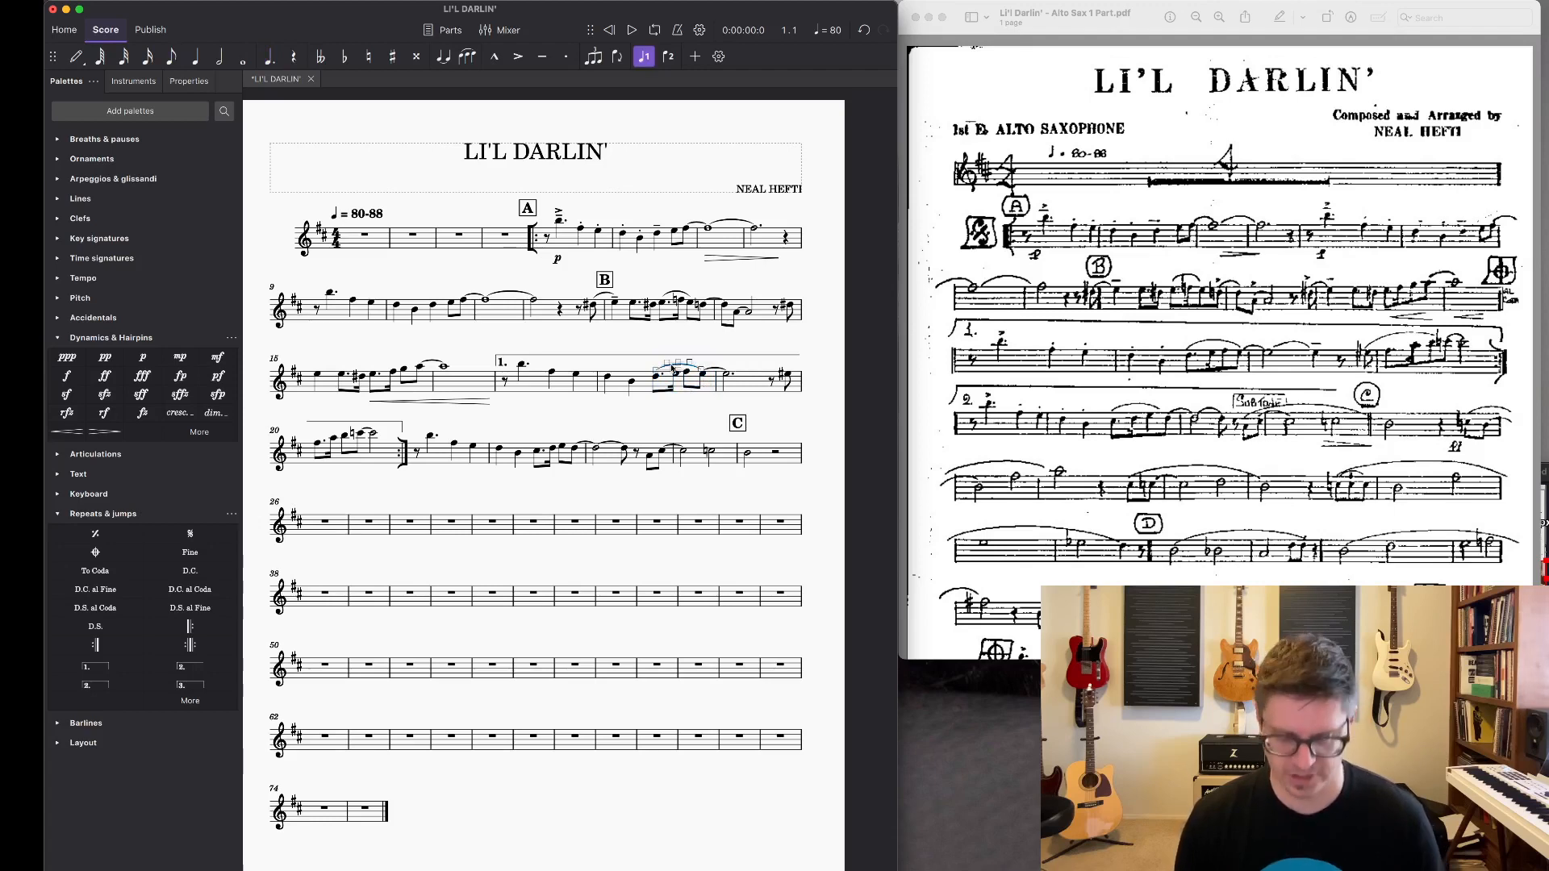
drag(702, 370, 727, 370)
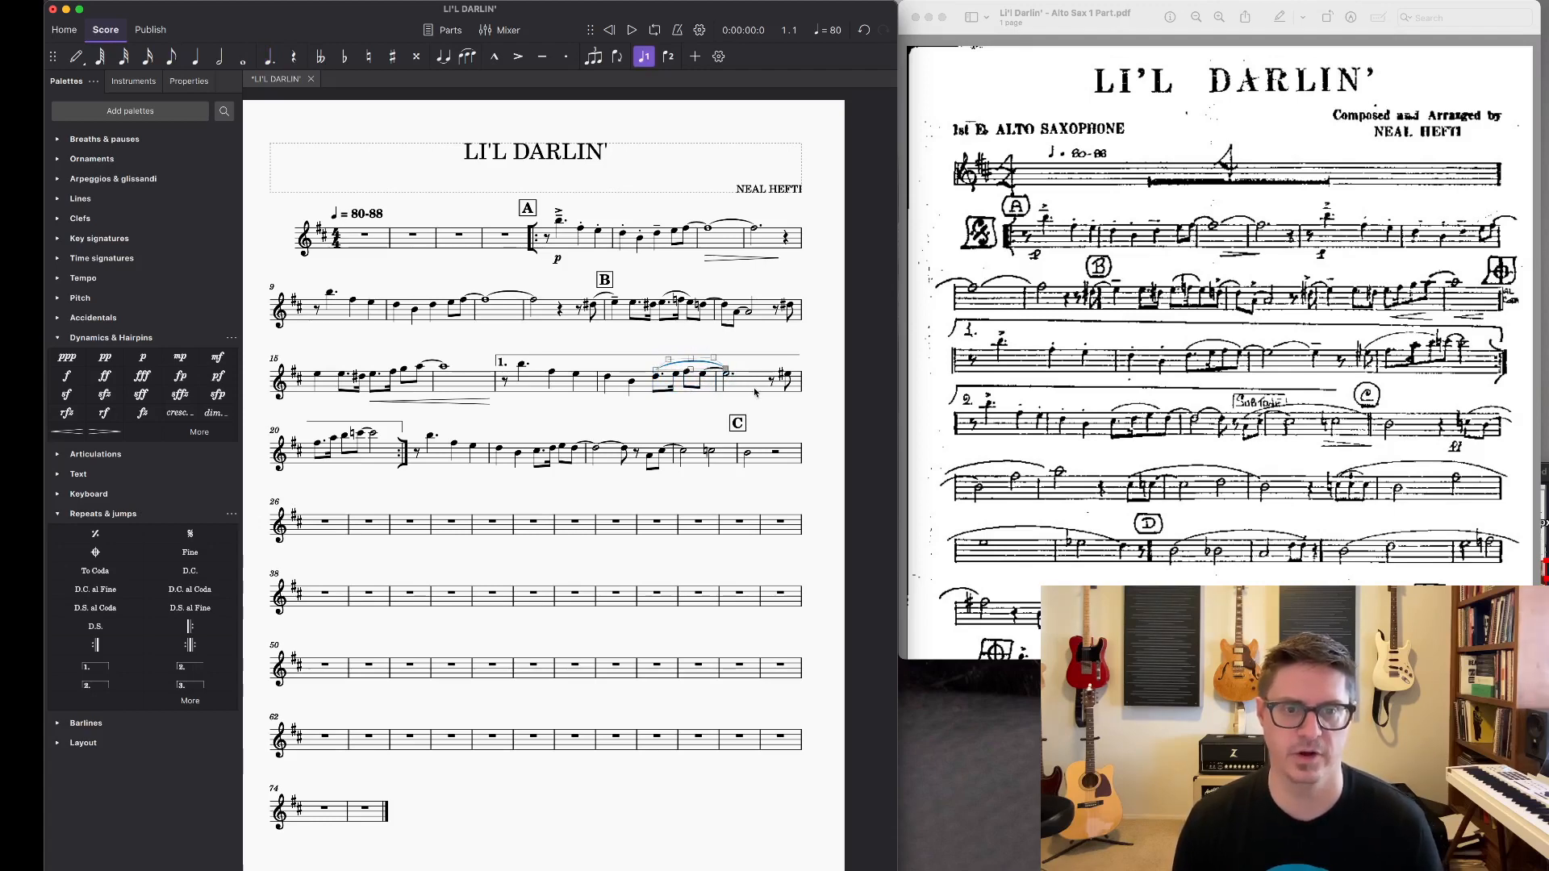
key(Escape)
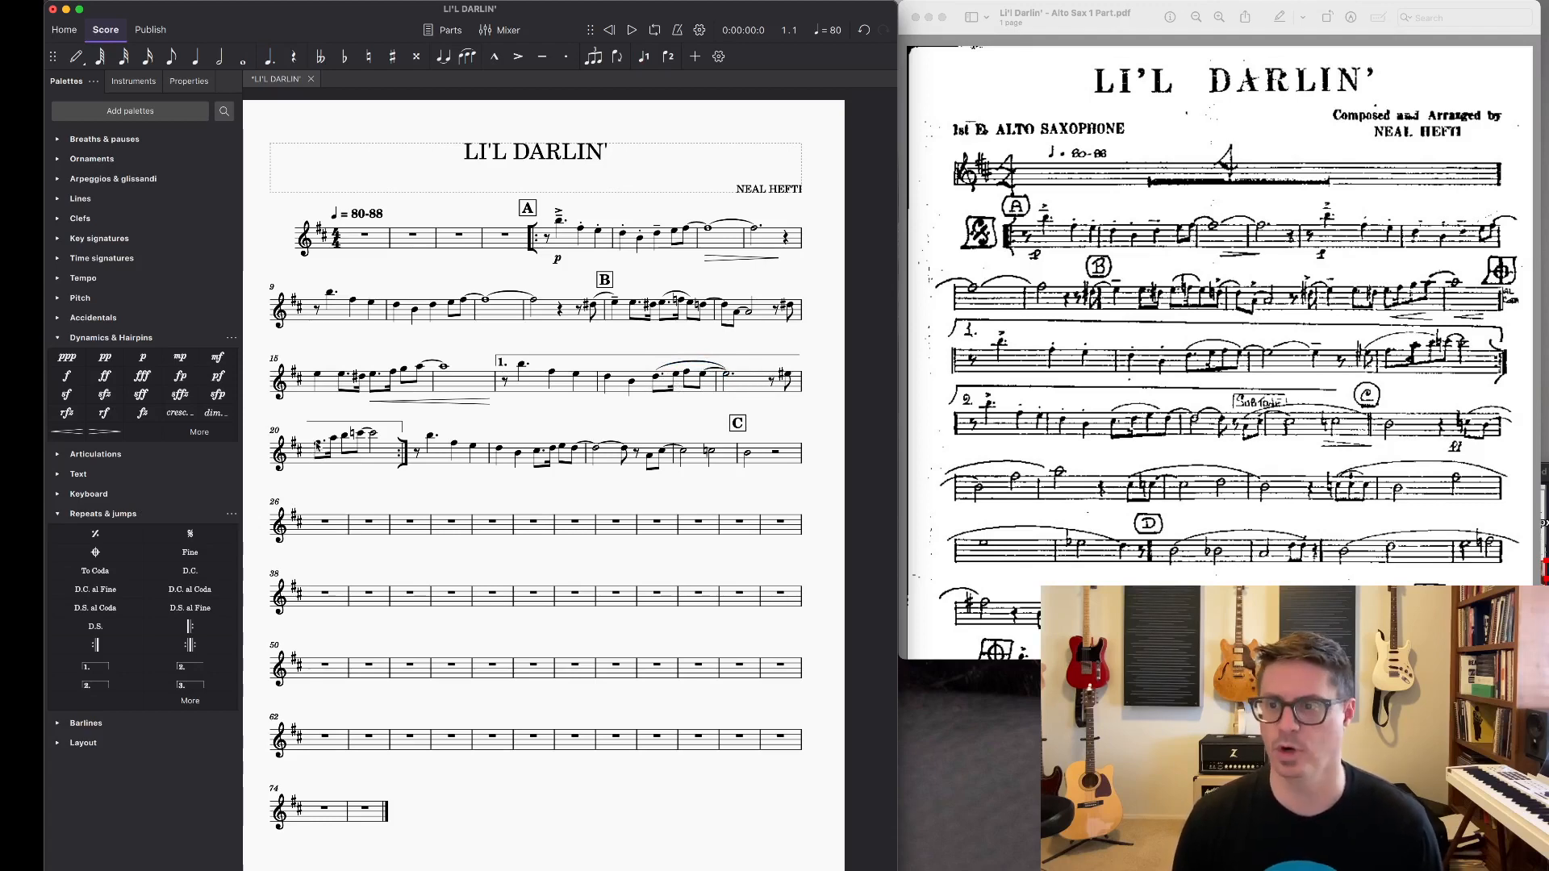
Step: Slur the sharp eighth note ending measure 19 to the last note of measure 20
click(789, 379)
shift+click(373, 438)
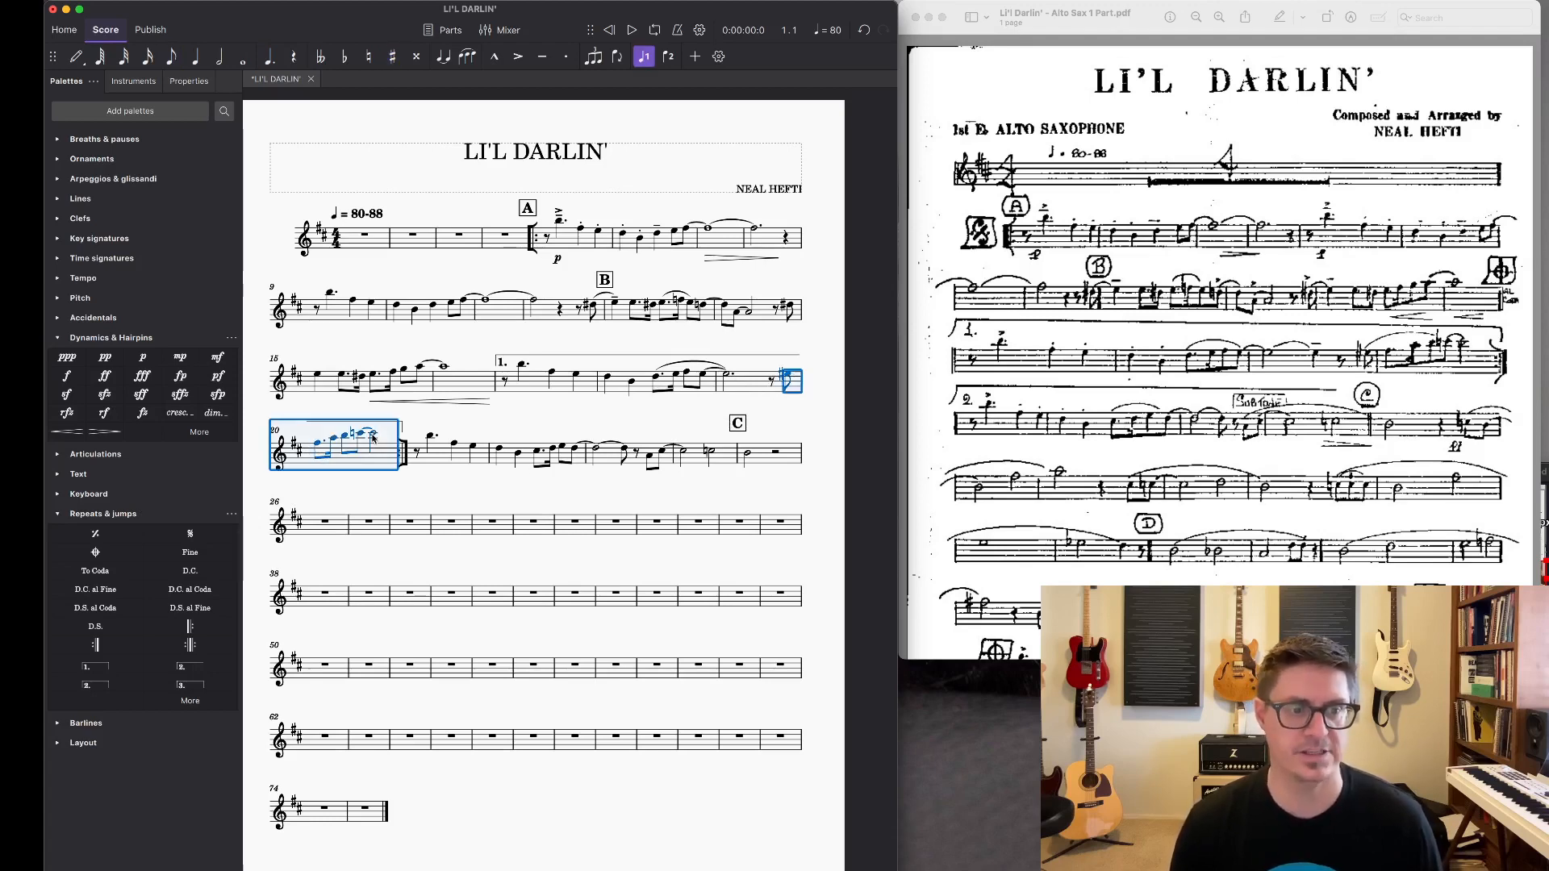
key(s)
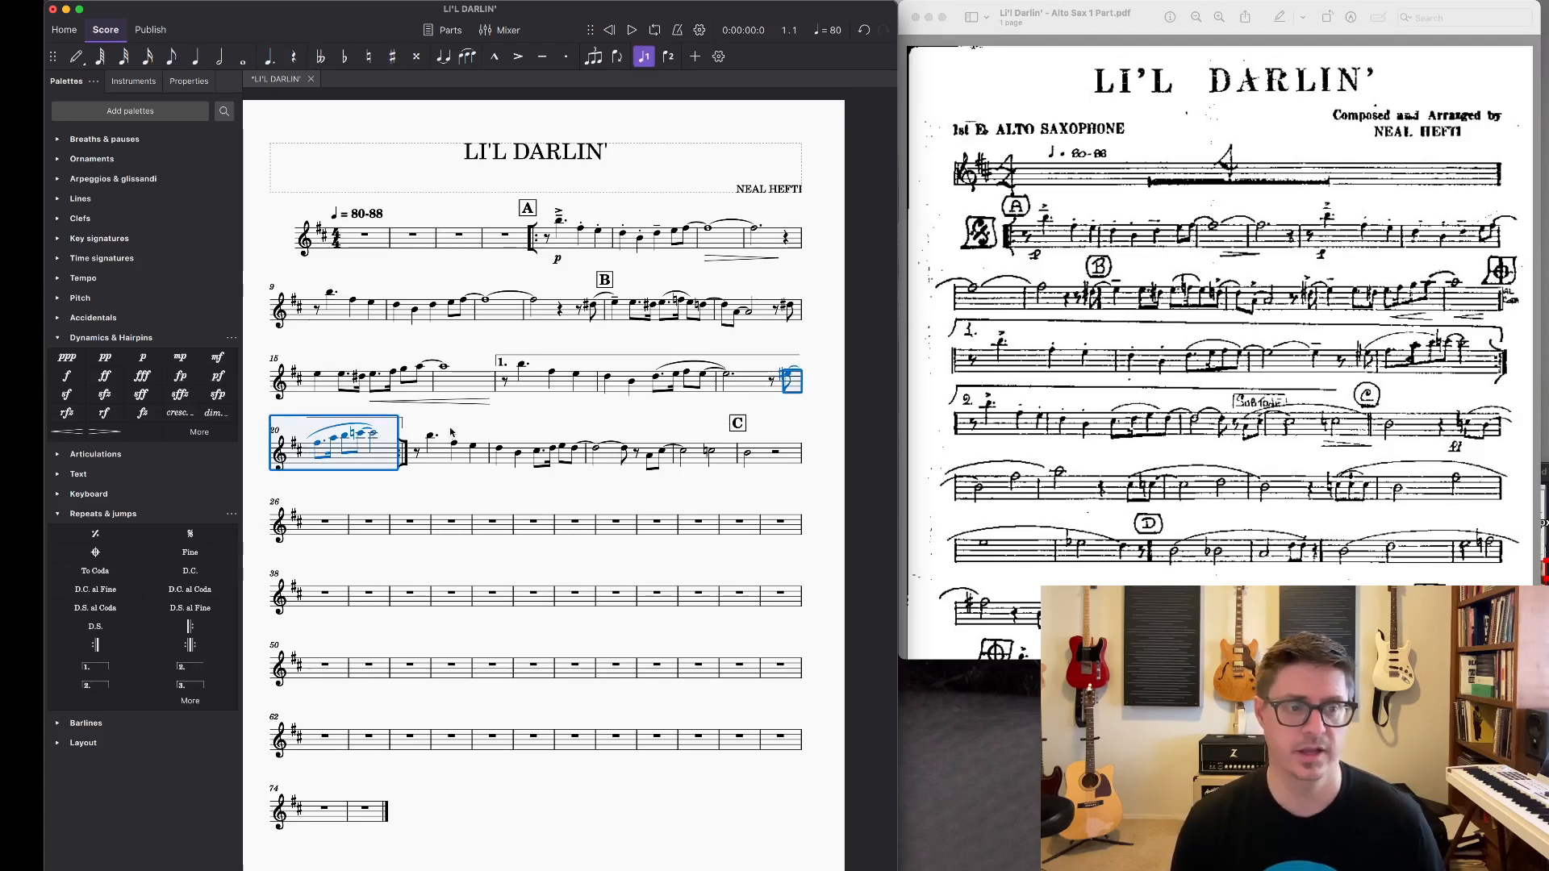
click(476, 422)
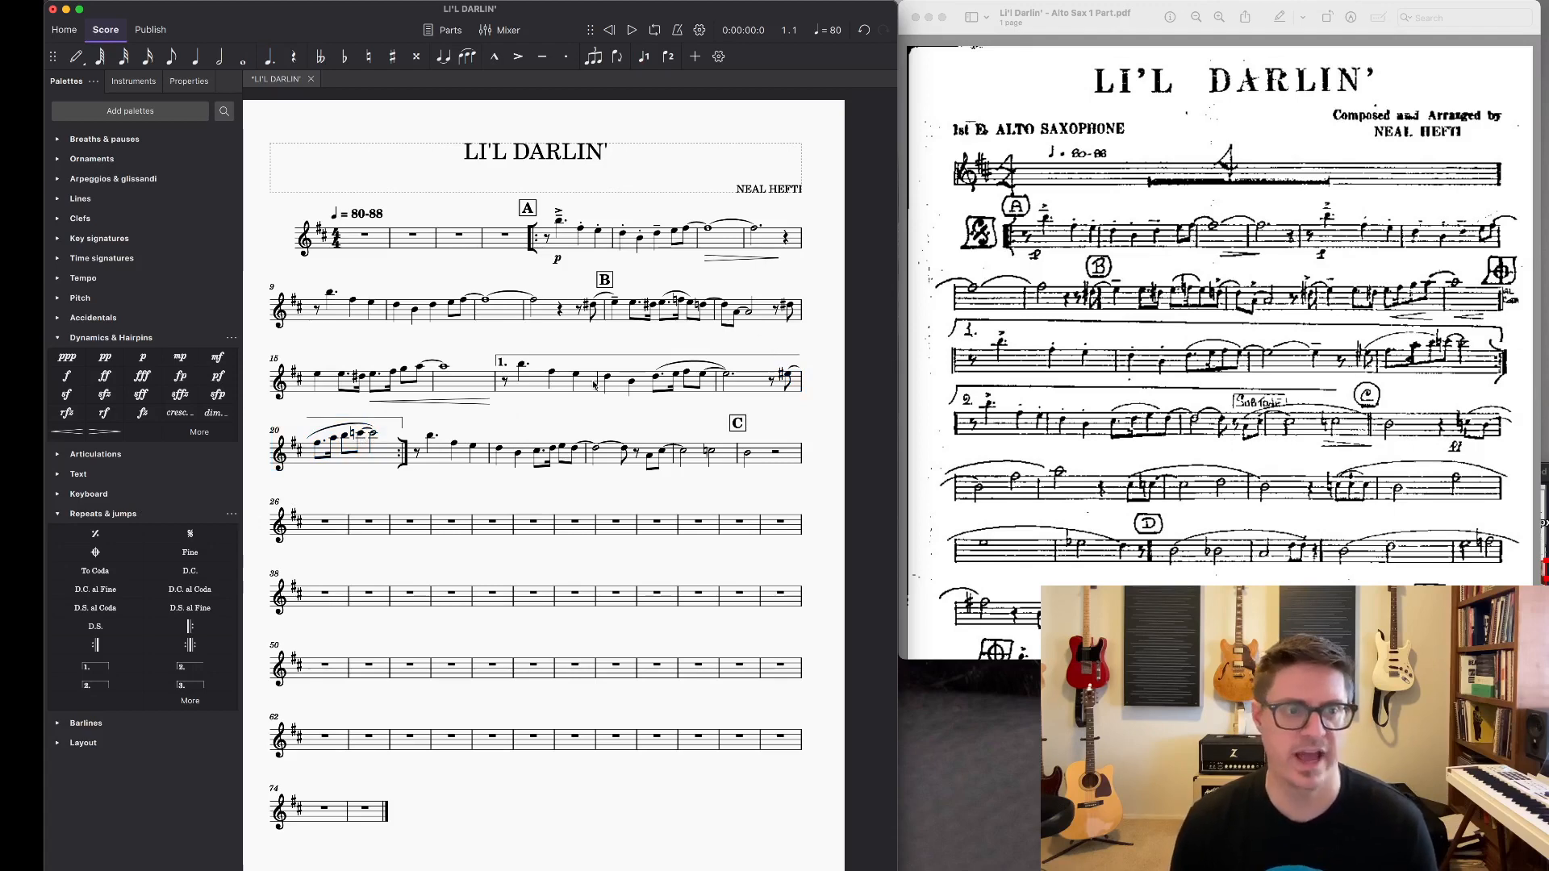
Step: Add a second-ending volta over measure 21, directly after the end repeat
click(436, 461)
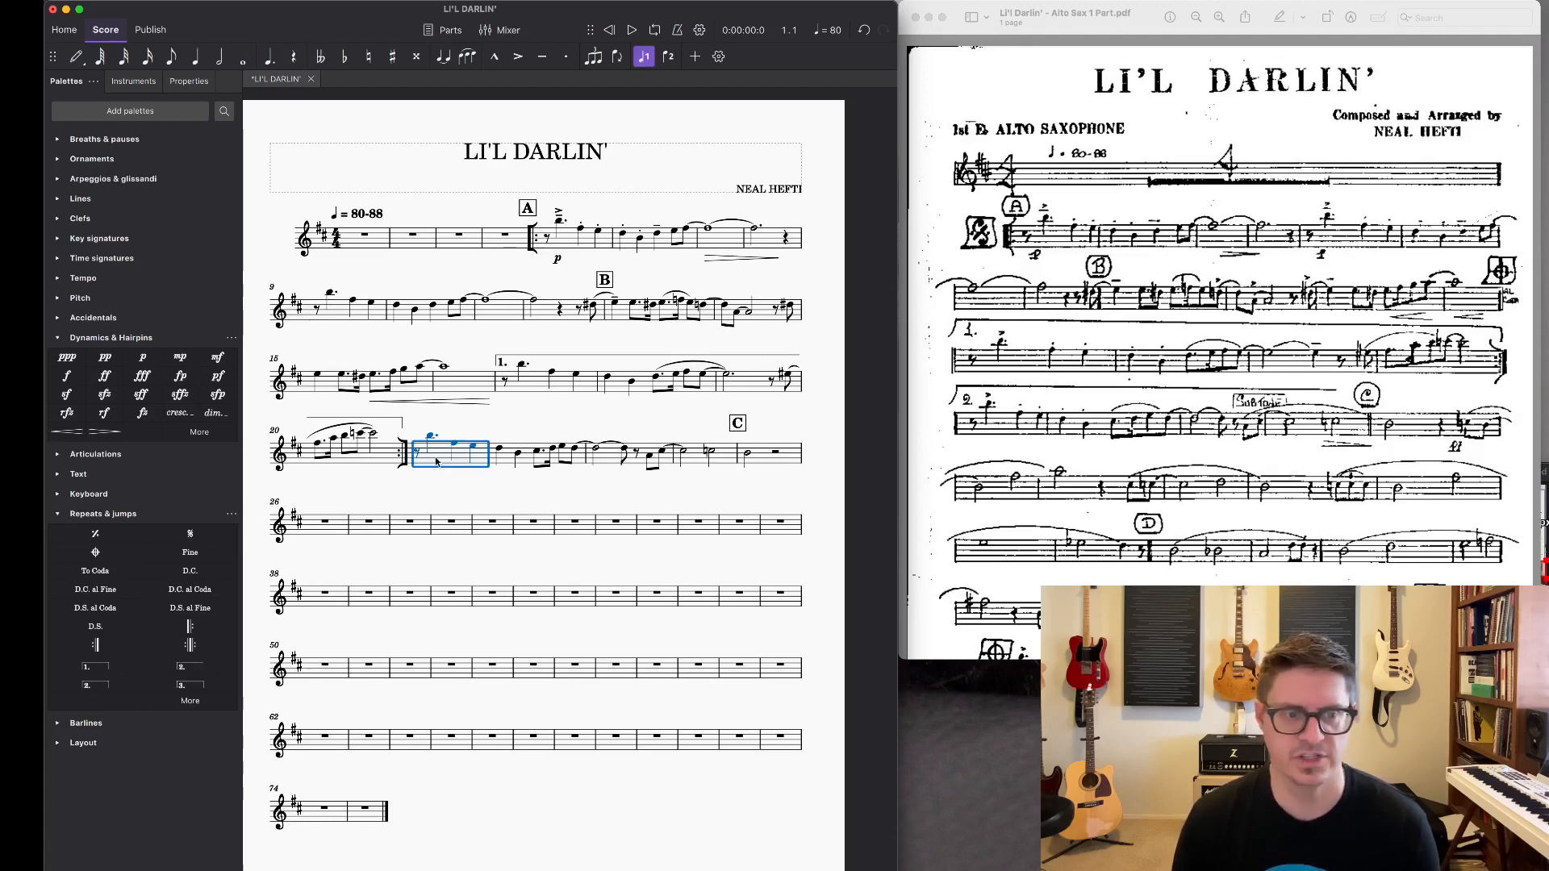
click(188, 668)
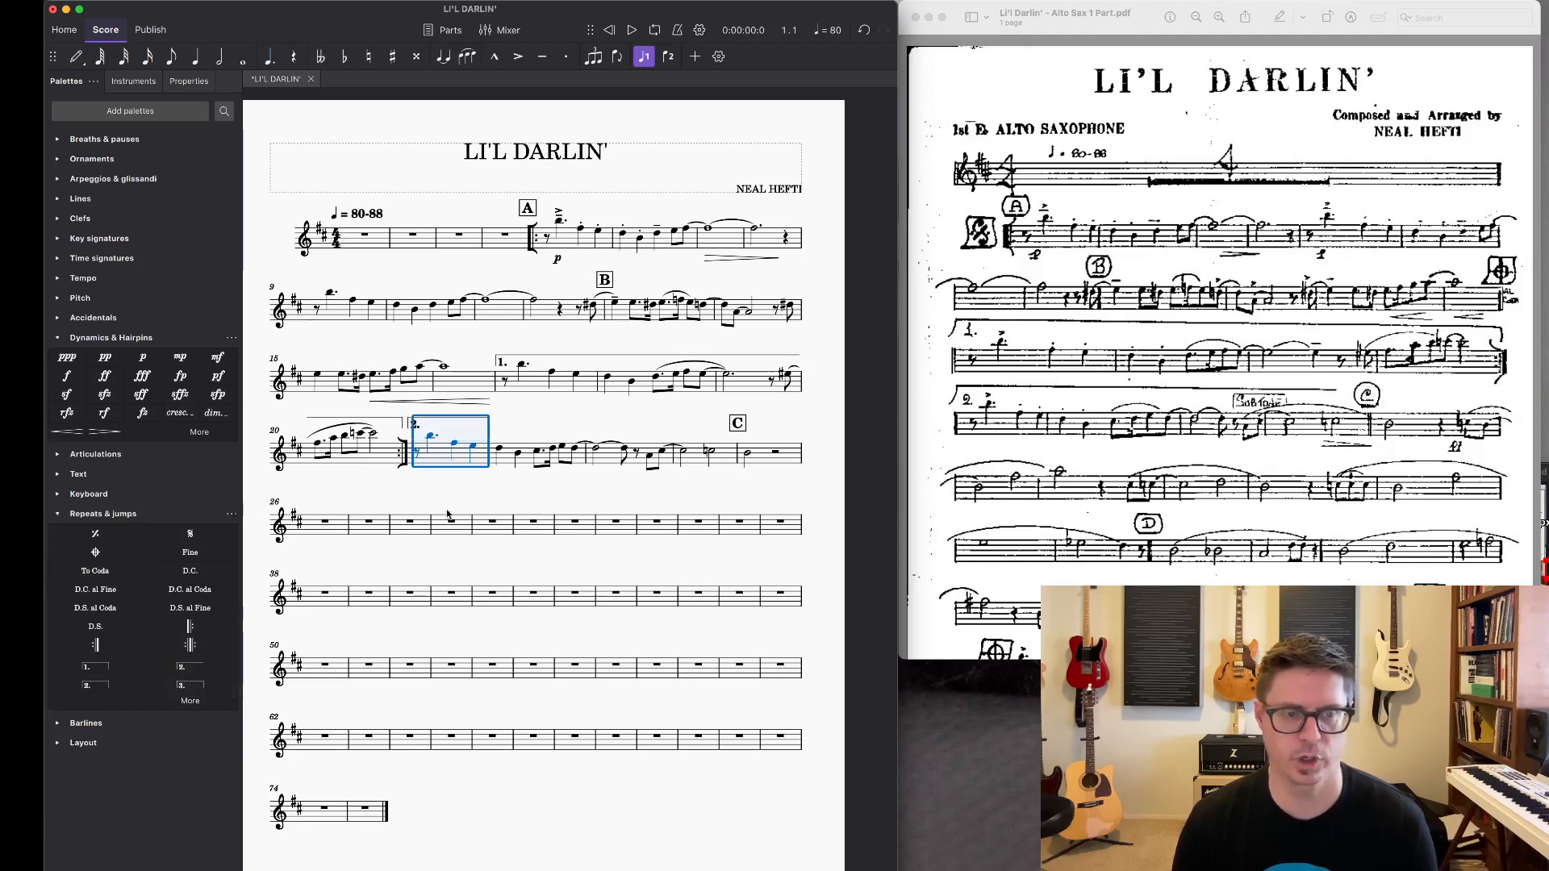
key(Escape)
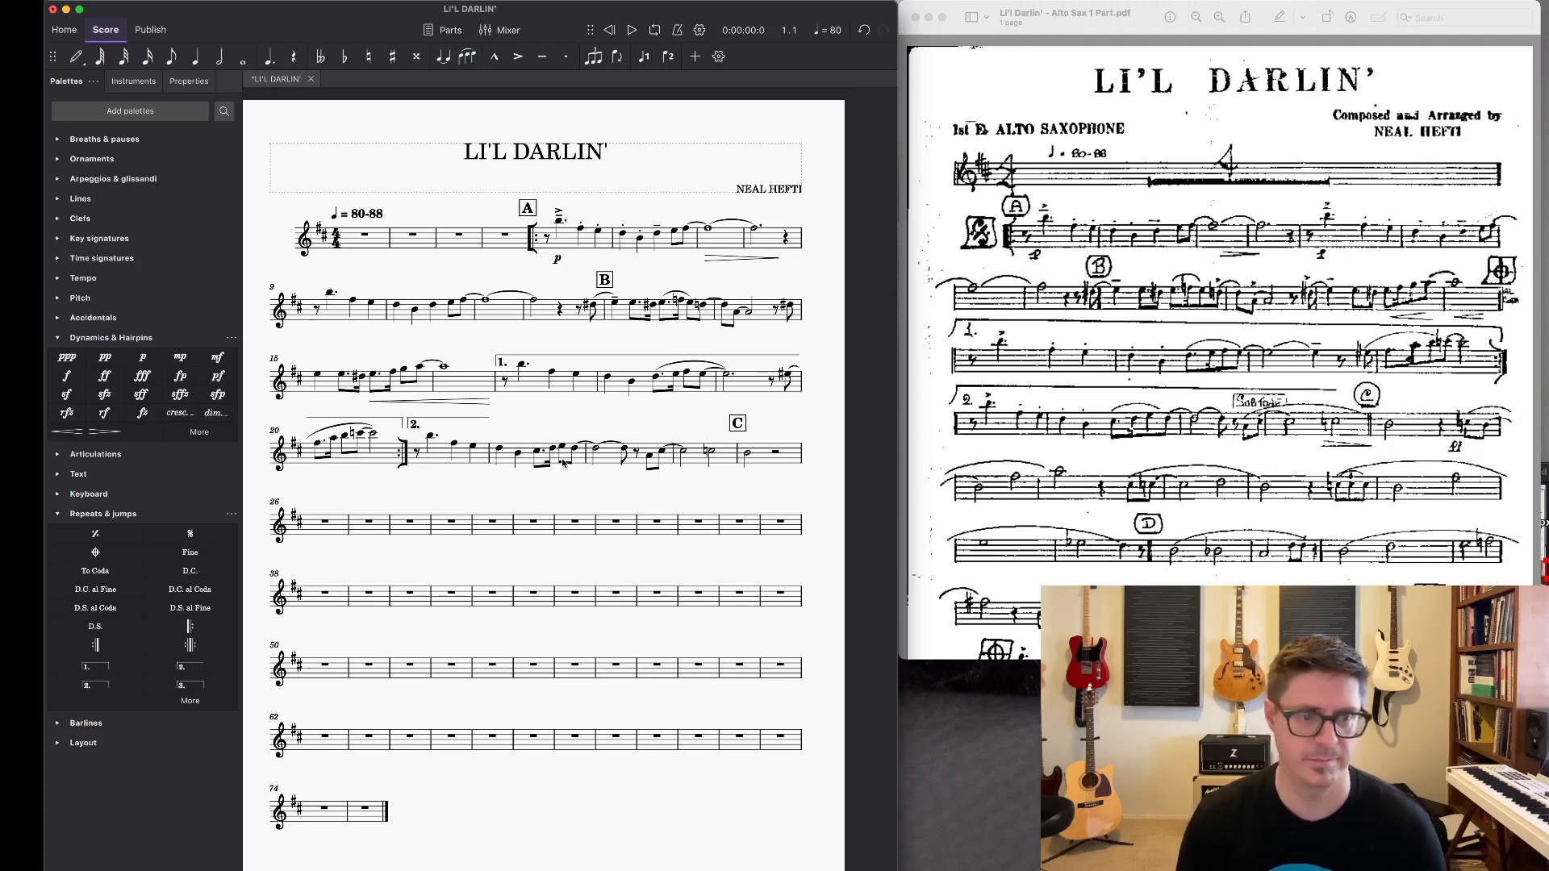
click(701, 456)
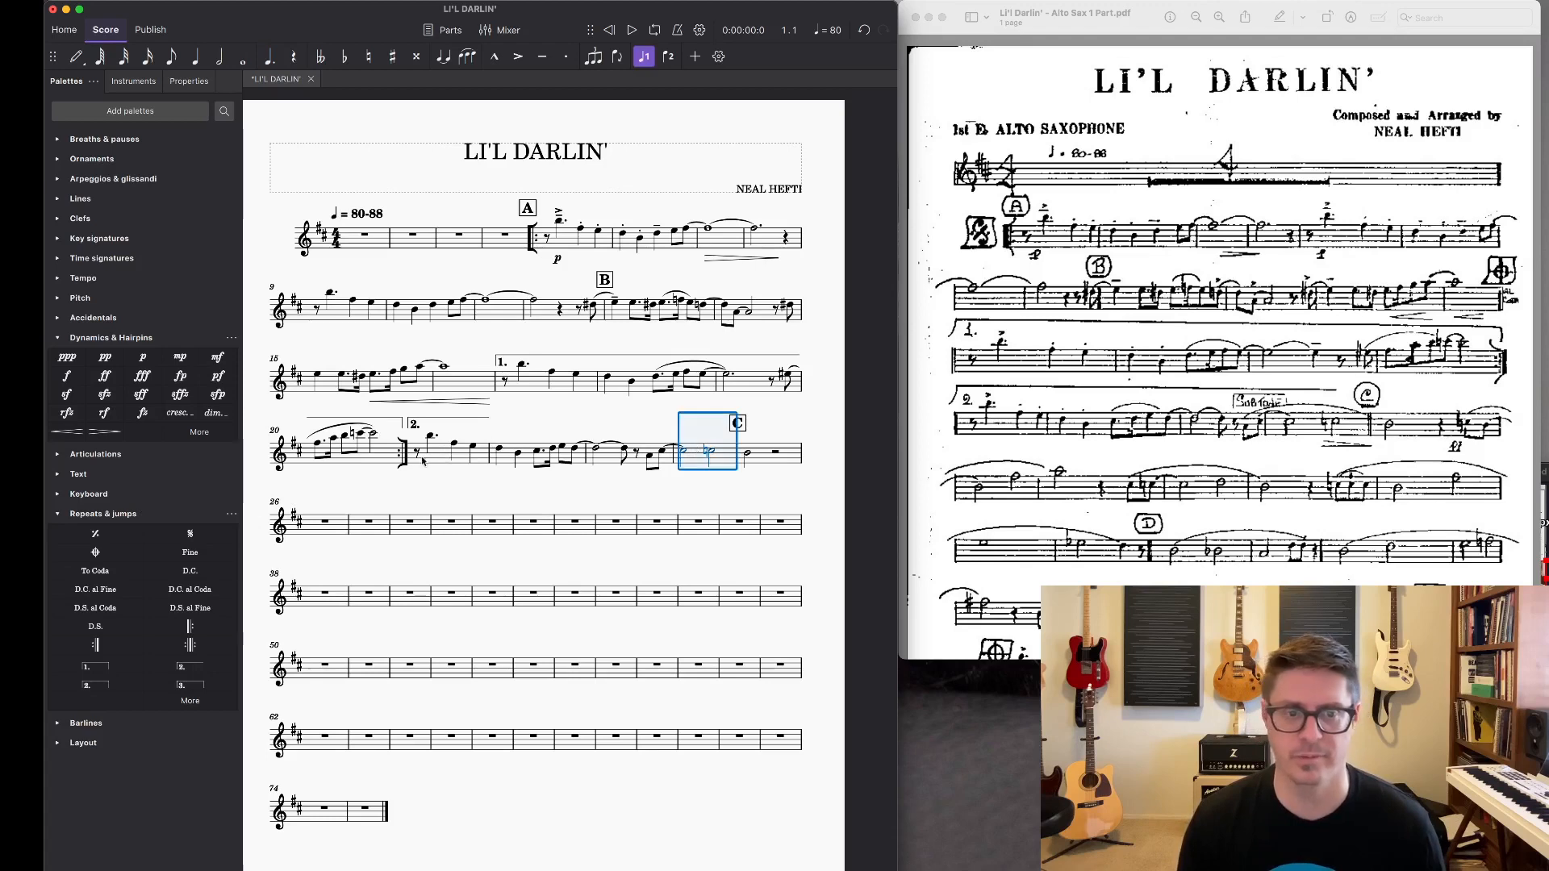
shift+click(446, 462)
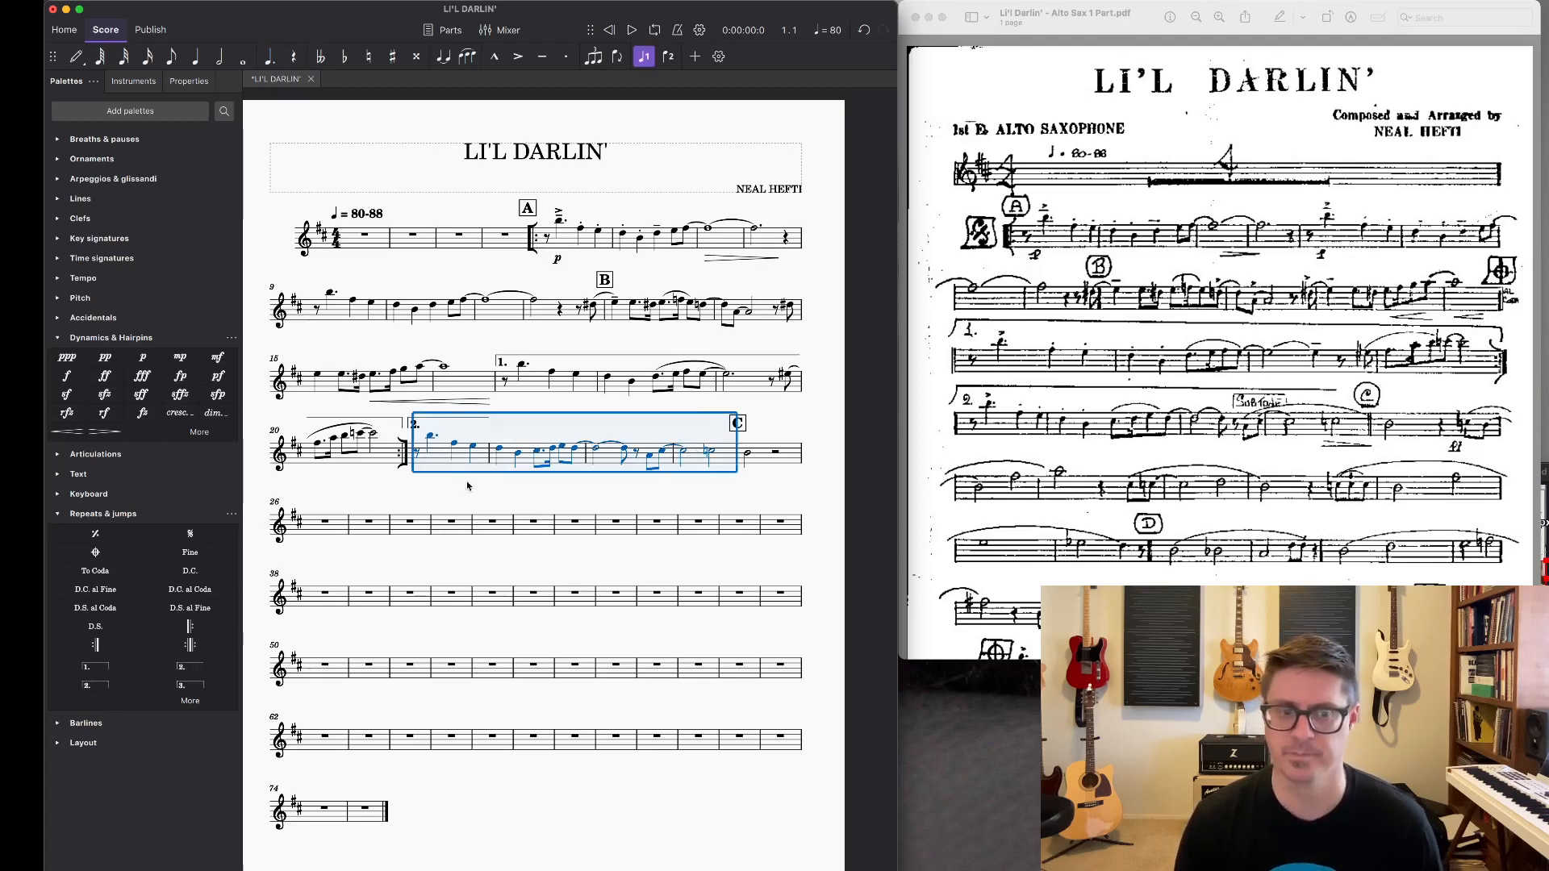
key(Escape)
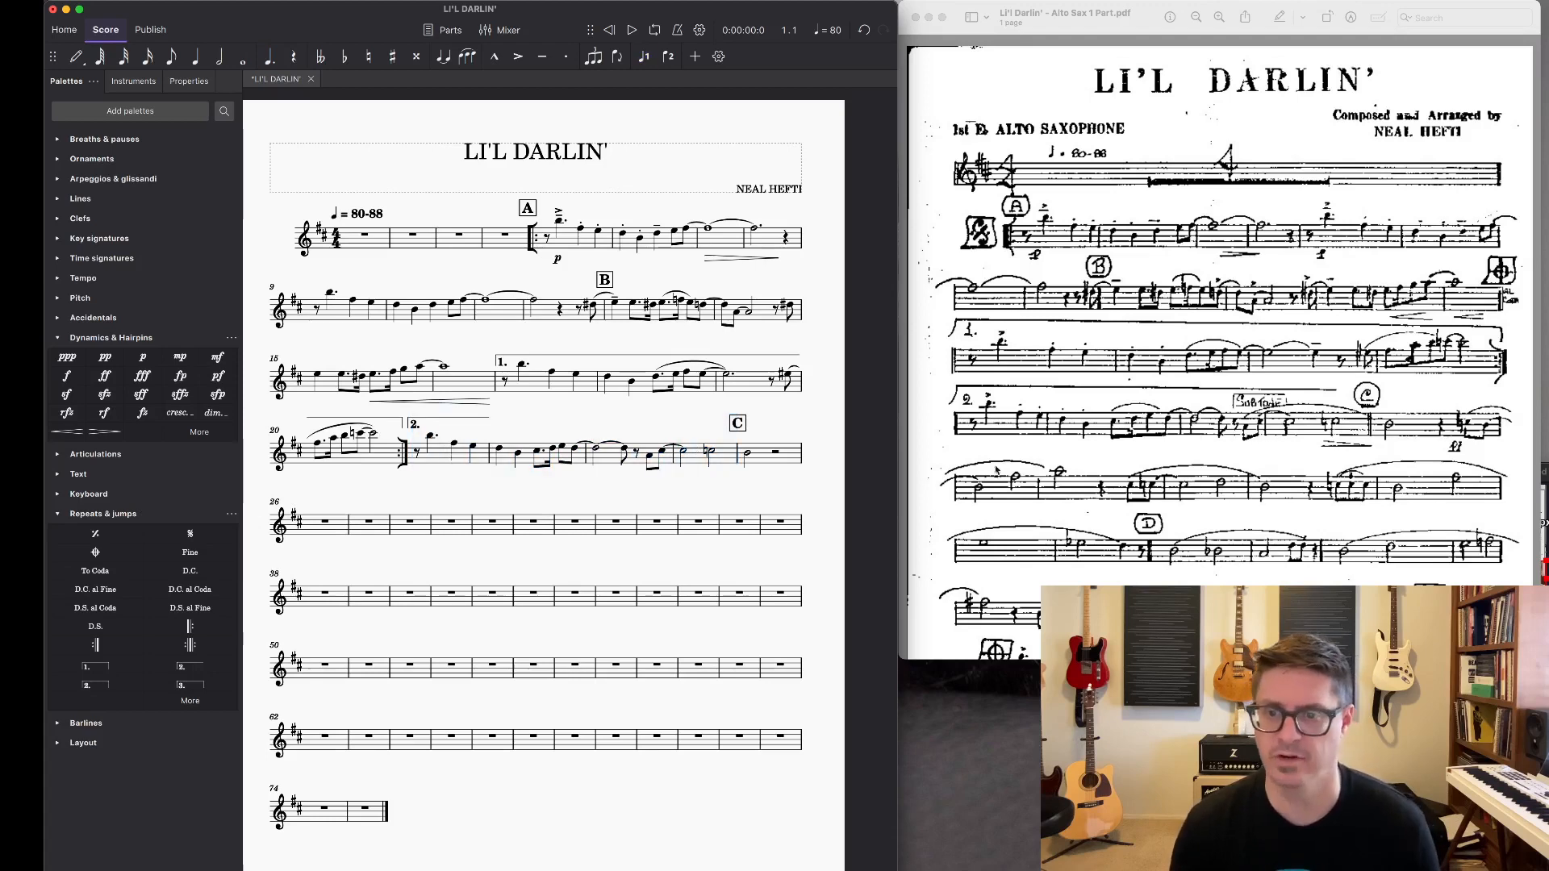
Step: Slur from the eighth note after the rest in measure 23 to the first note of measure 25 at rehearsal mark C
click(650, 457)
shift+click(747, 456)
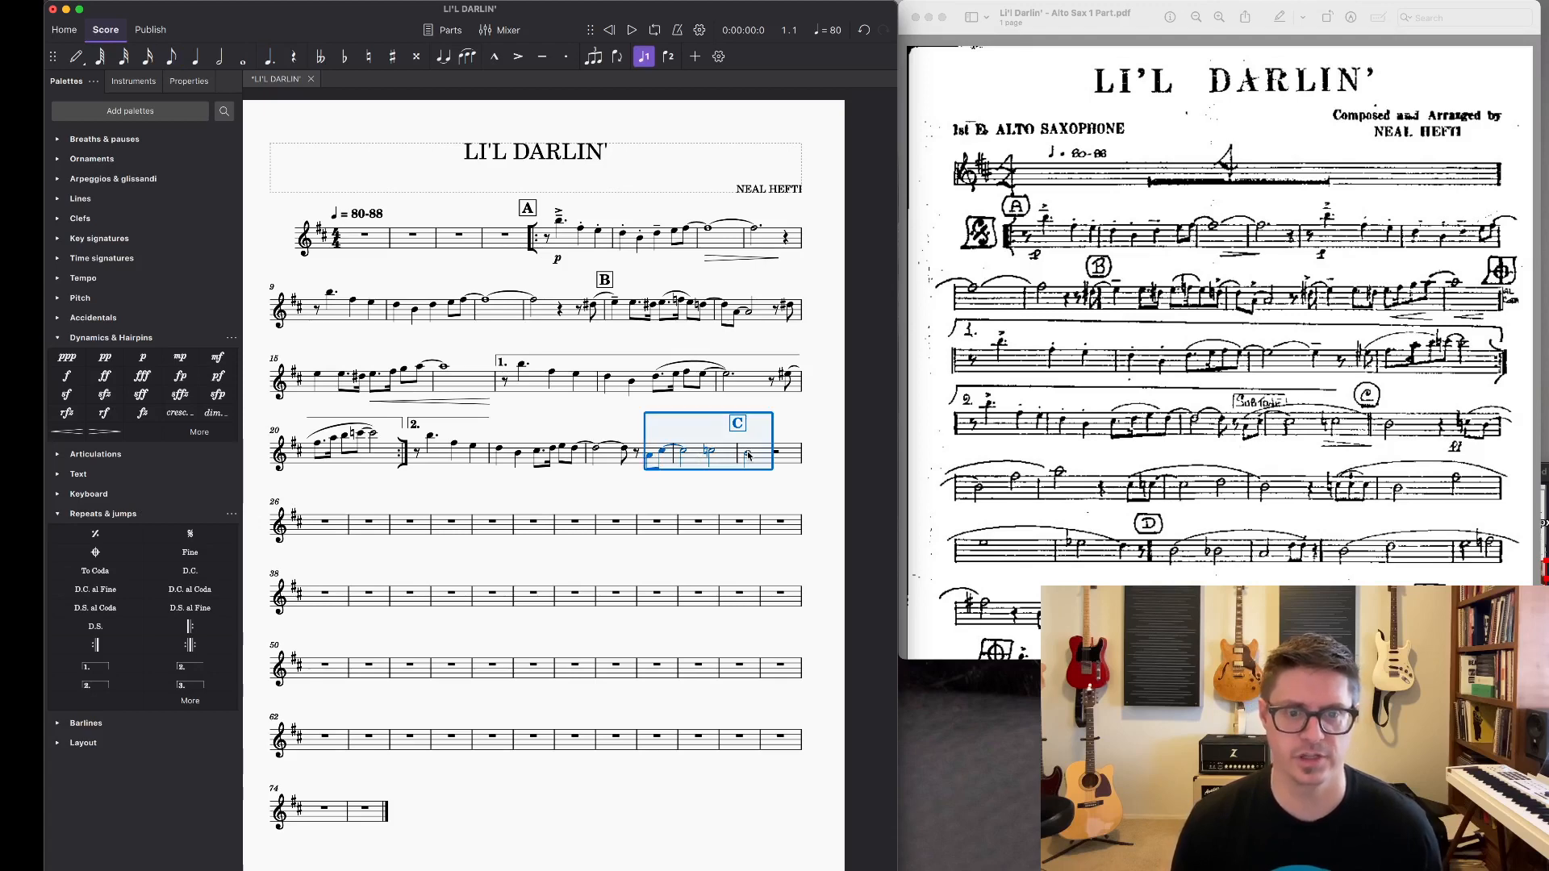
key(Escape)
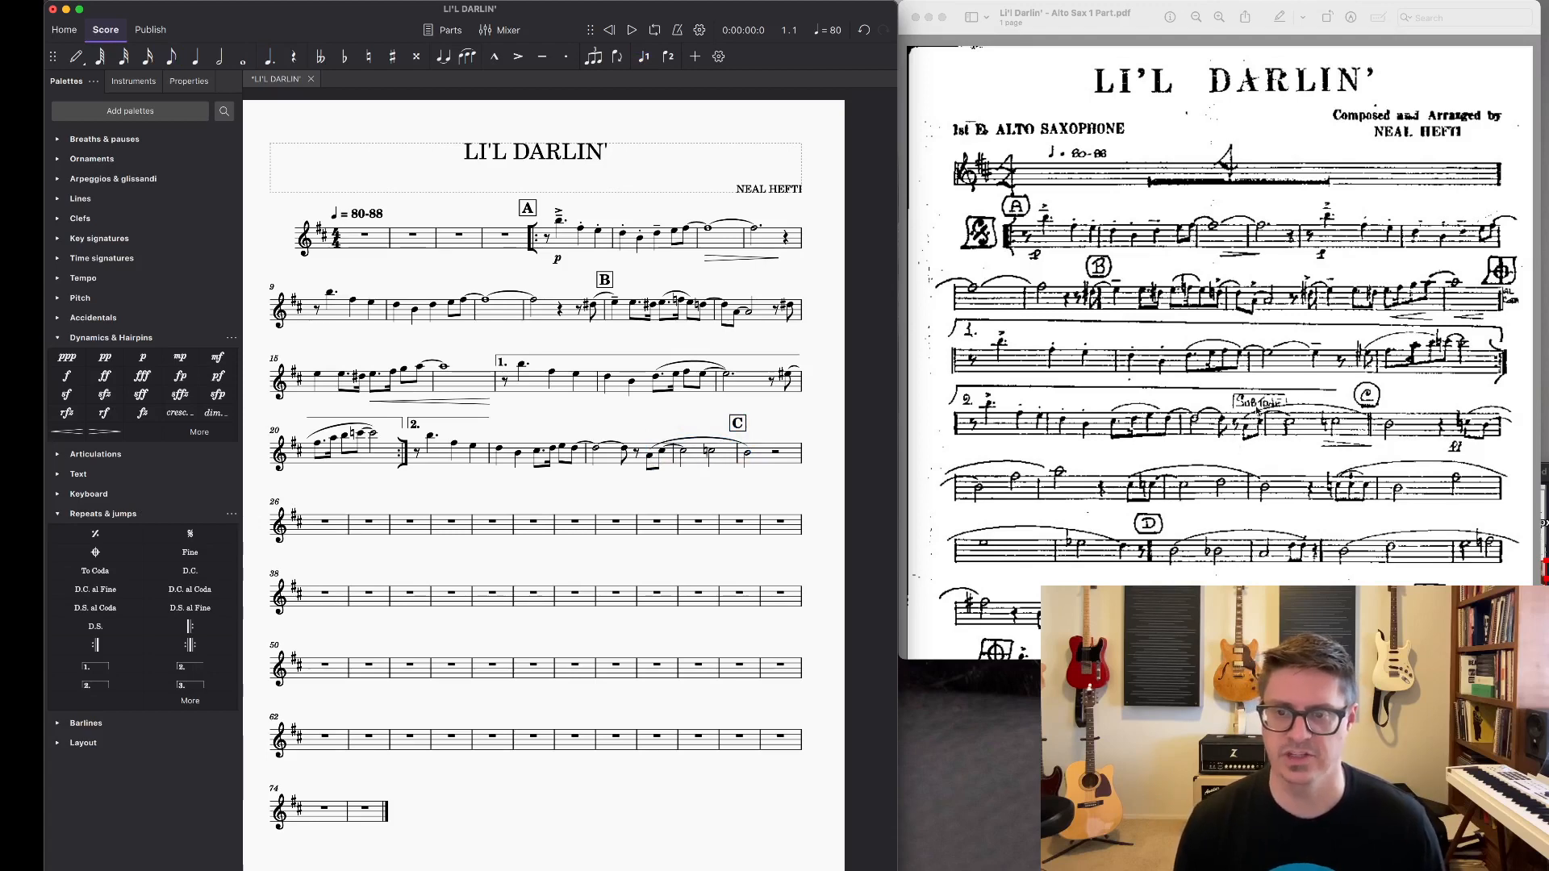
Step: Add a staff text to the eighth note after the rest in measure 23
click(650, 460)
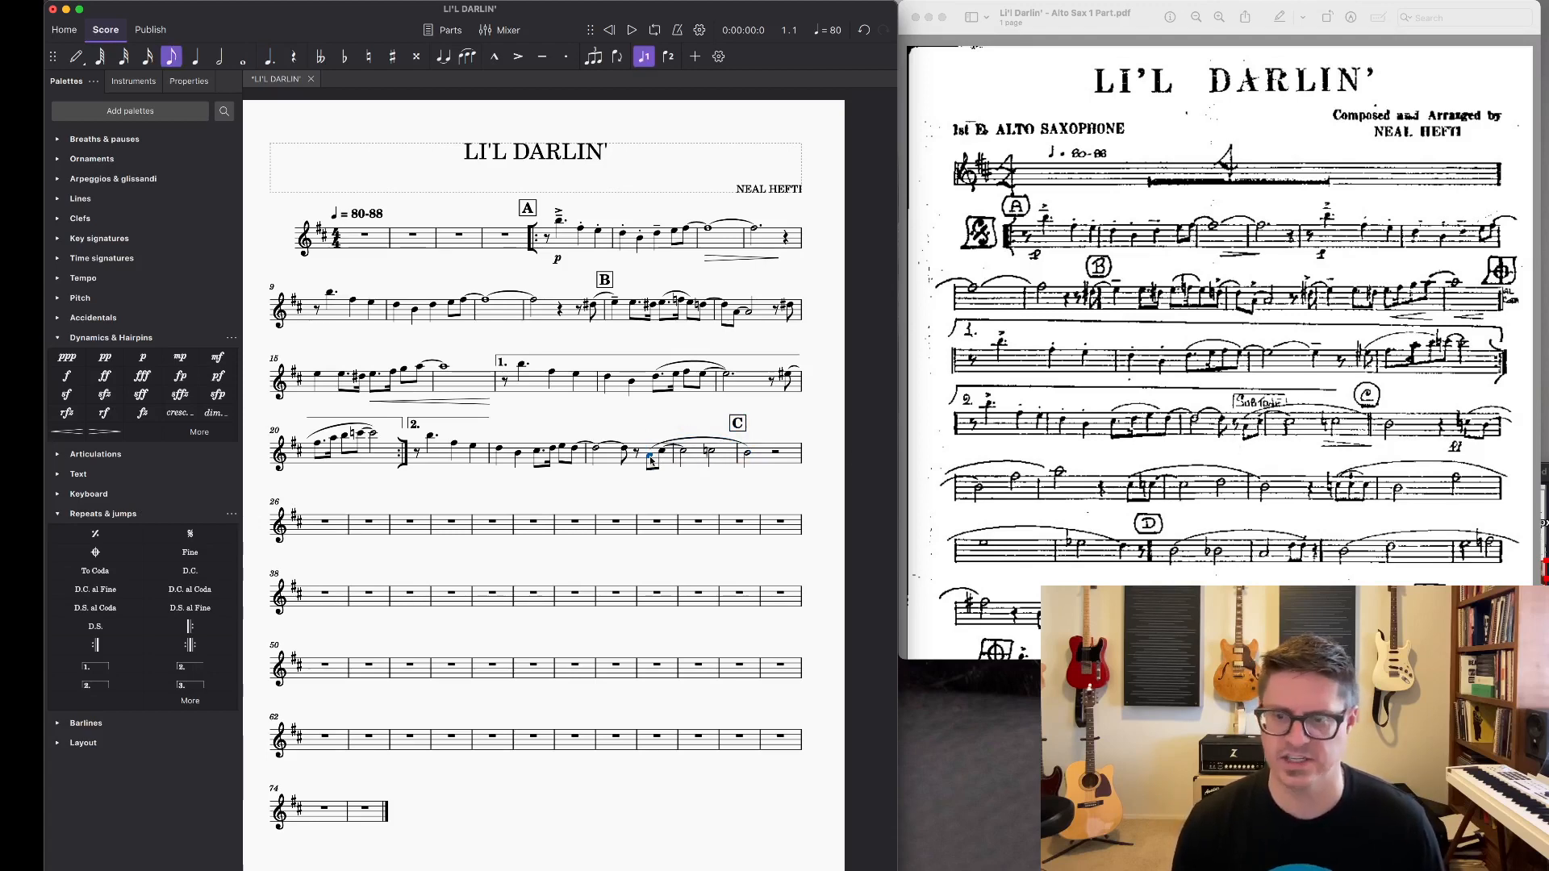
click(650, 495)
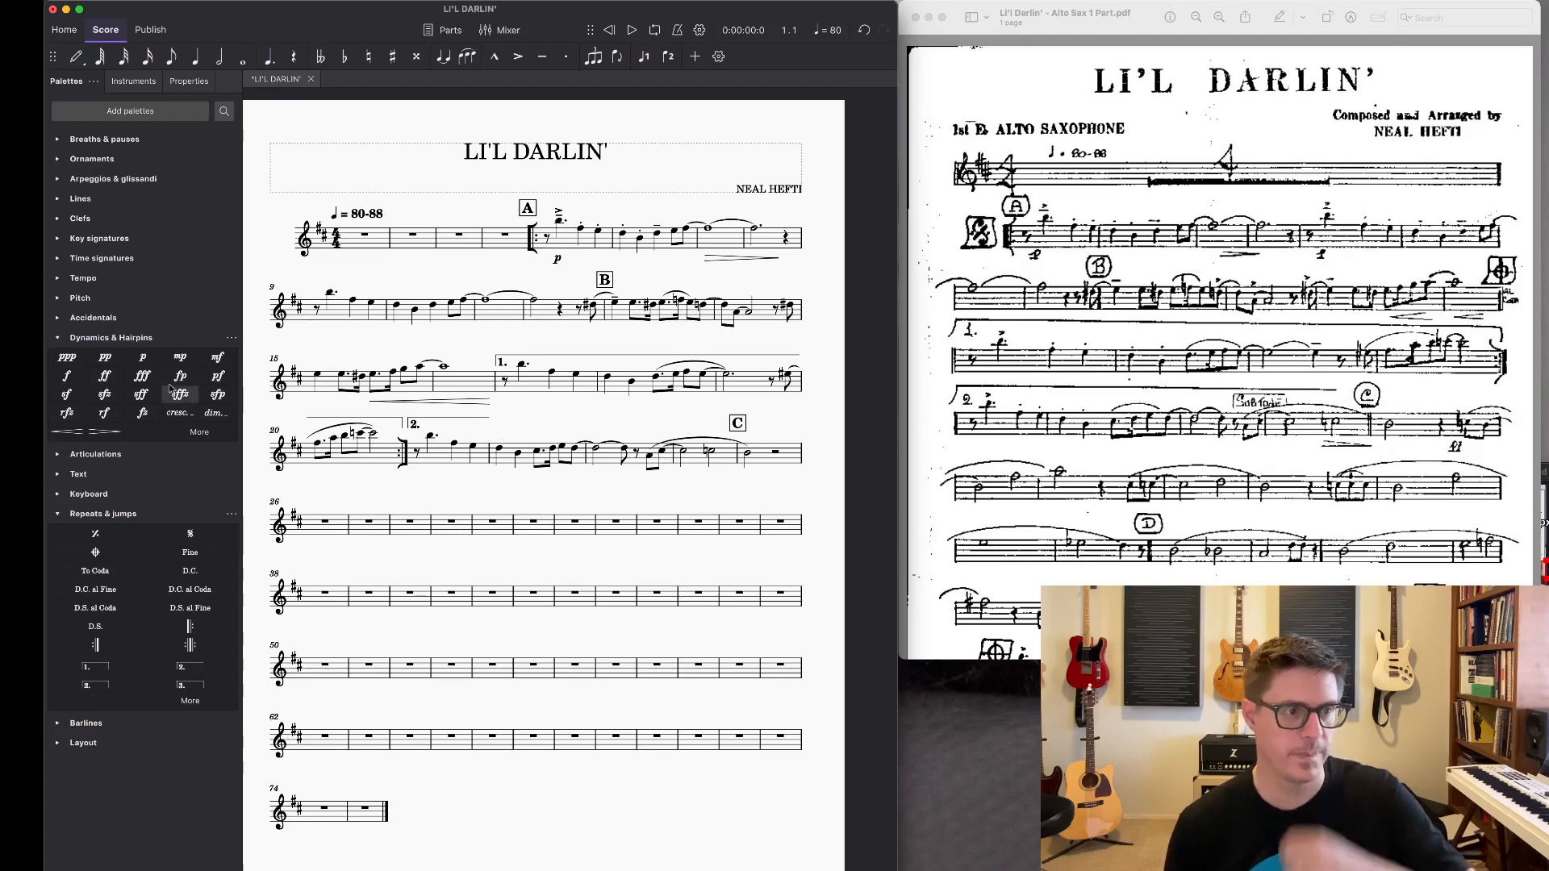
click(66, 339)
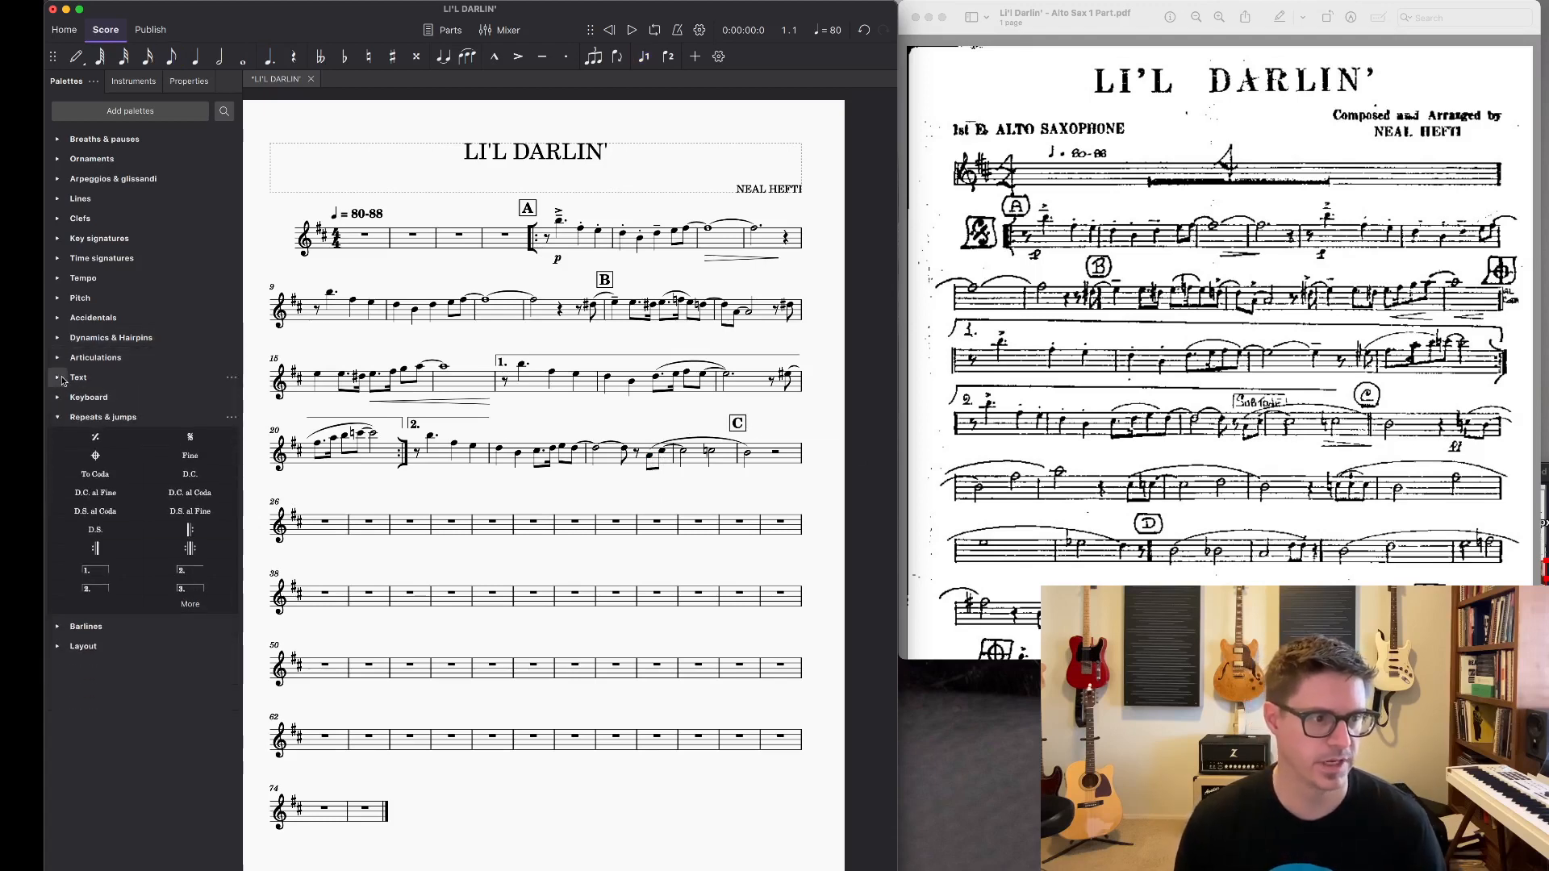
click(59, 378)
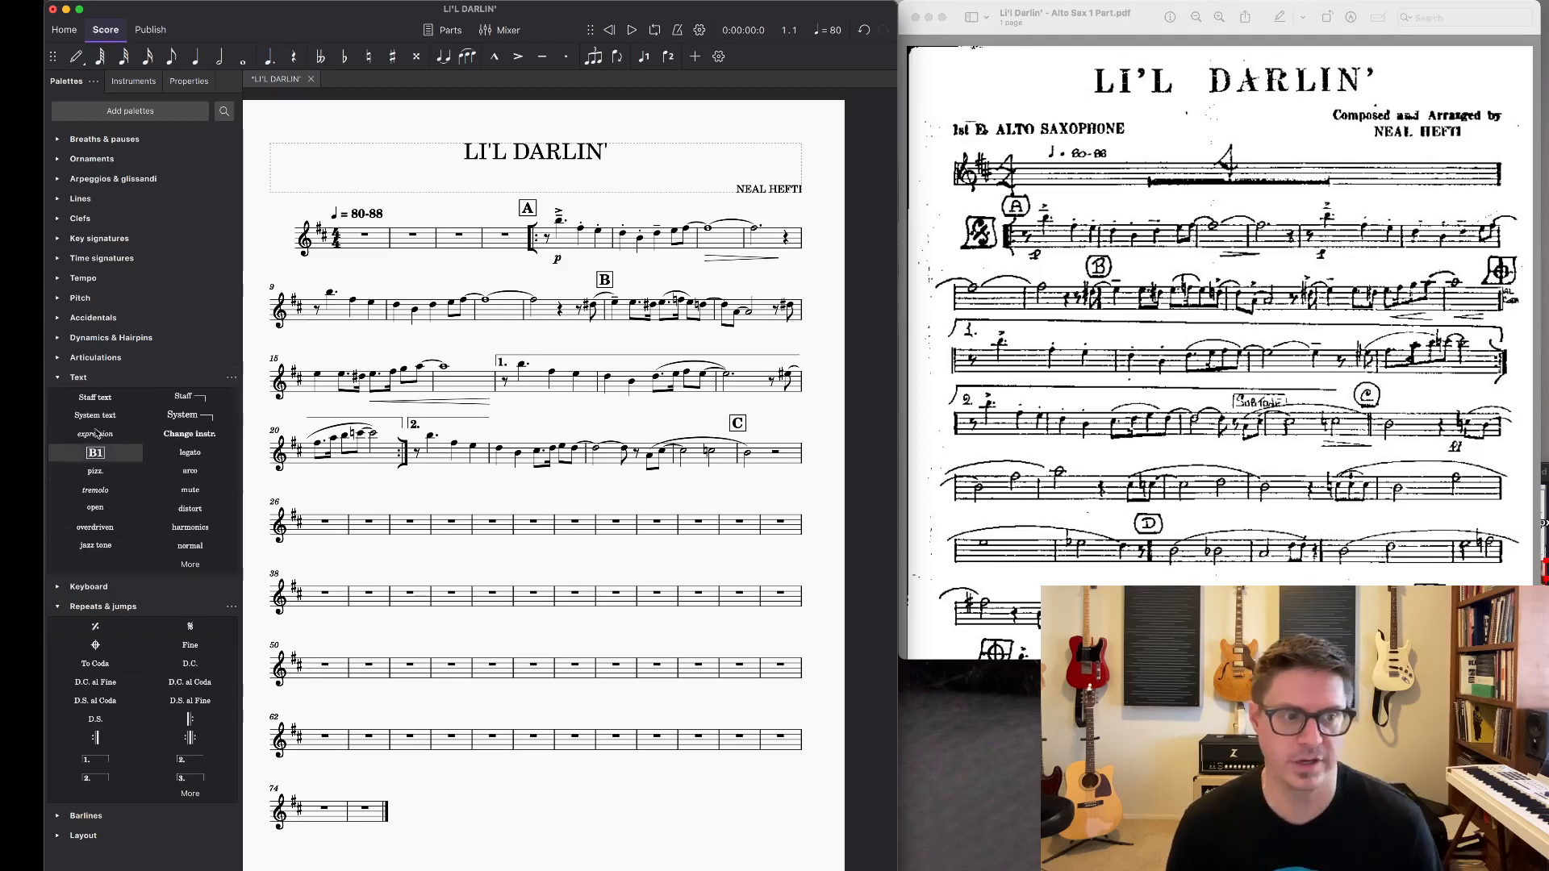
click(95, 397)
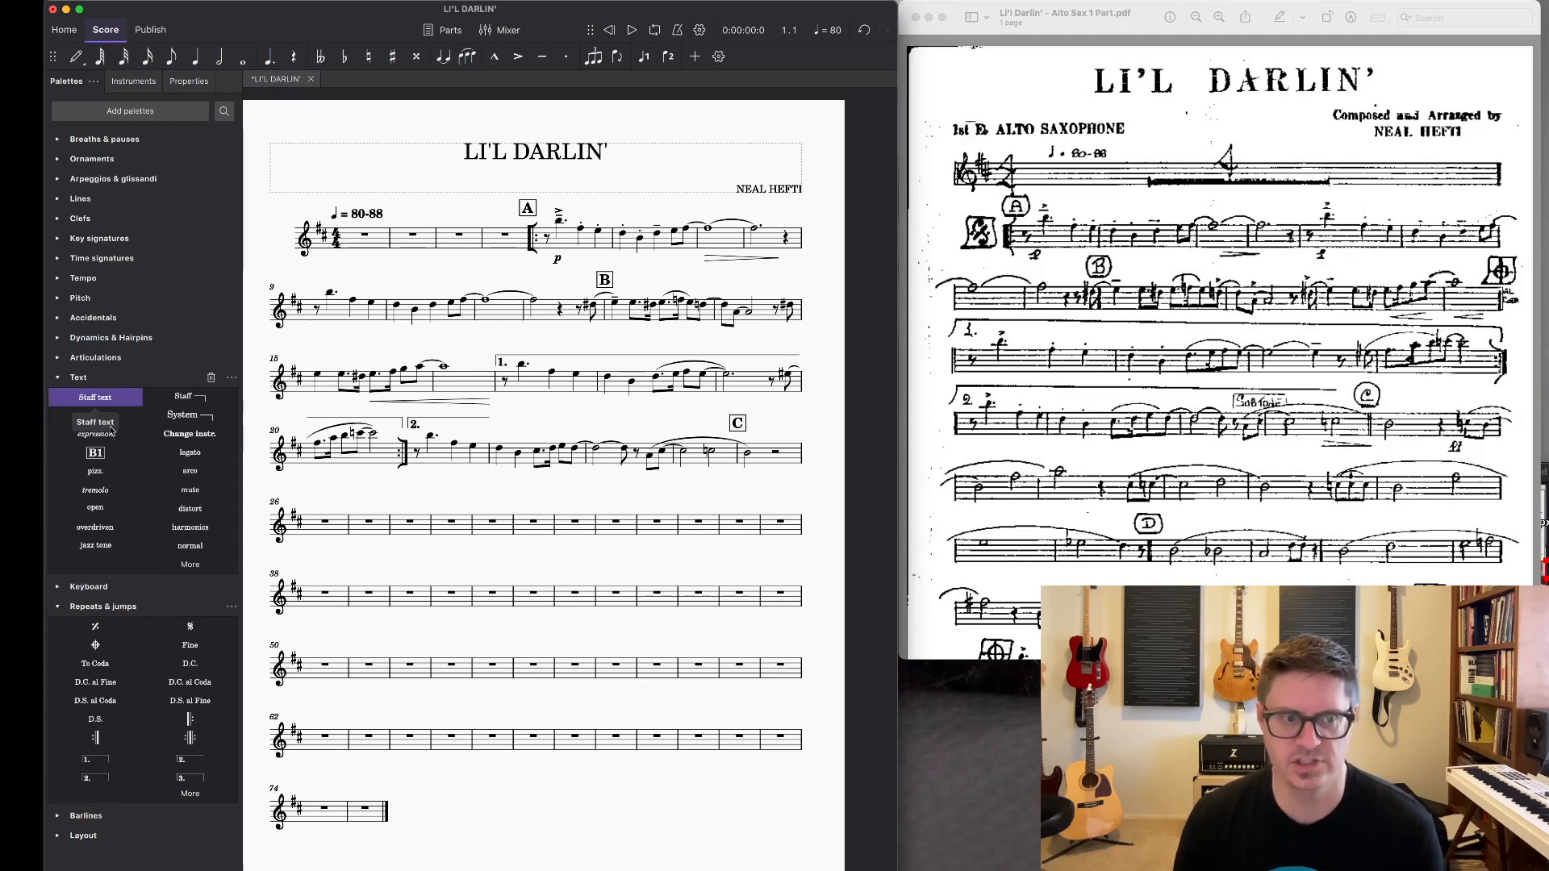
click(650, 458)
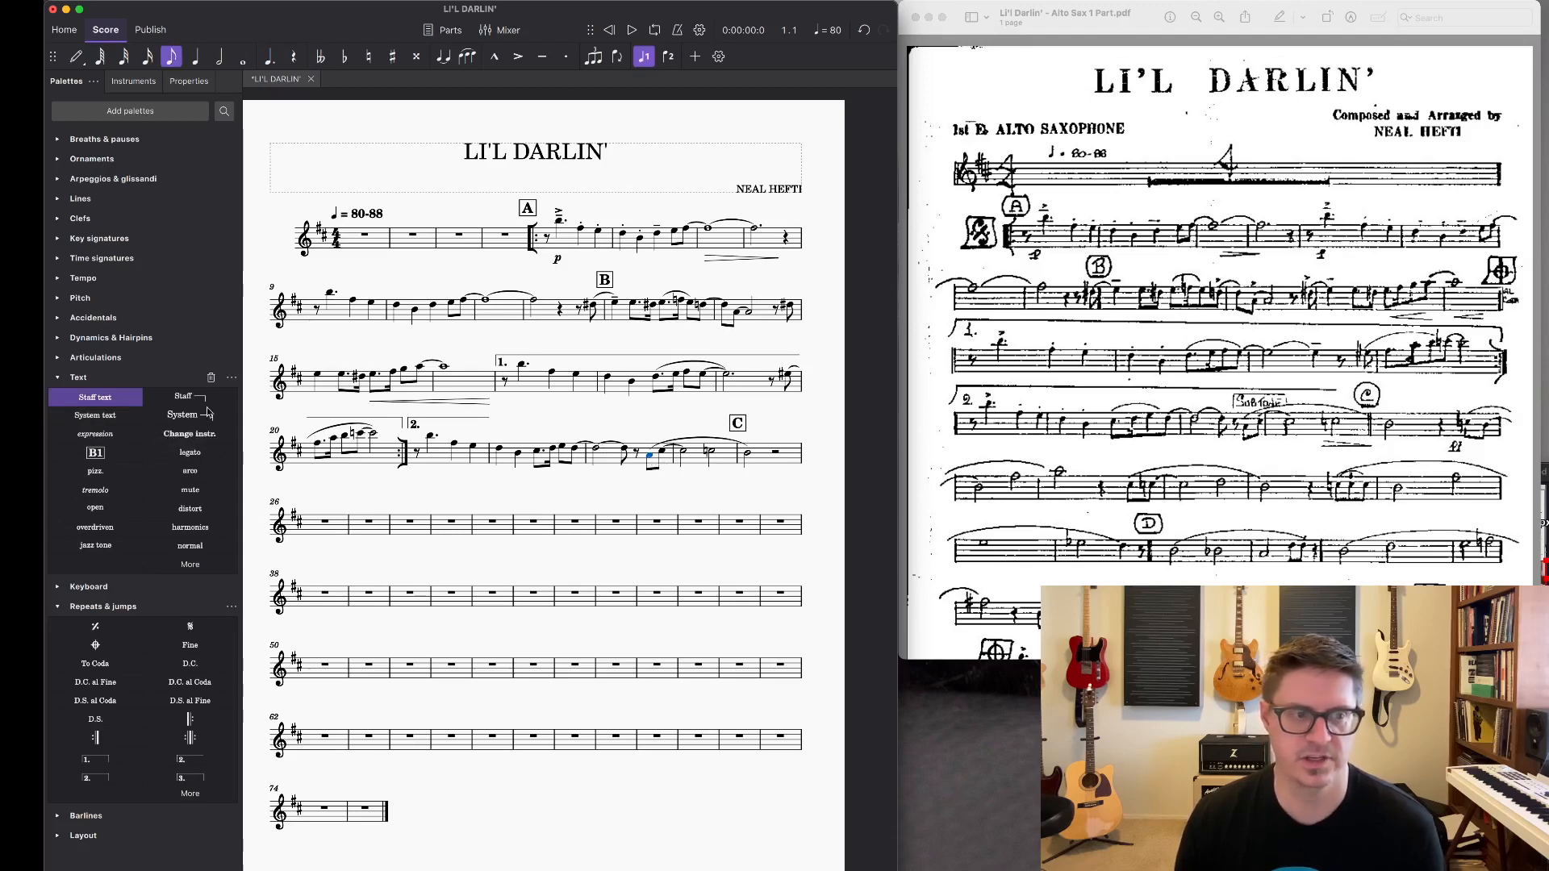
click(95, 397)
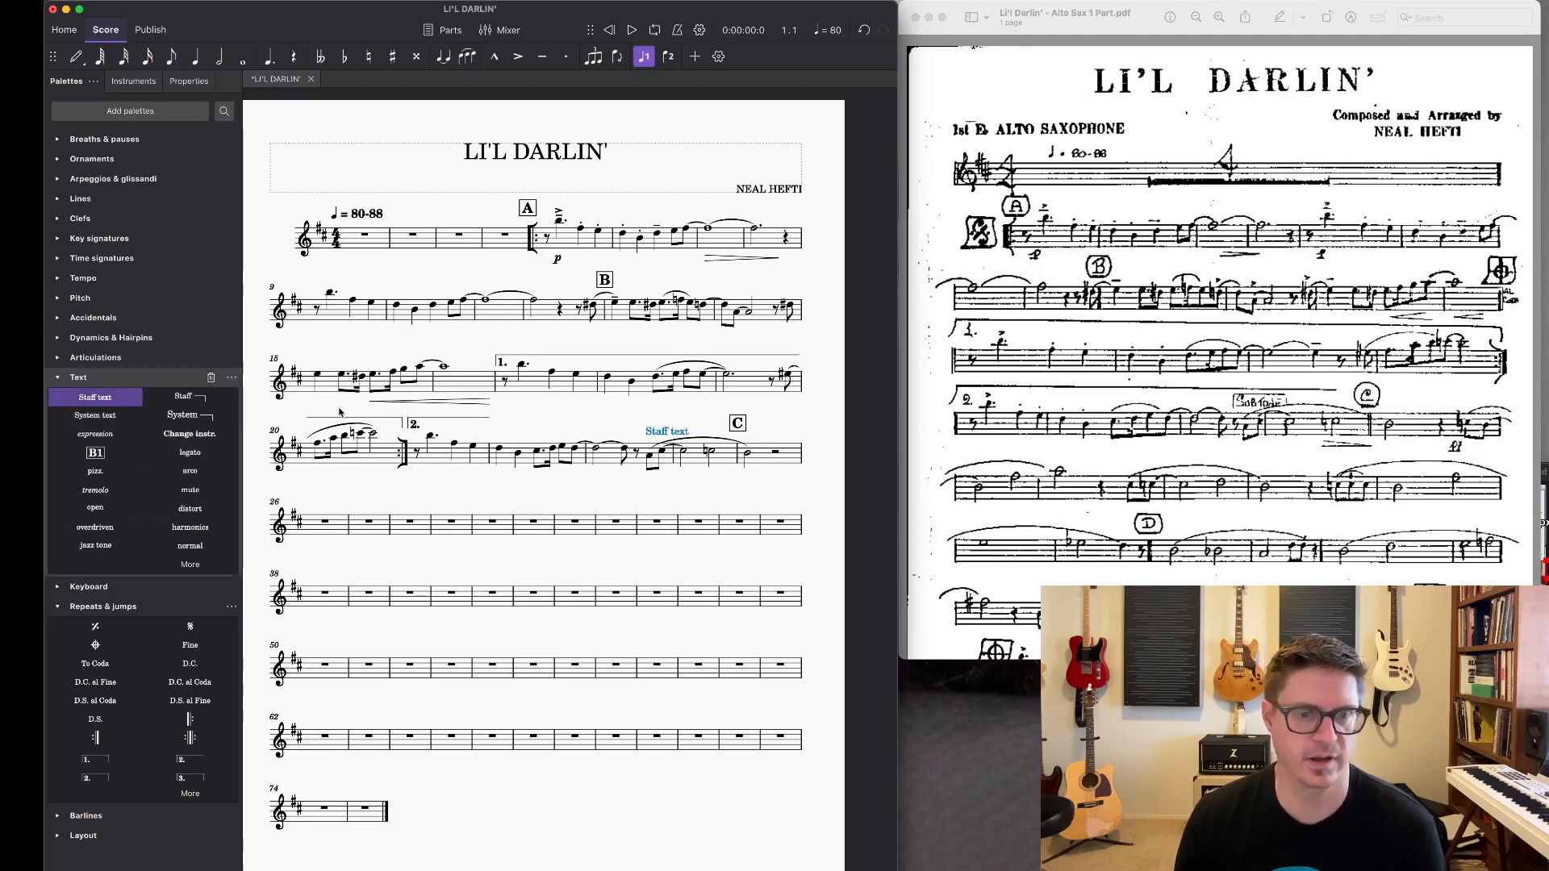
Step: Replace the placeholder wording of the staff text in measure 23 with "subtone"
double_click(674, 434)
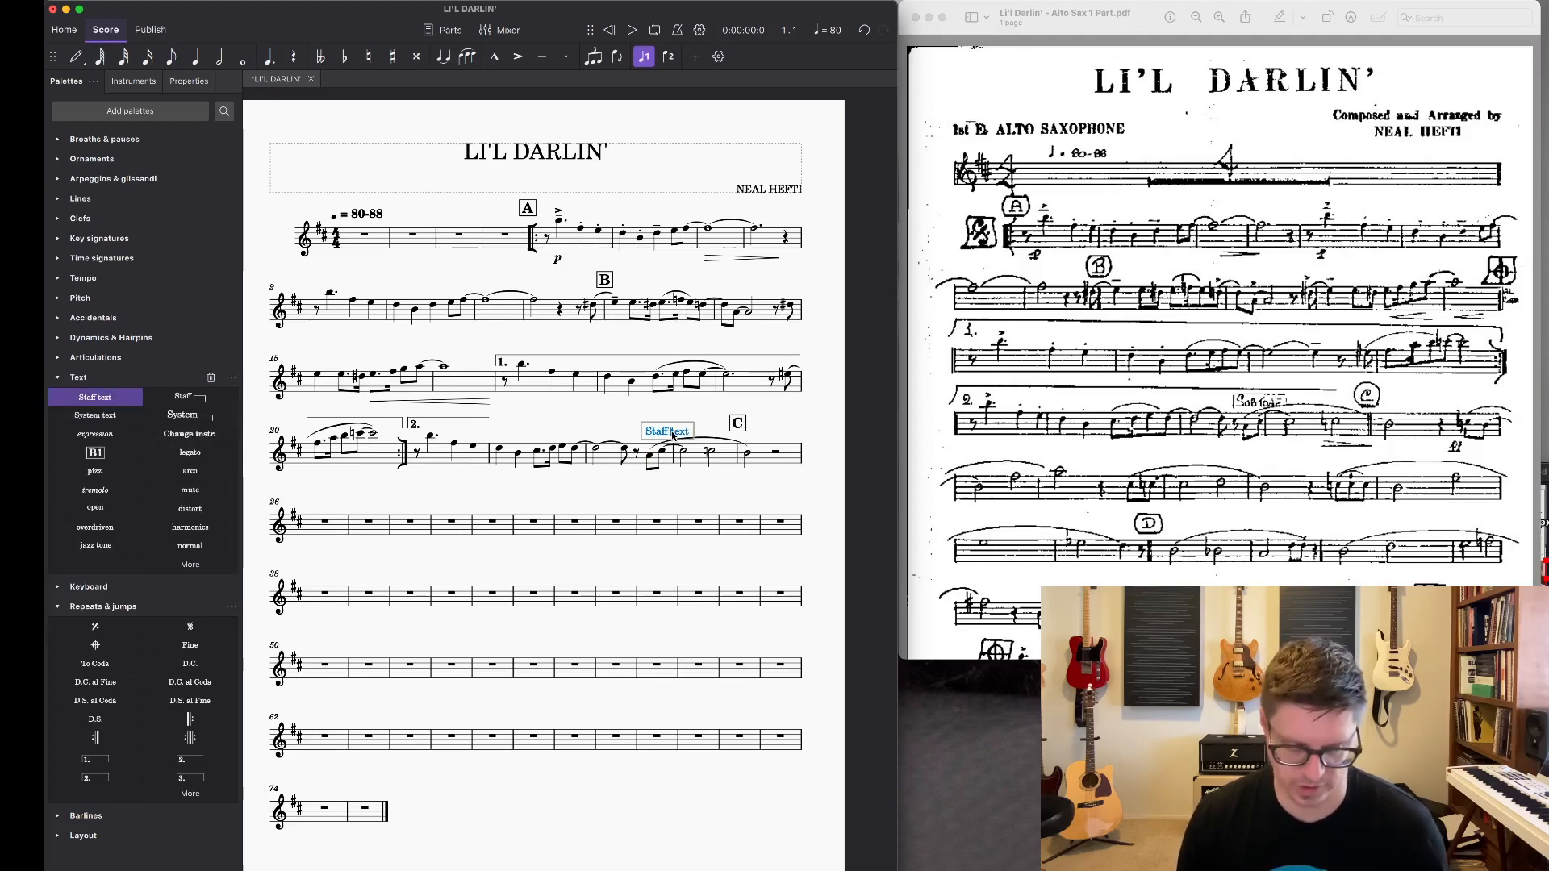
key(shift+Right)
key(shift+Right)
key(shift+Right)
key(shift+Right)
key(shift+Right)
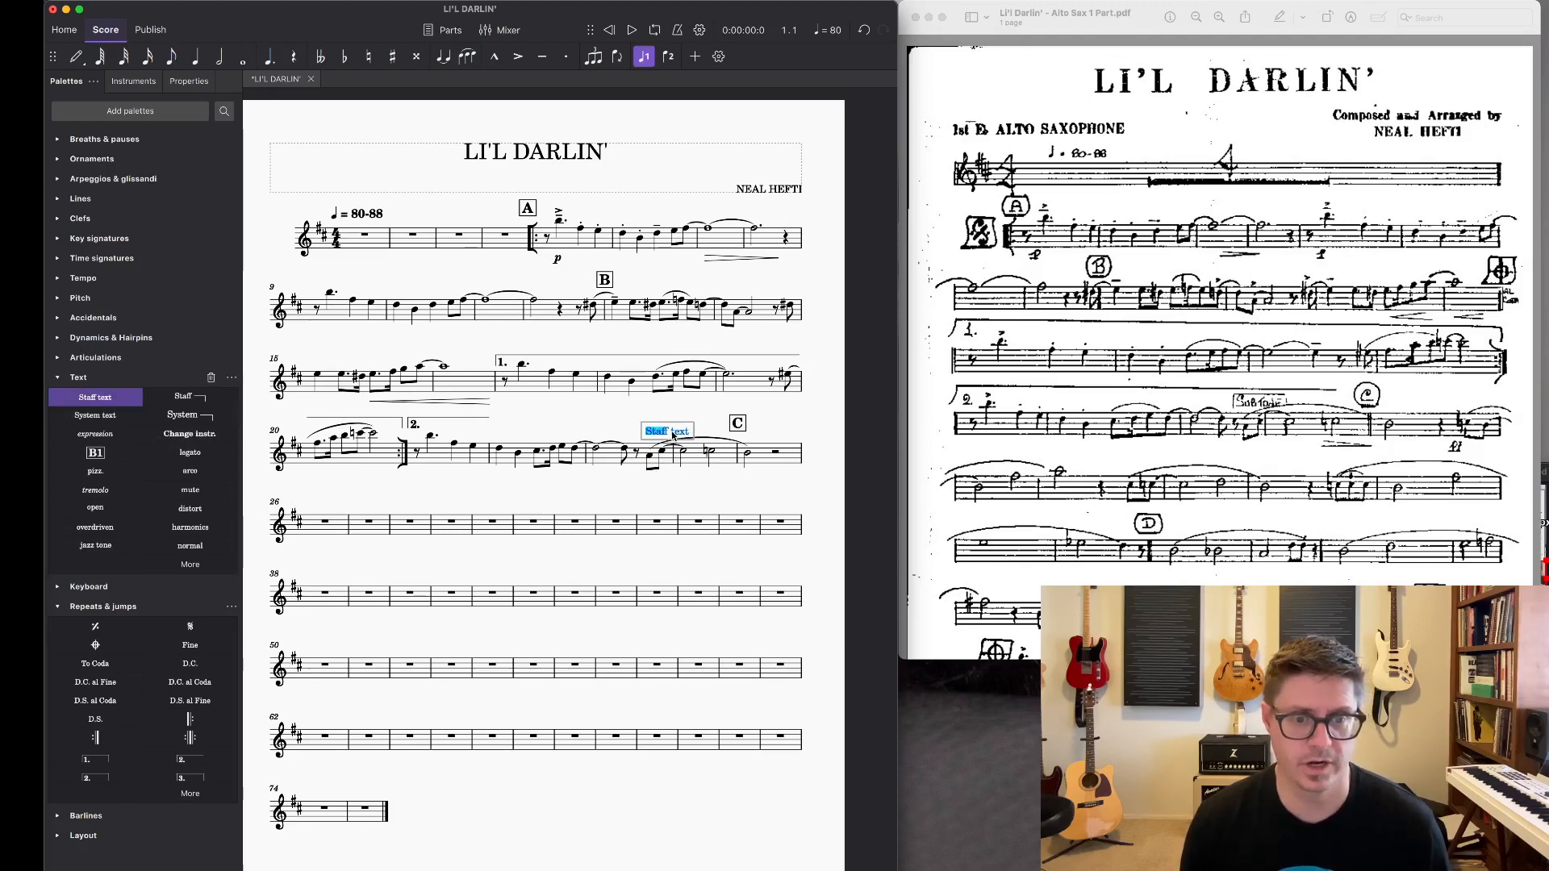
key(shift+Right)
key(shift+Right)
key(shift+Right)
key(shift+Right)
key(shift+Right)
text(subtone)
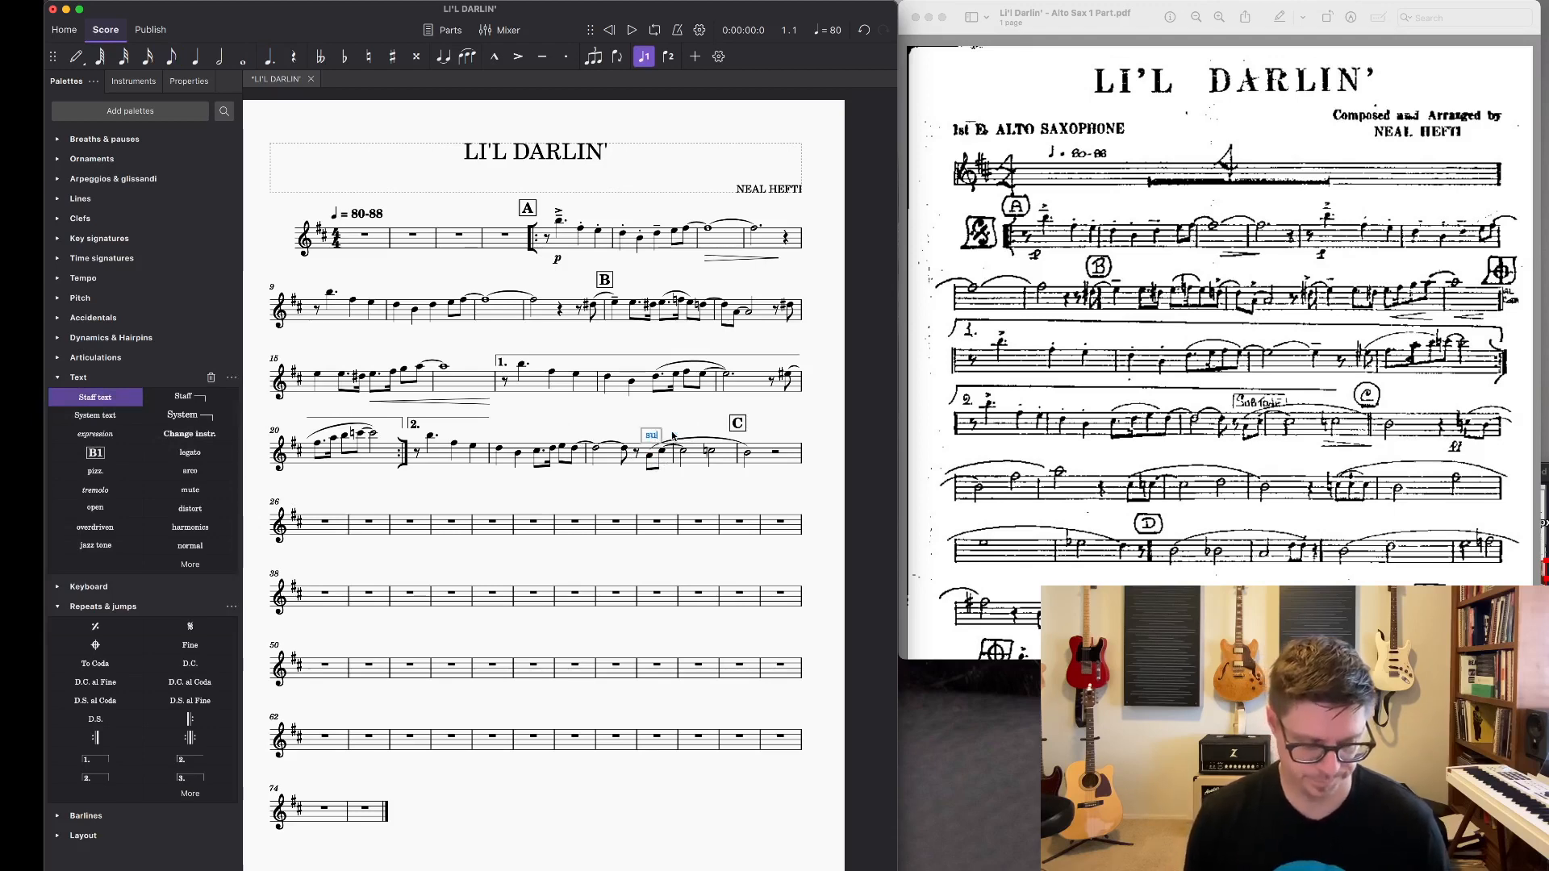
key(Escape)
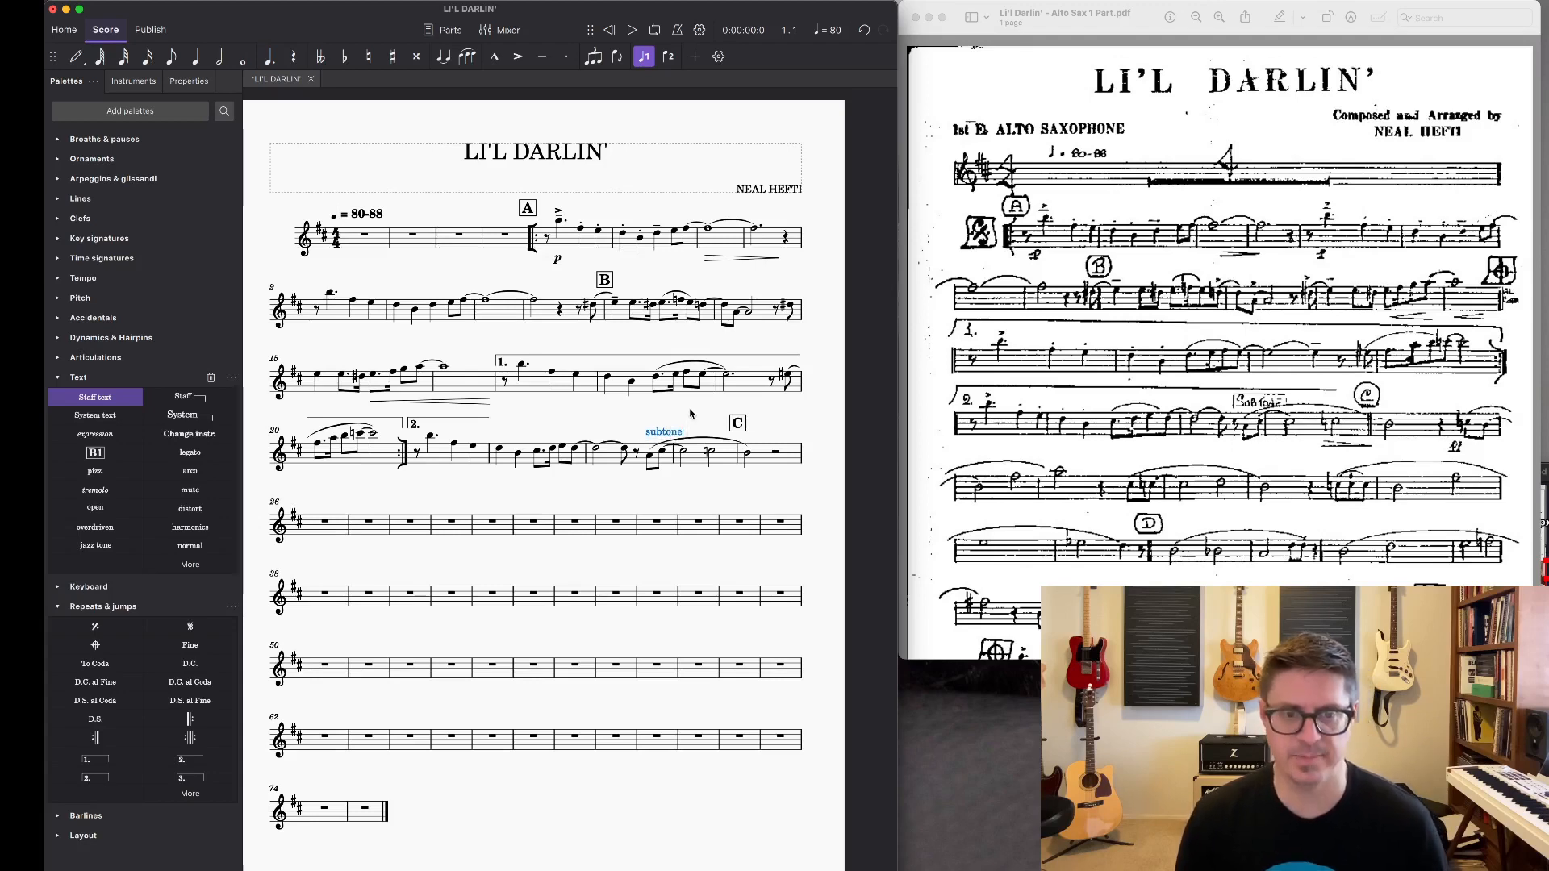
key(Escape)
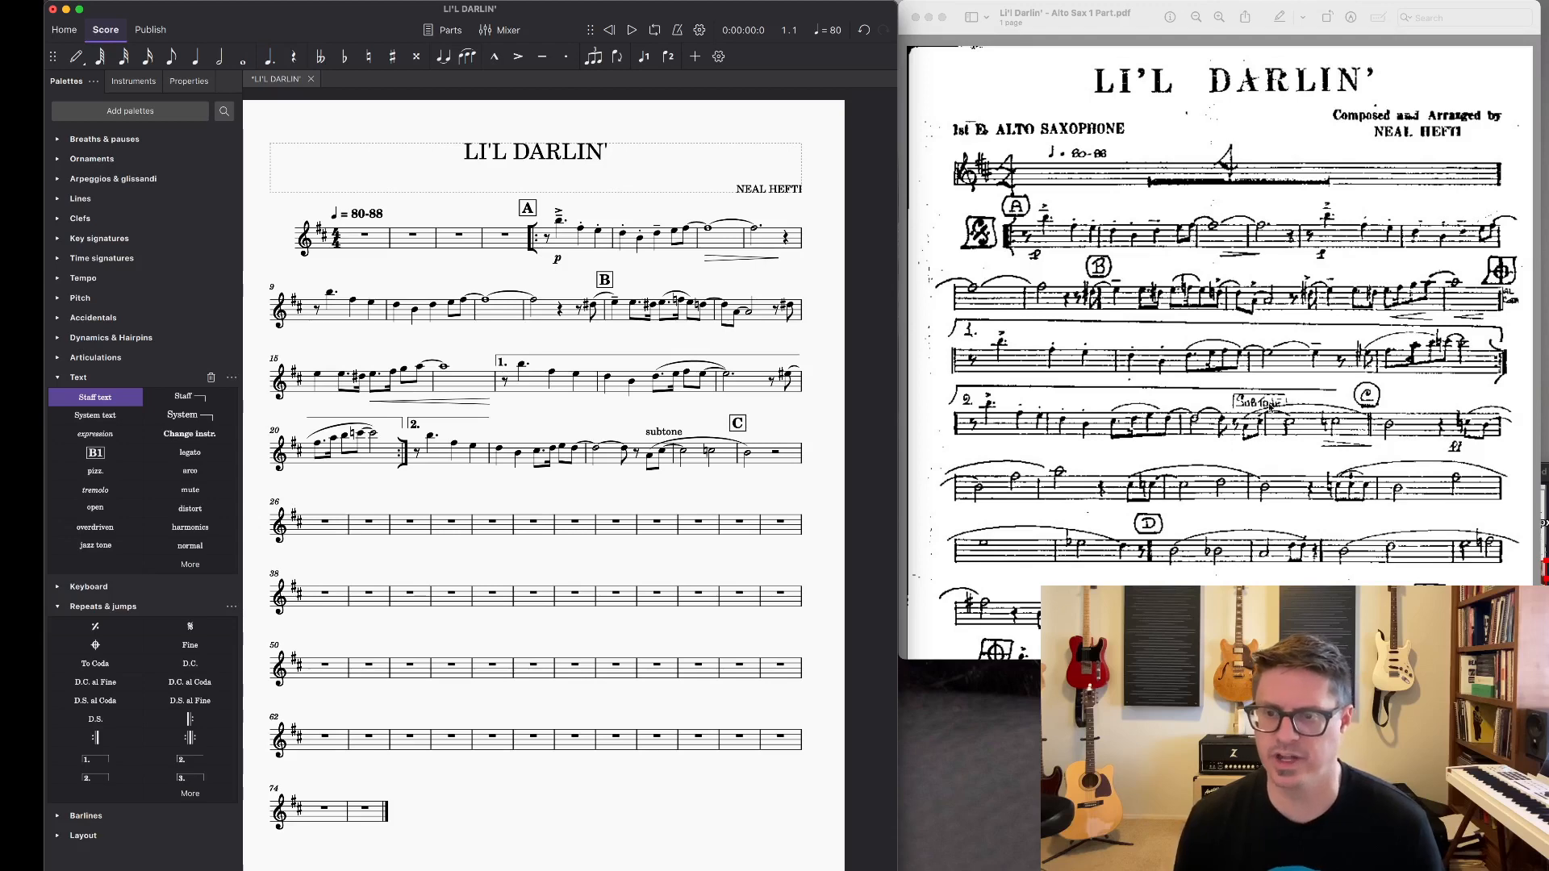
Step: Put a rectangular frame around the "subtone" staff text
click(663, 433)
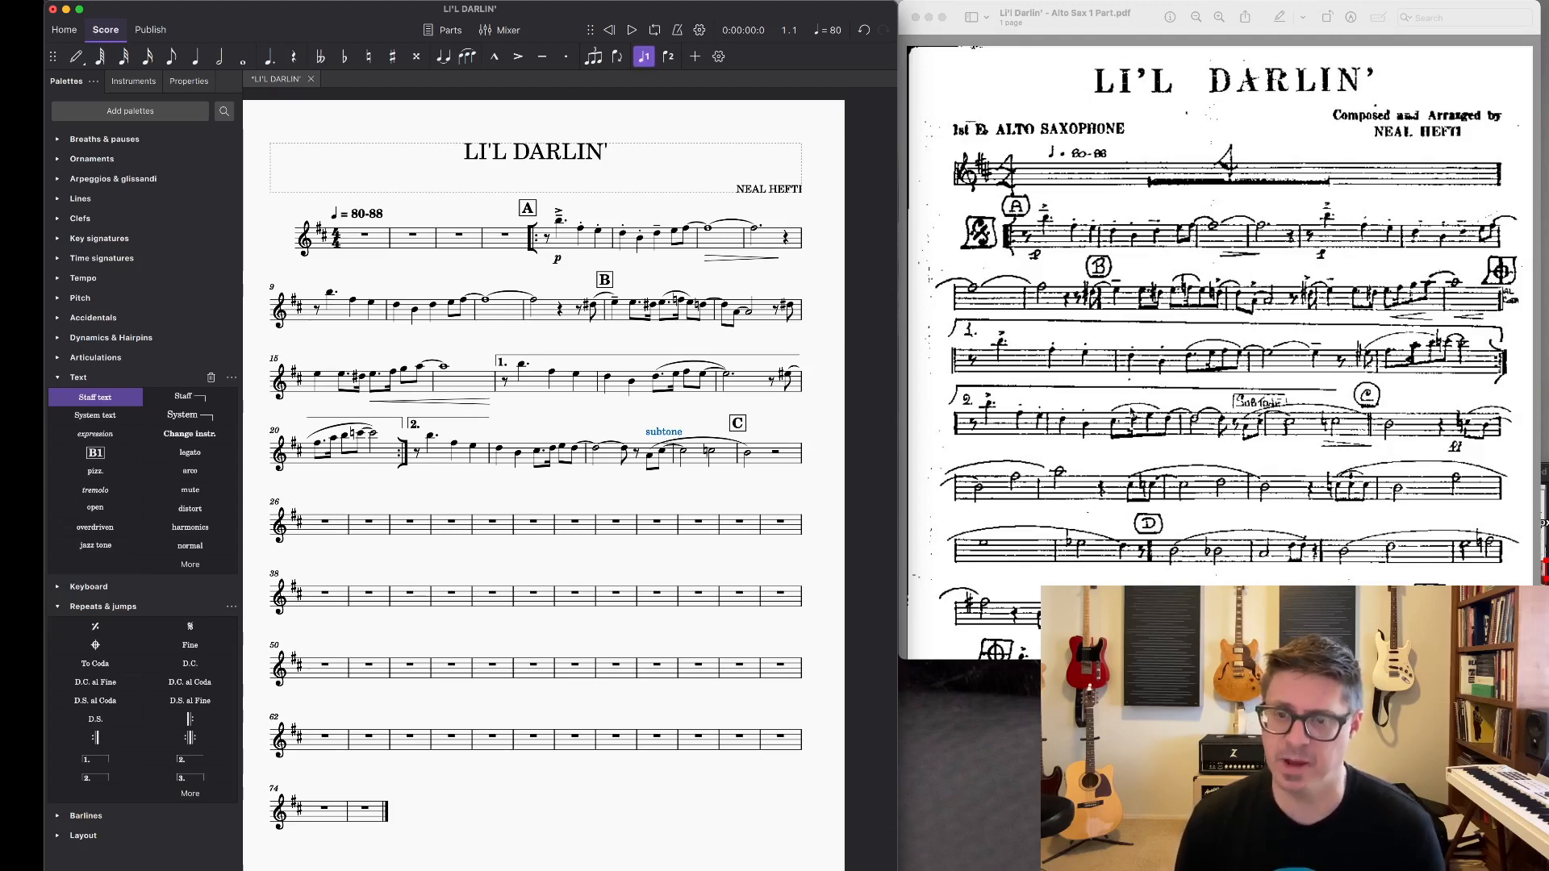
click(188, 82)
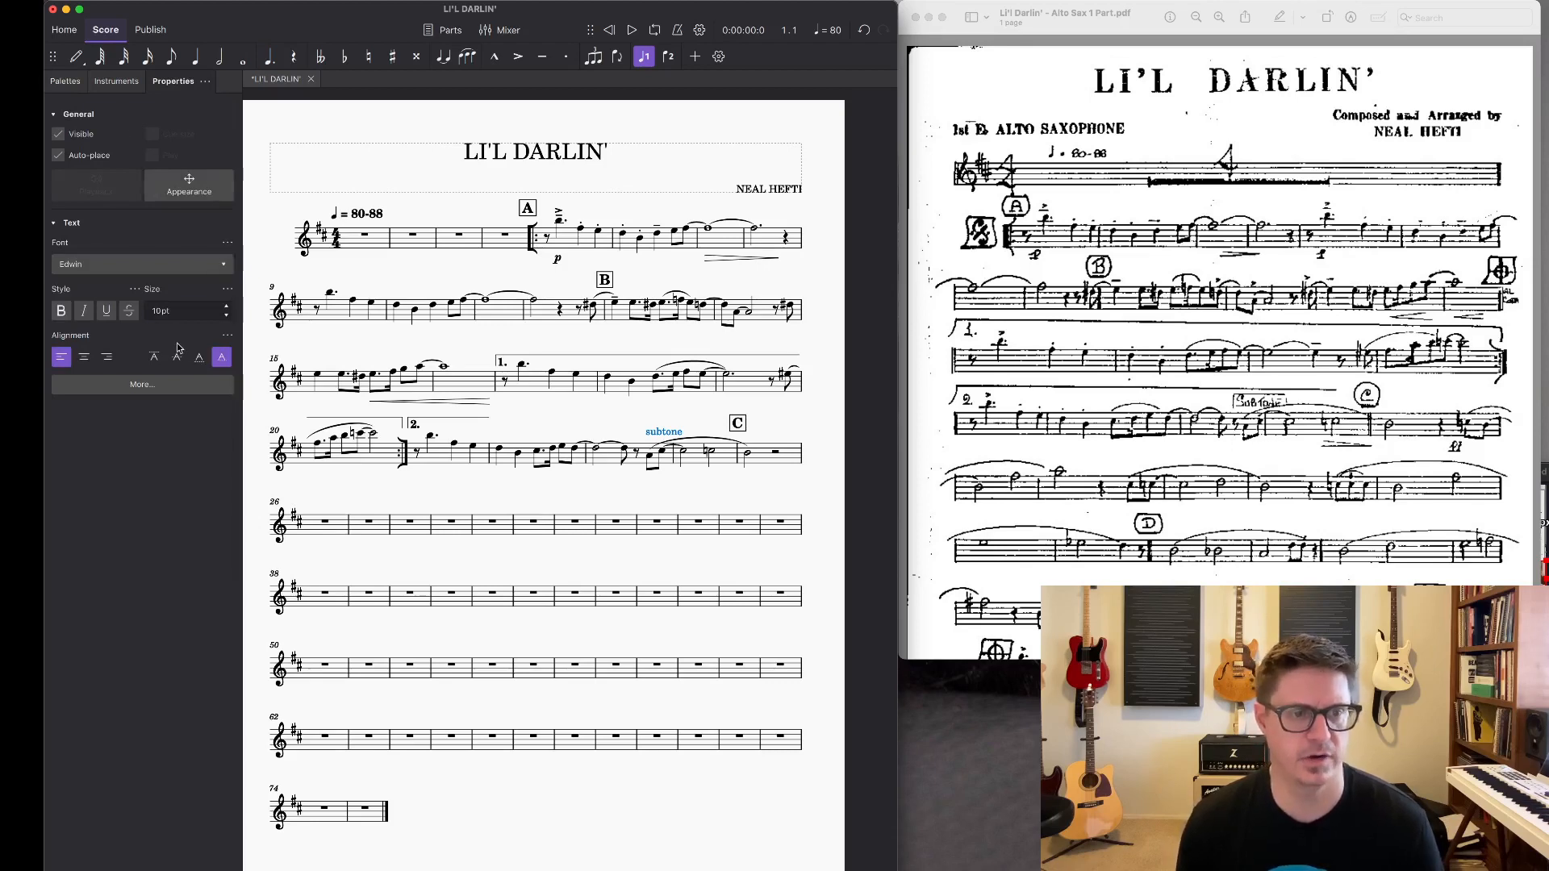
click(154, 390)
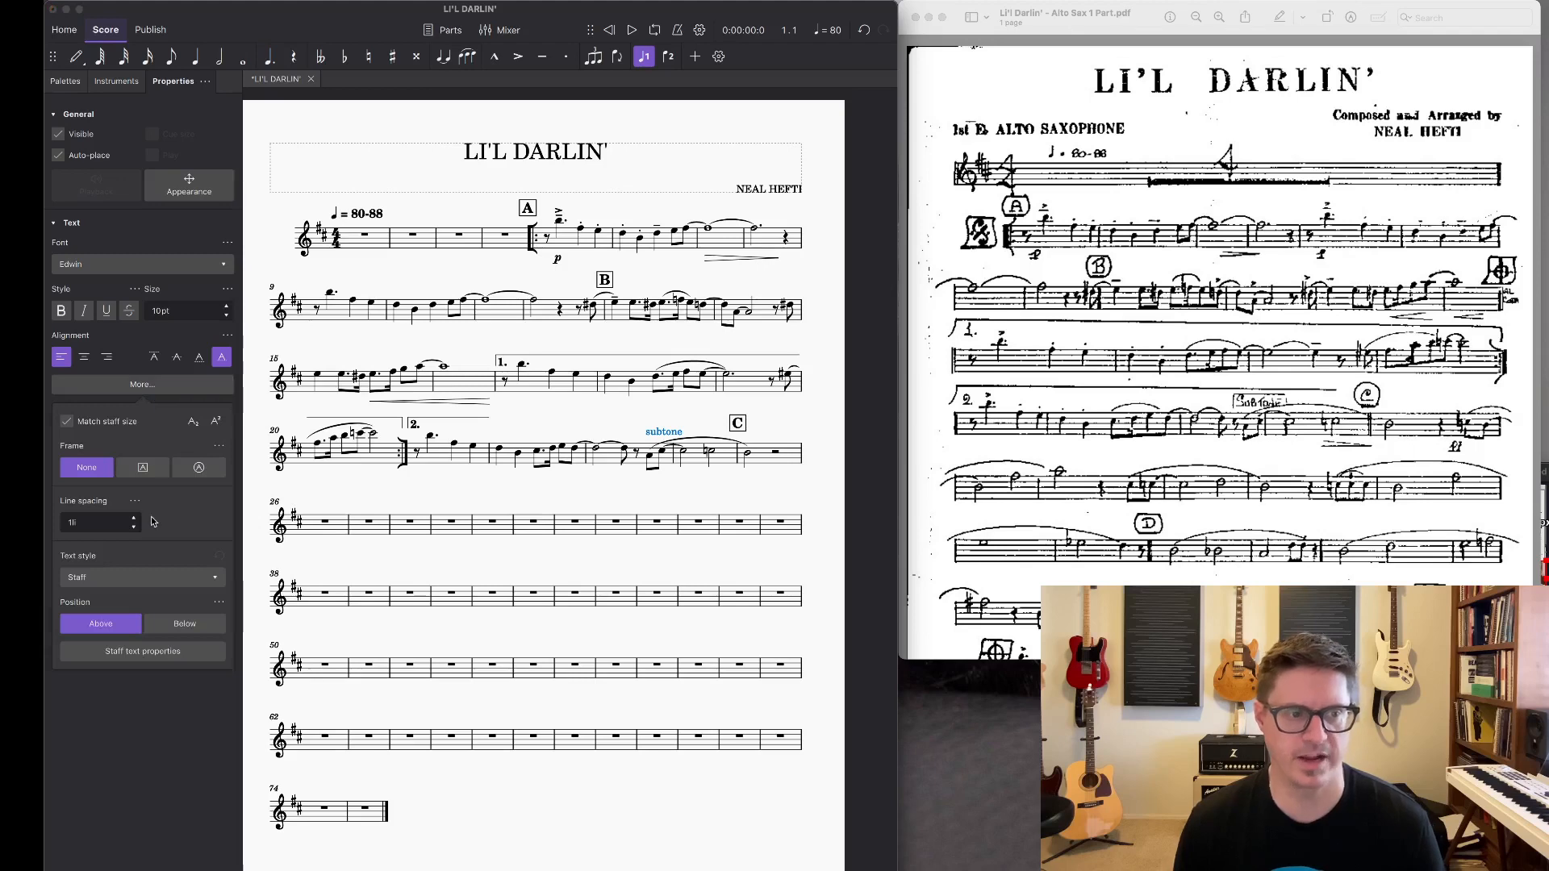
click(138, 470)
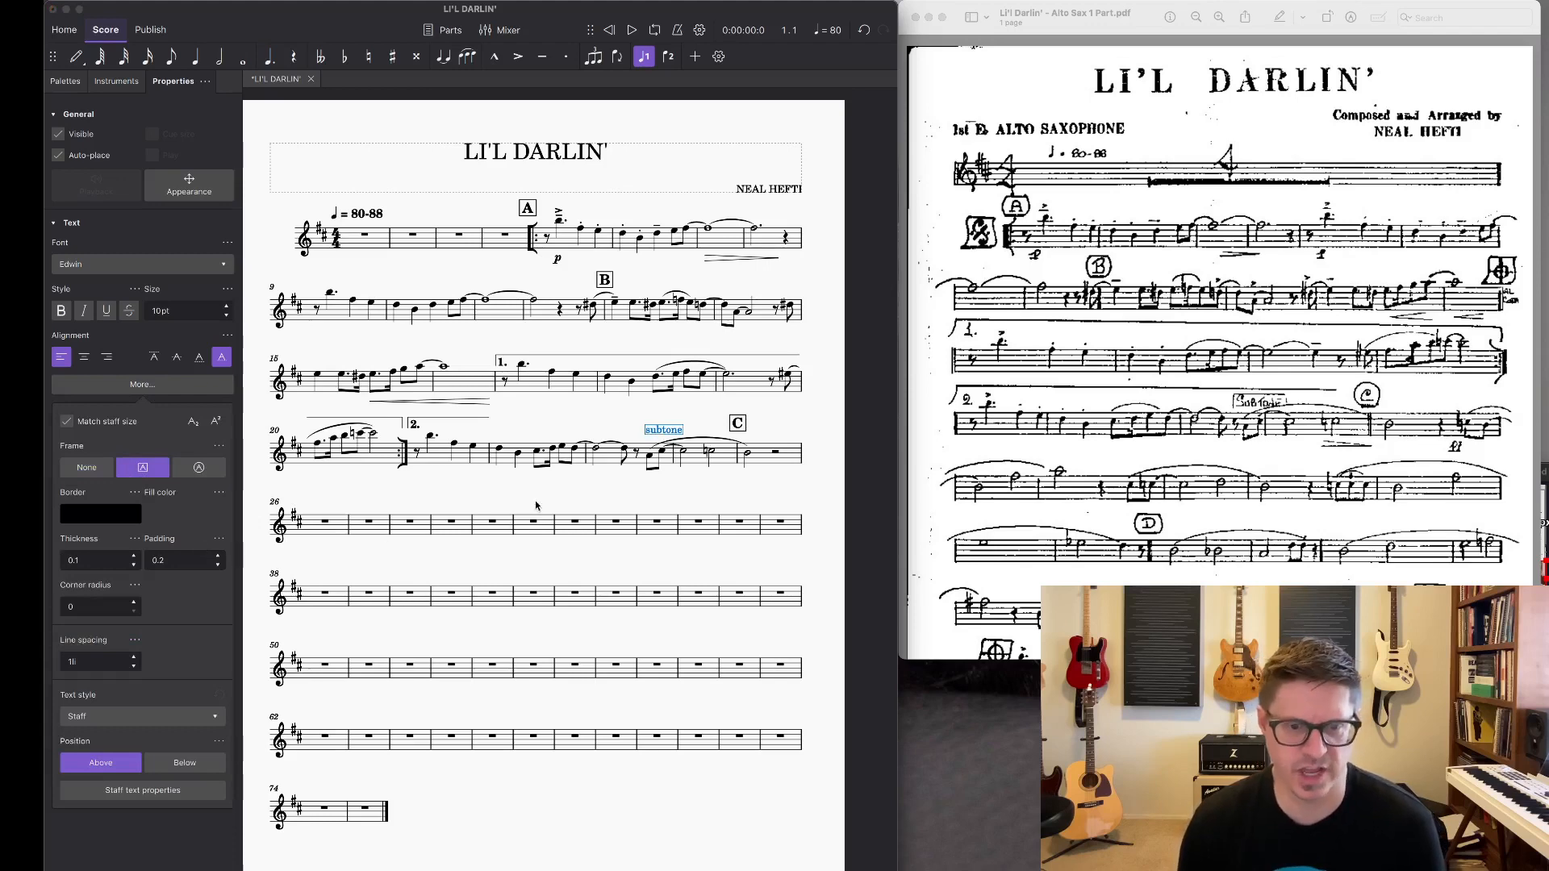
Step: Set the padding of the "subtone" text frame to 0.6
click(218, 557)
click(218, 557)
click(218, 557)
click(217, 556)
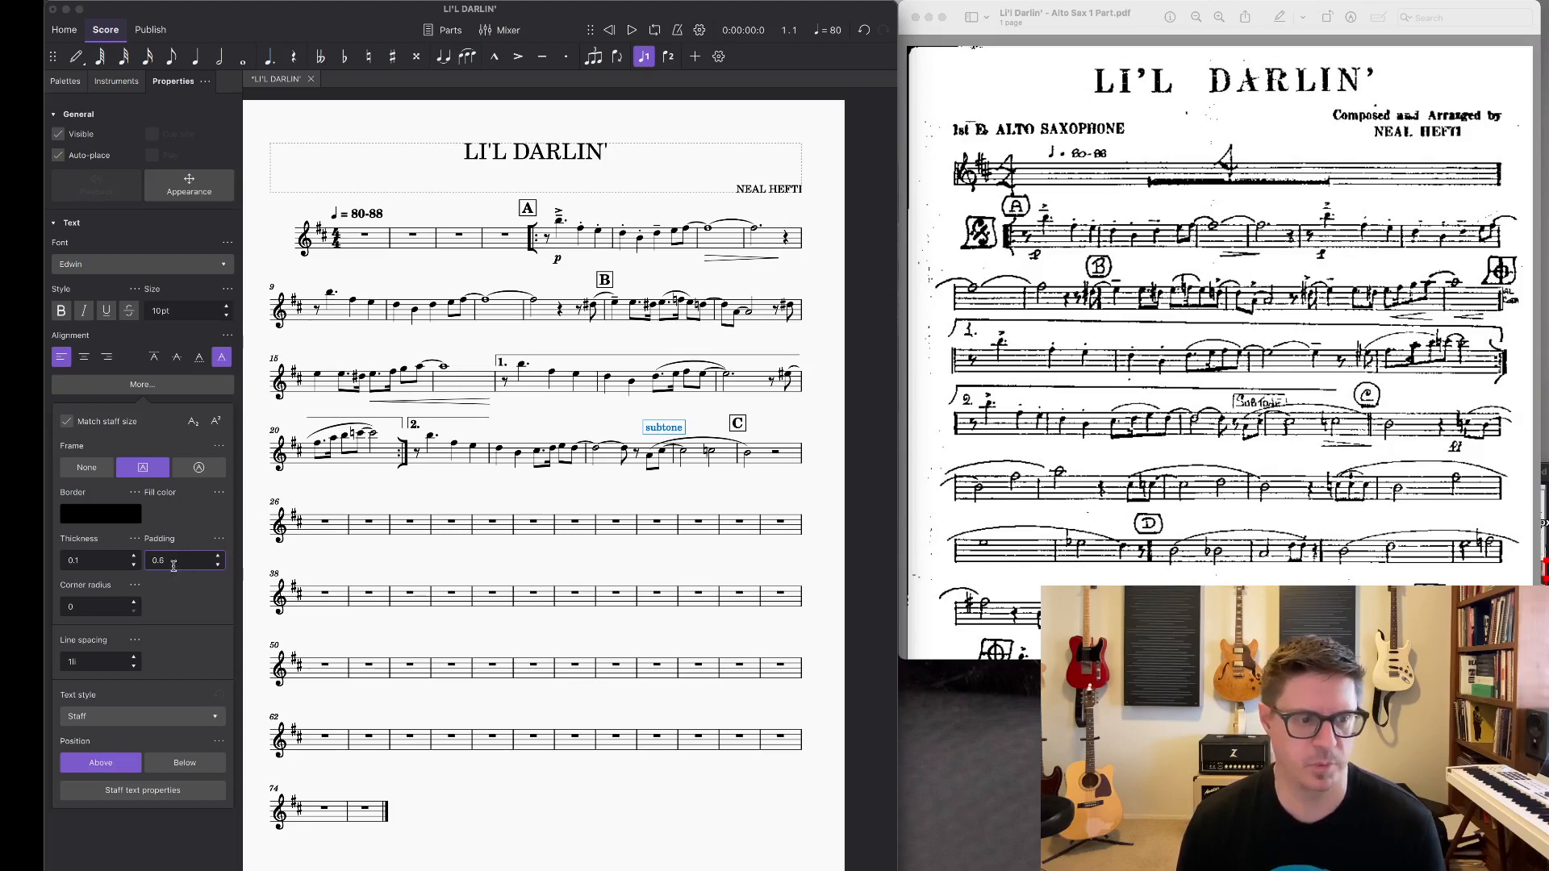
click(218, 567)
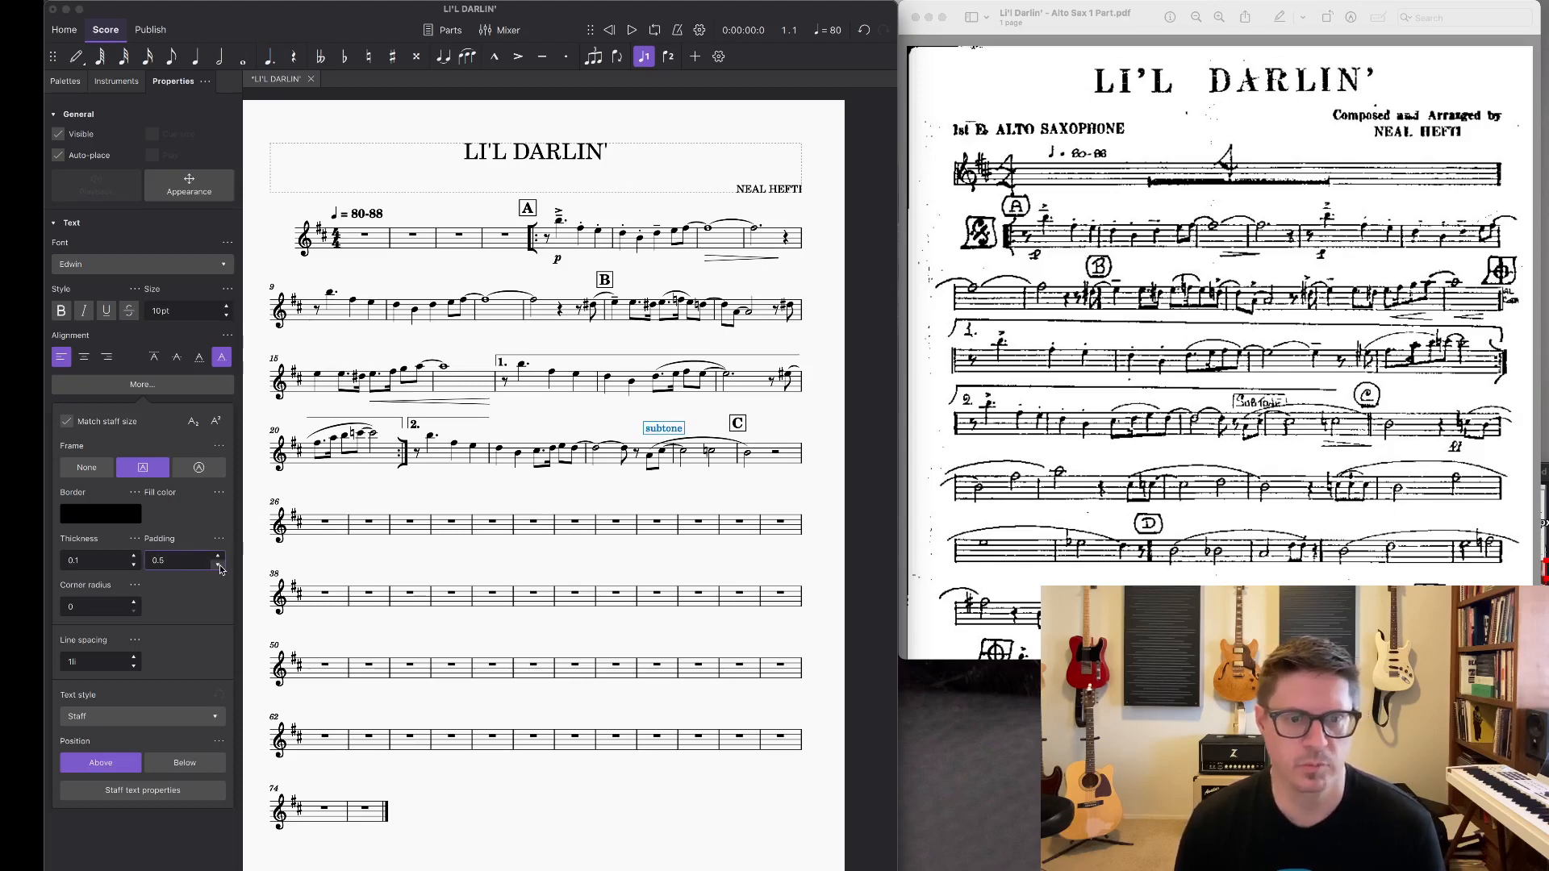
click(217, 556)
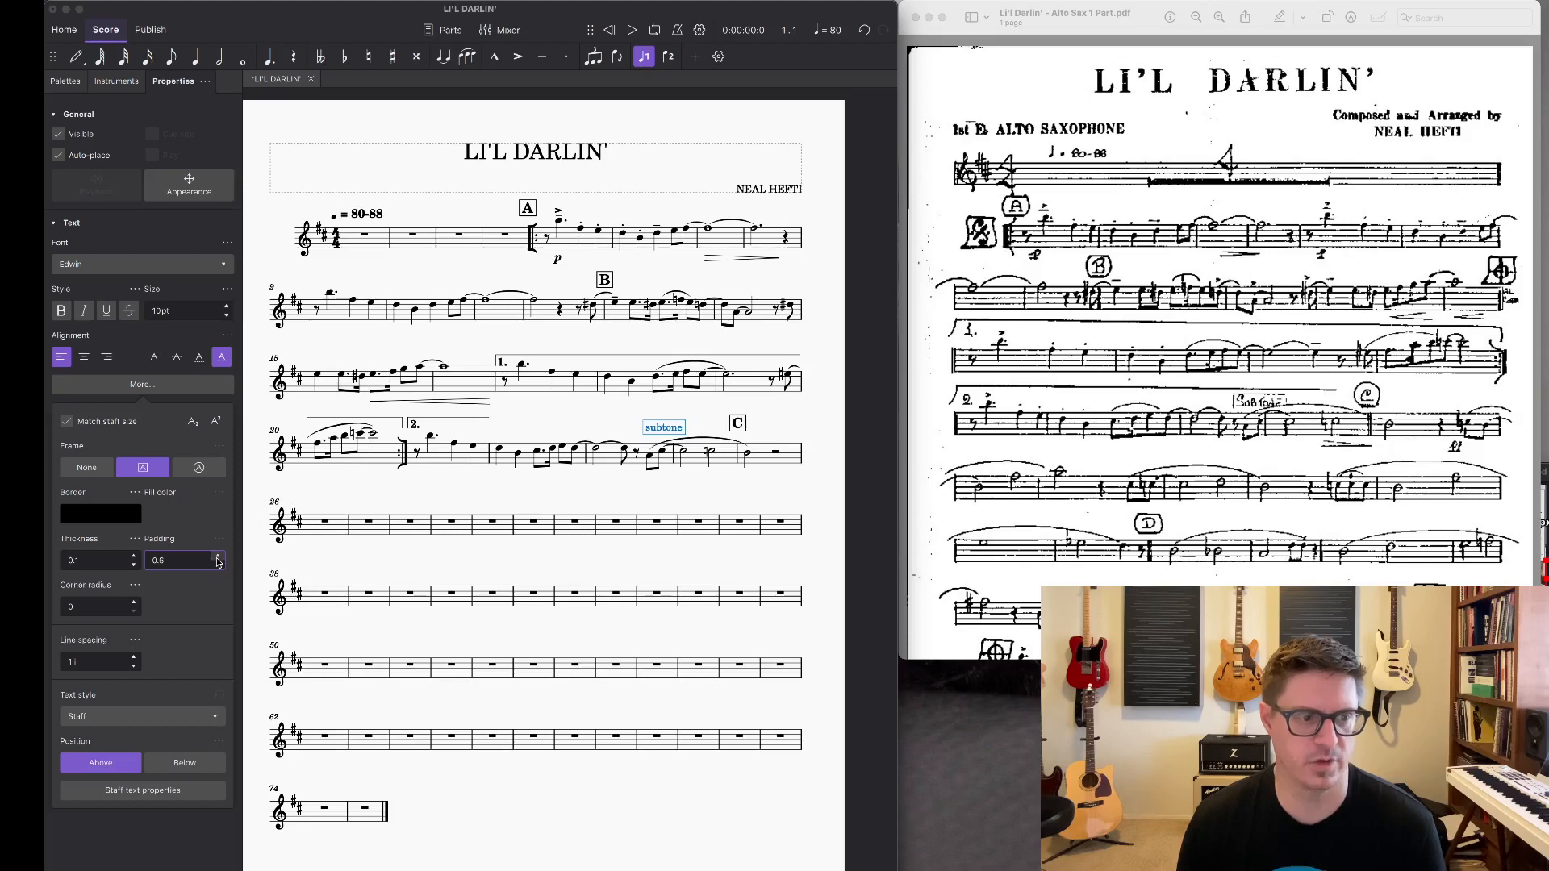
Step: Try thicker borders on the "subtone" text frame and return the thickness to 0.1
click(134, 557)
click(134, 557)
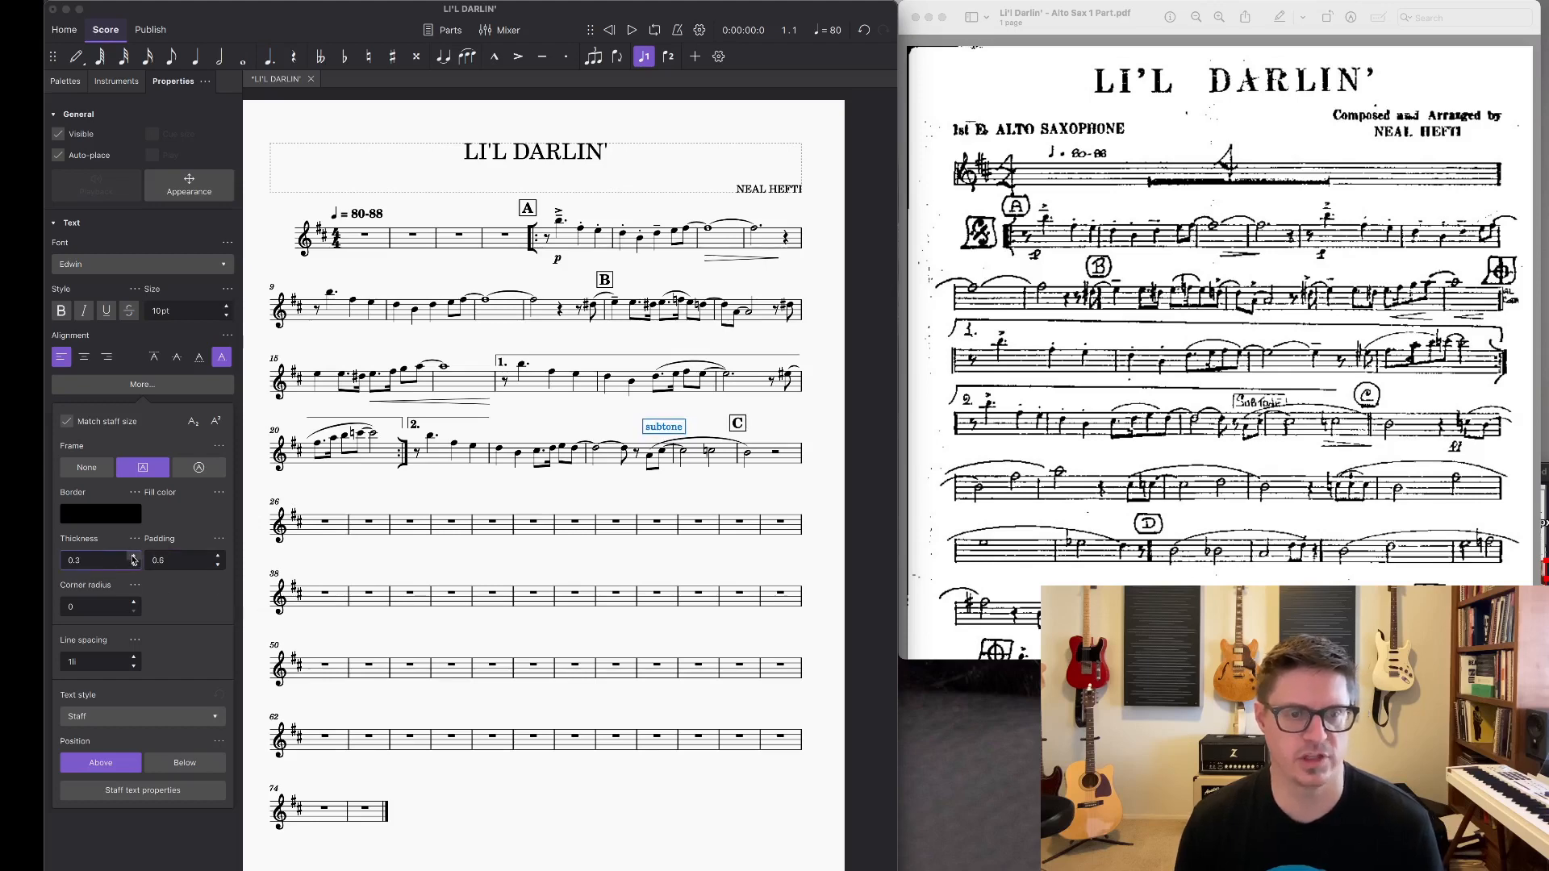
click(134, 556)
click(134, 556)
click(134, 557)
click(134, 565)
click(133, 565)
click(134, 565)
click(134, 565)
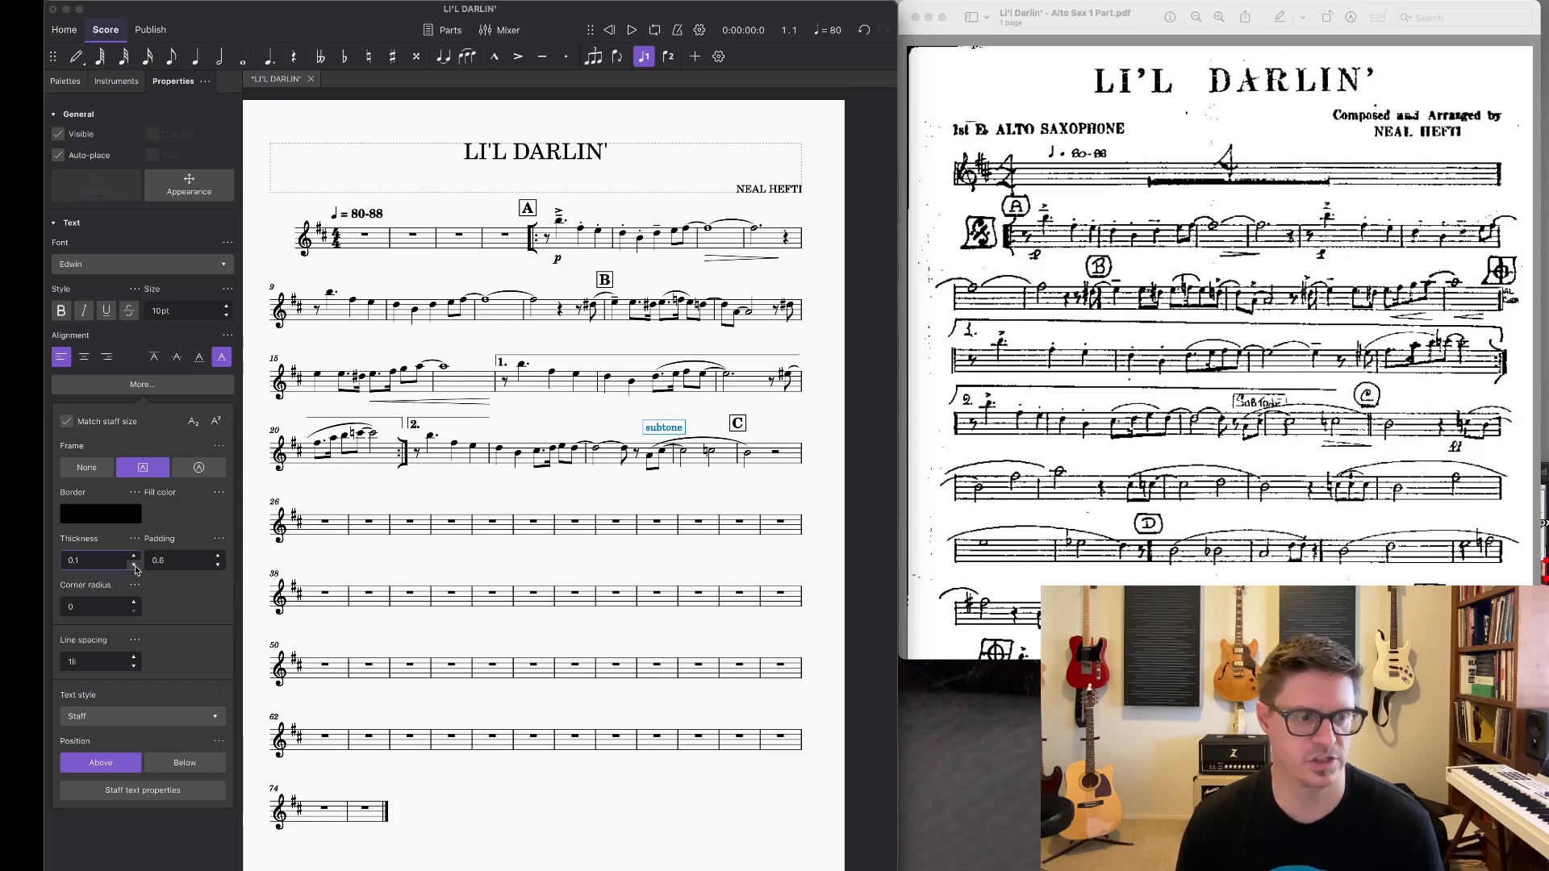
Step: Try corner radii of 10 and 18 on the "subtone" text frame and return the radius to 0
click(121, 607)
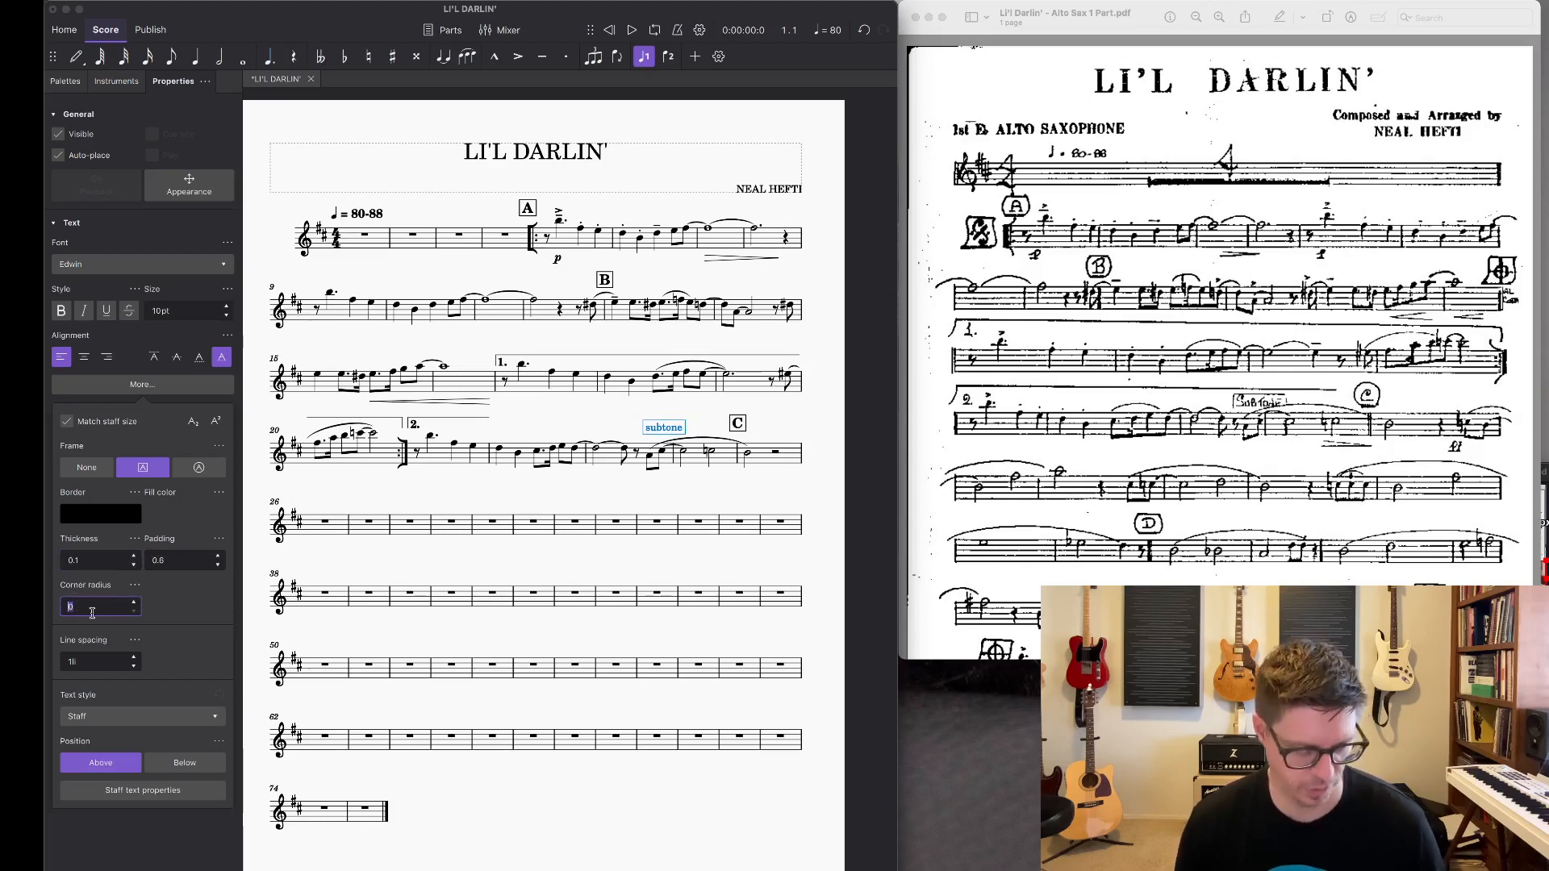
text(10)
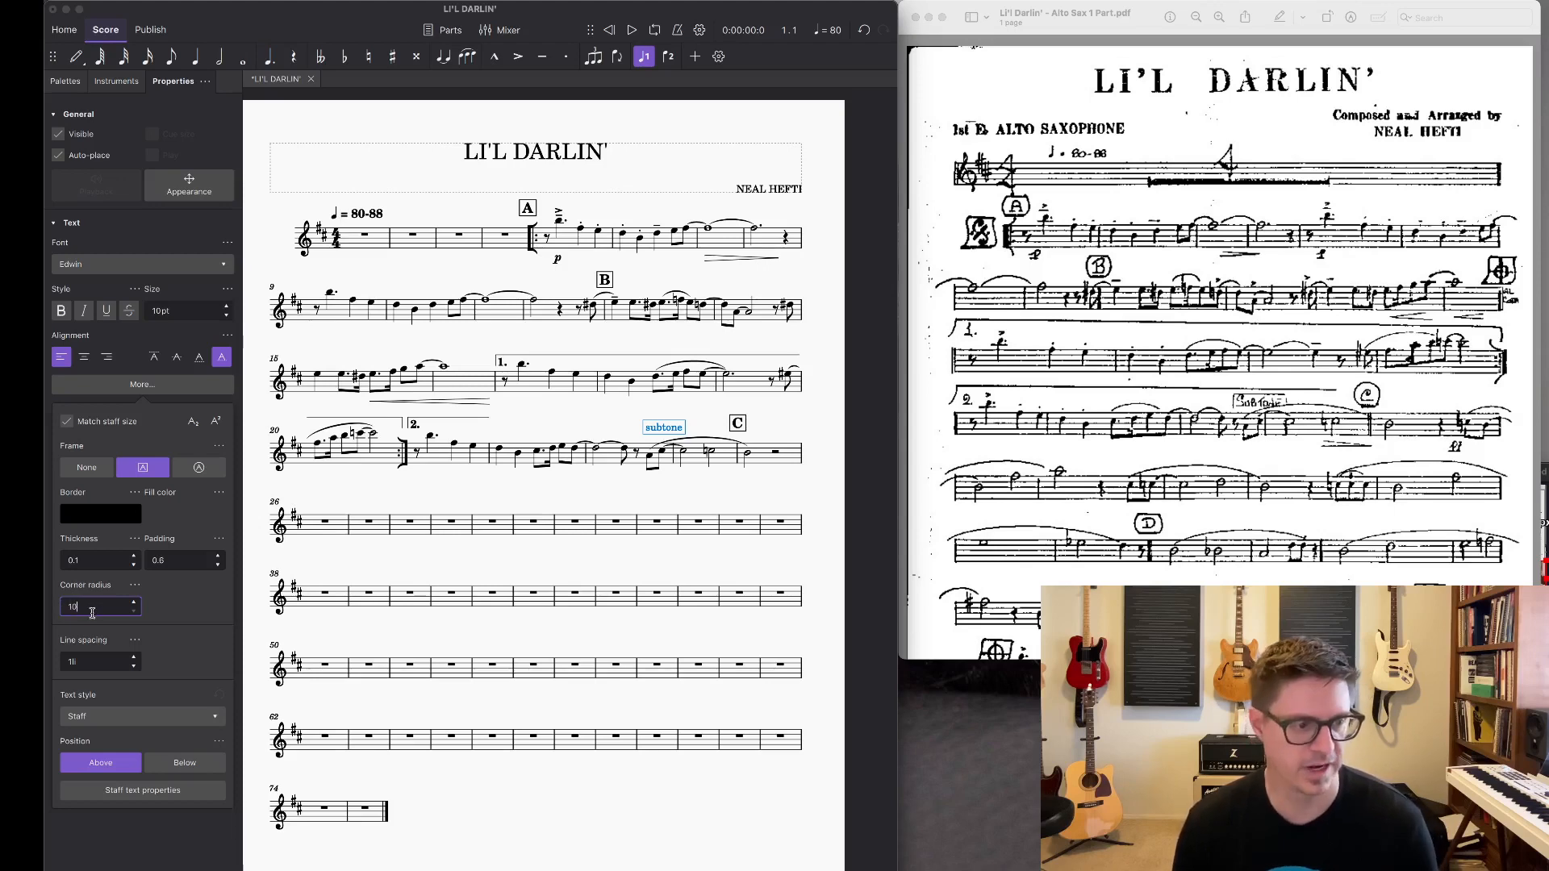
key(Return)
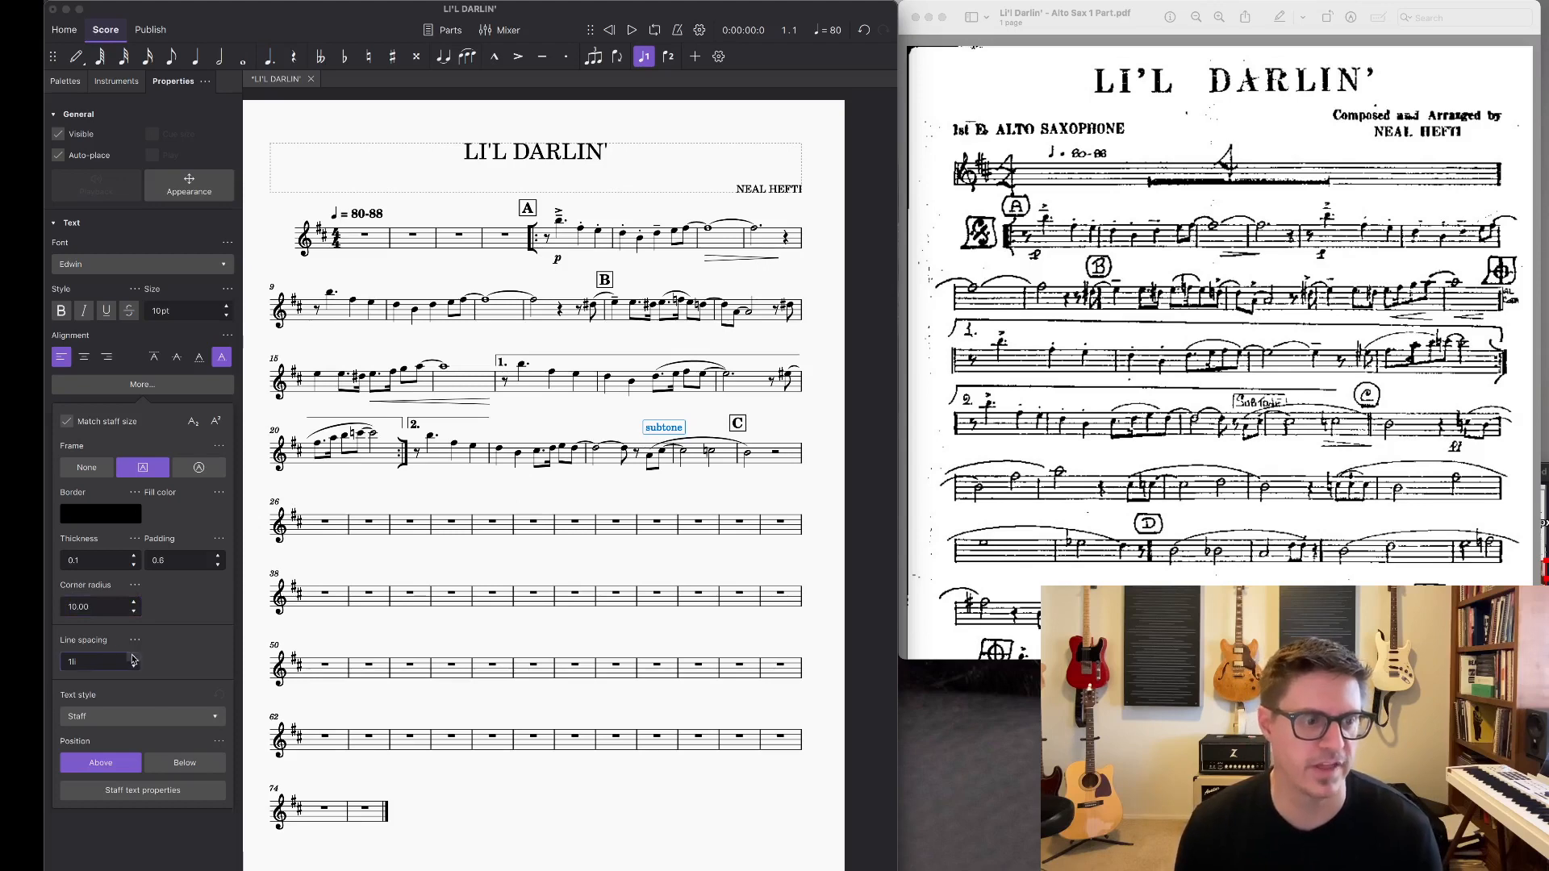
click(134, 602)
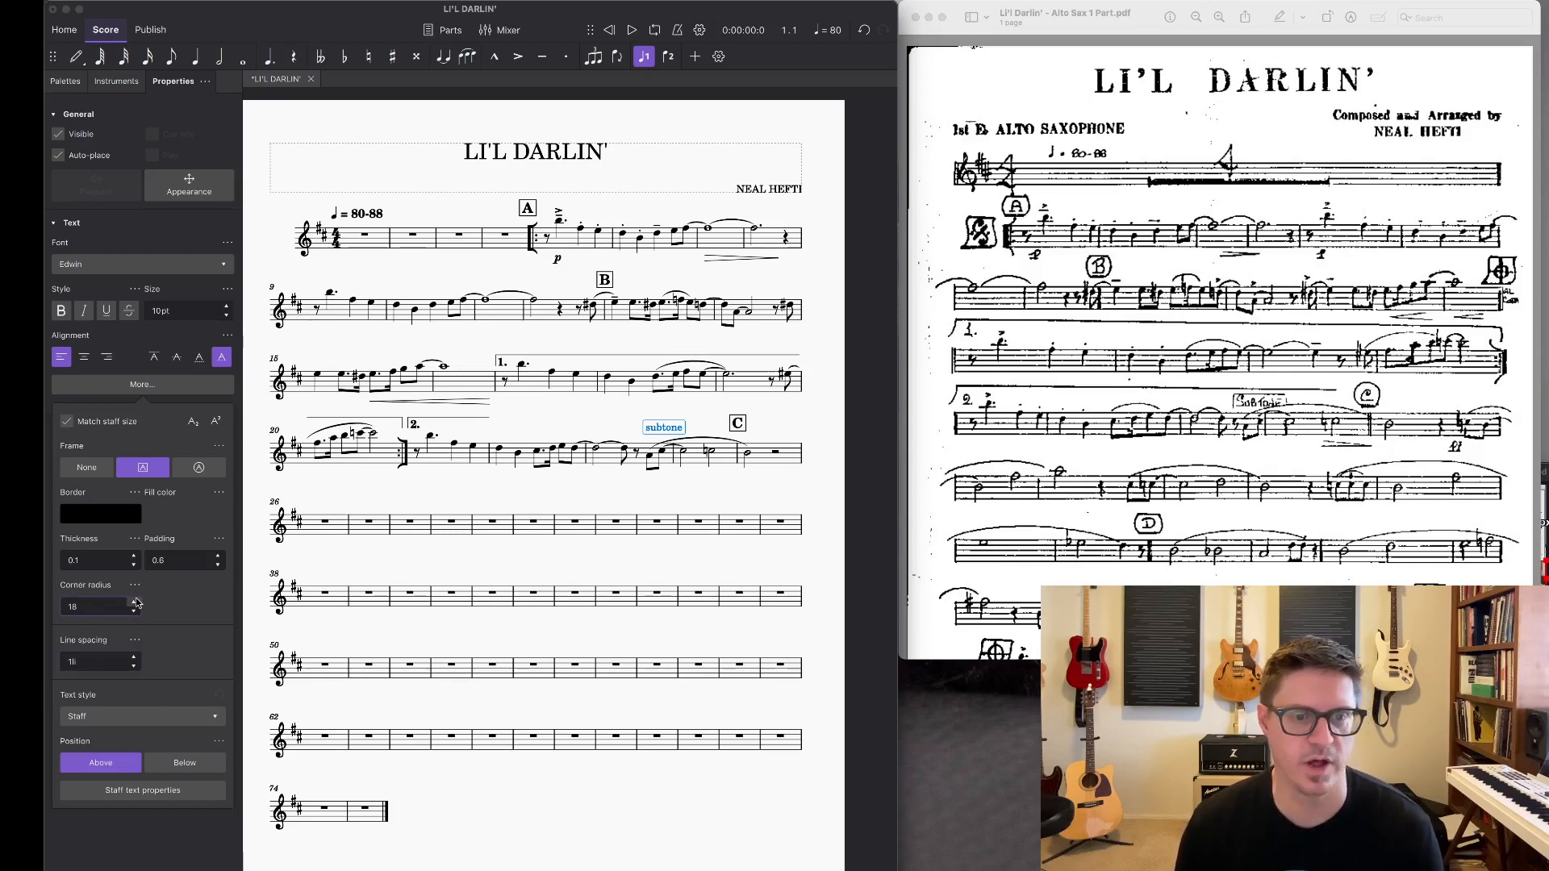
drag(101, 607, 53, 612)
text(0)
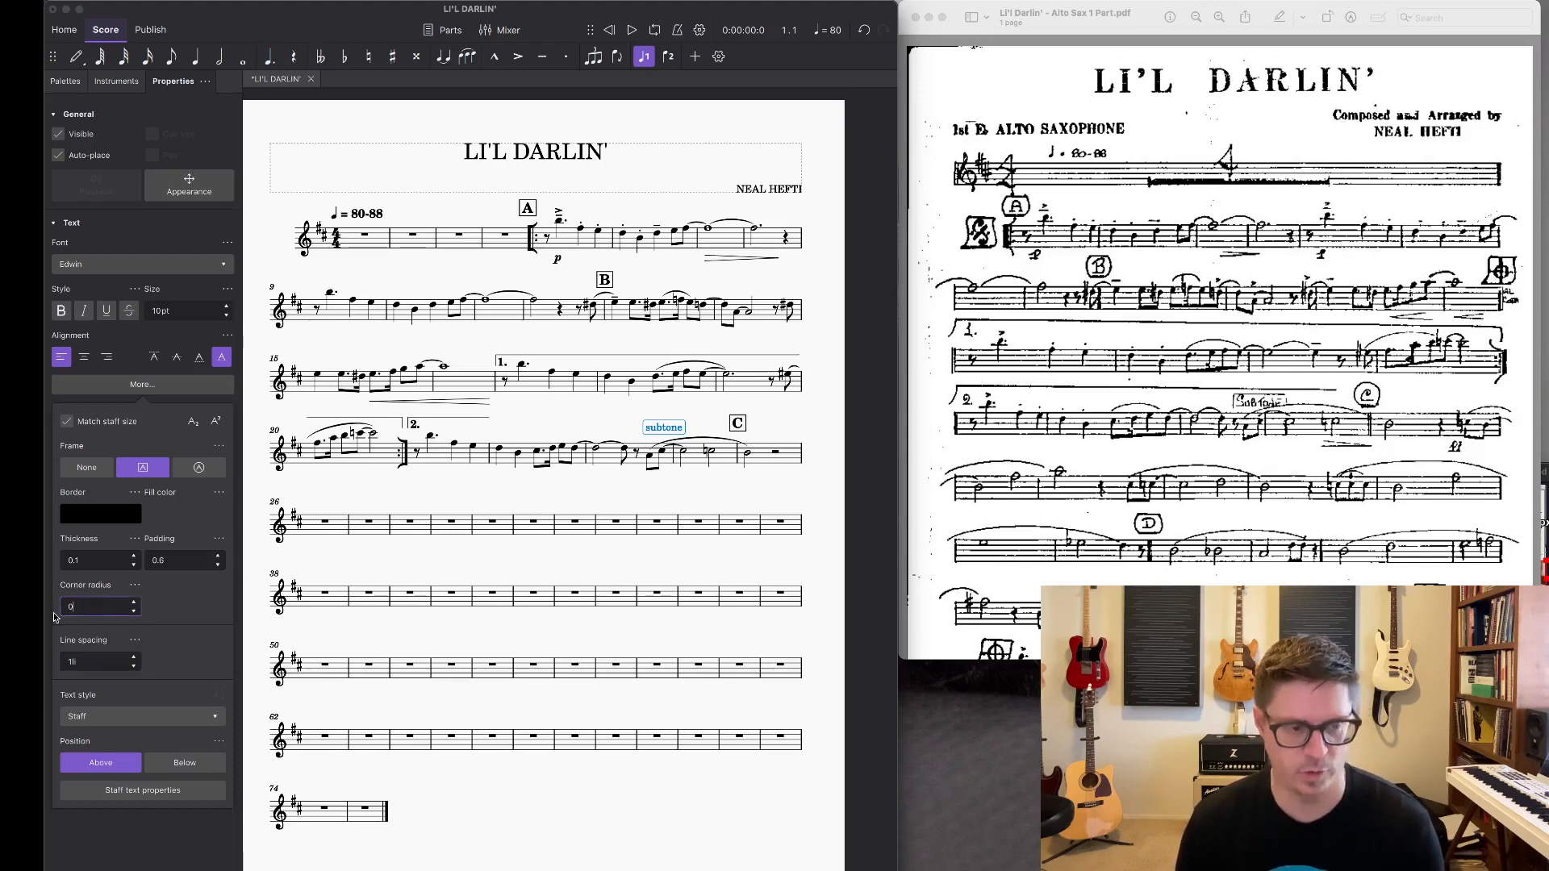
key(Return)
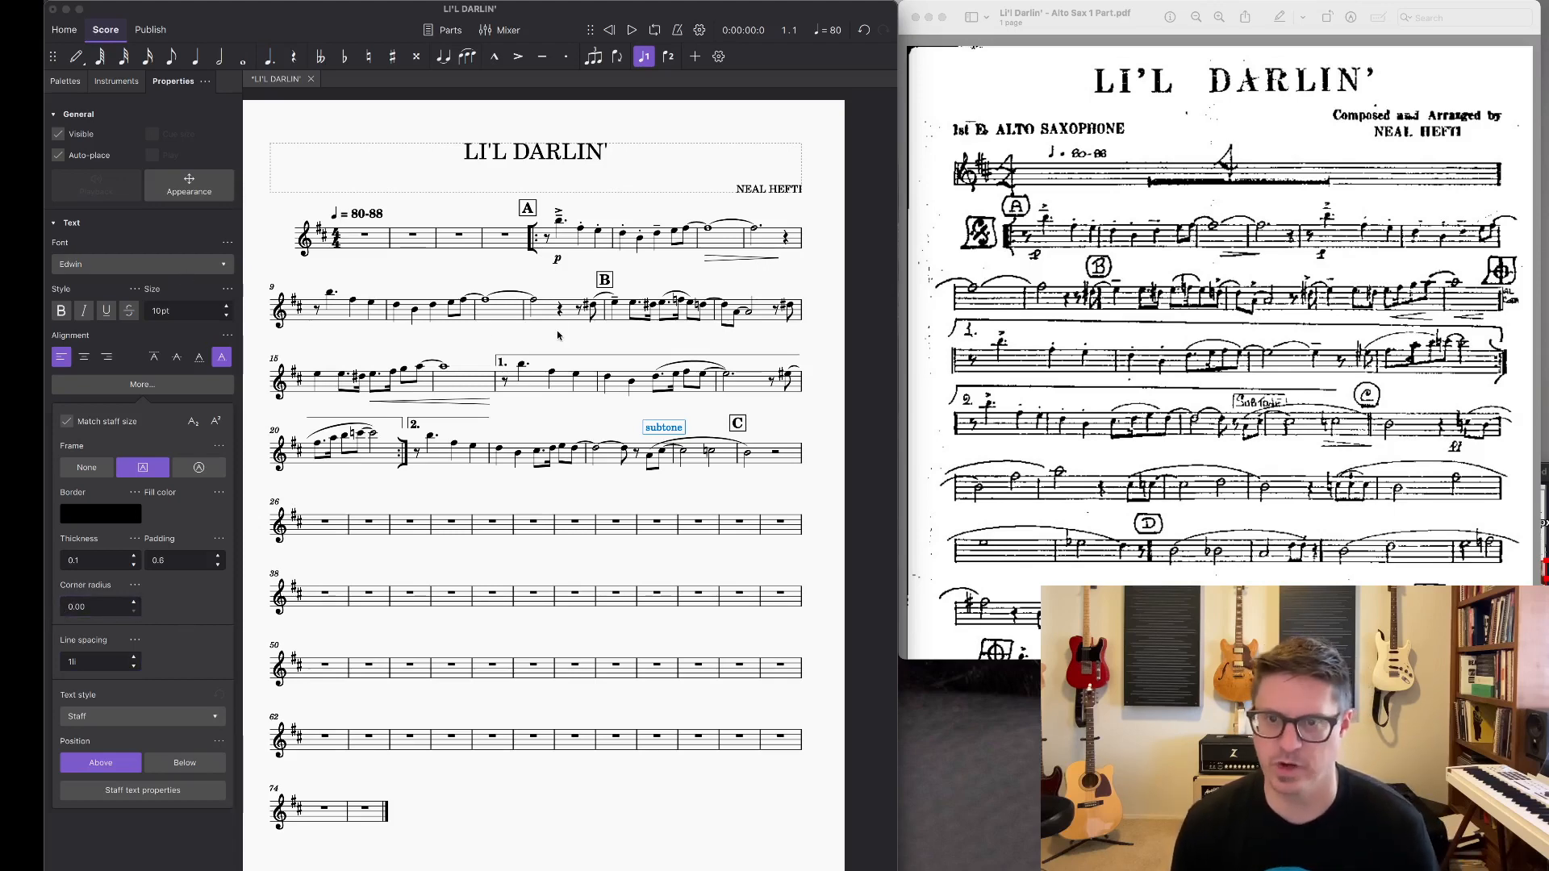
Step: Add a segno sign to measure 5 at rehearsal mark A
click(68, 81)
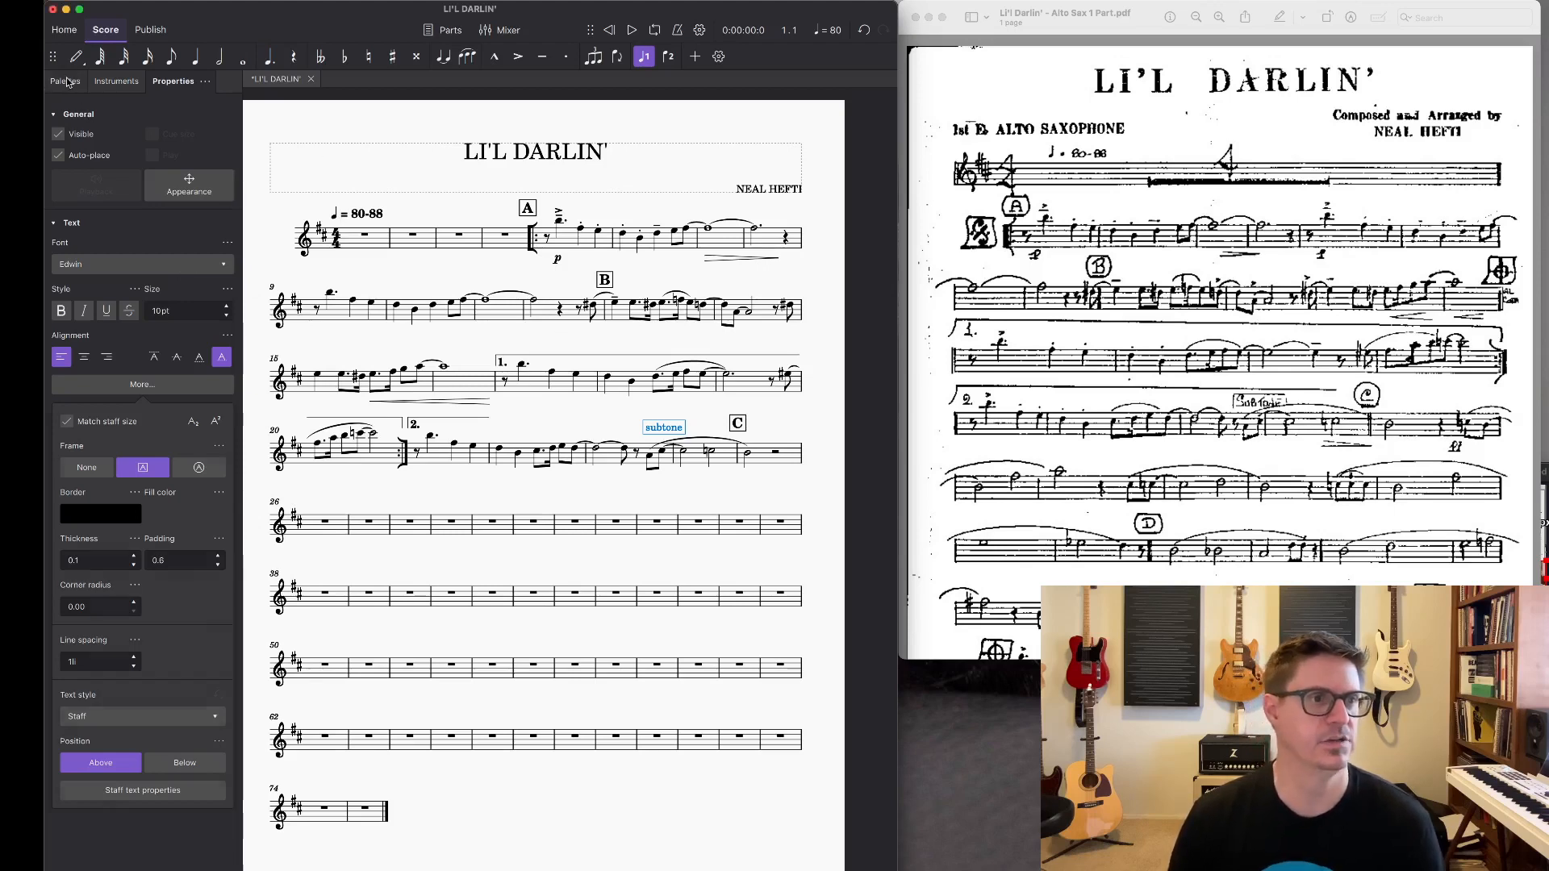
click(66, 82)
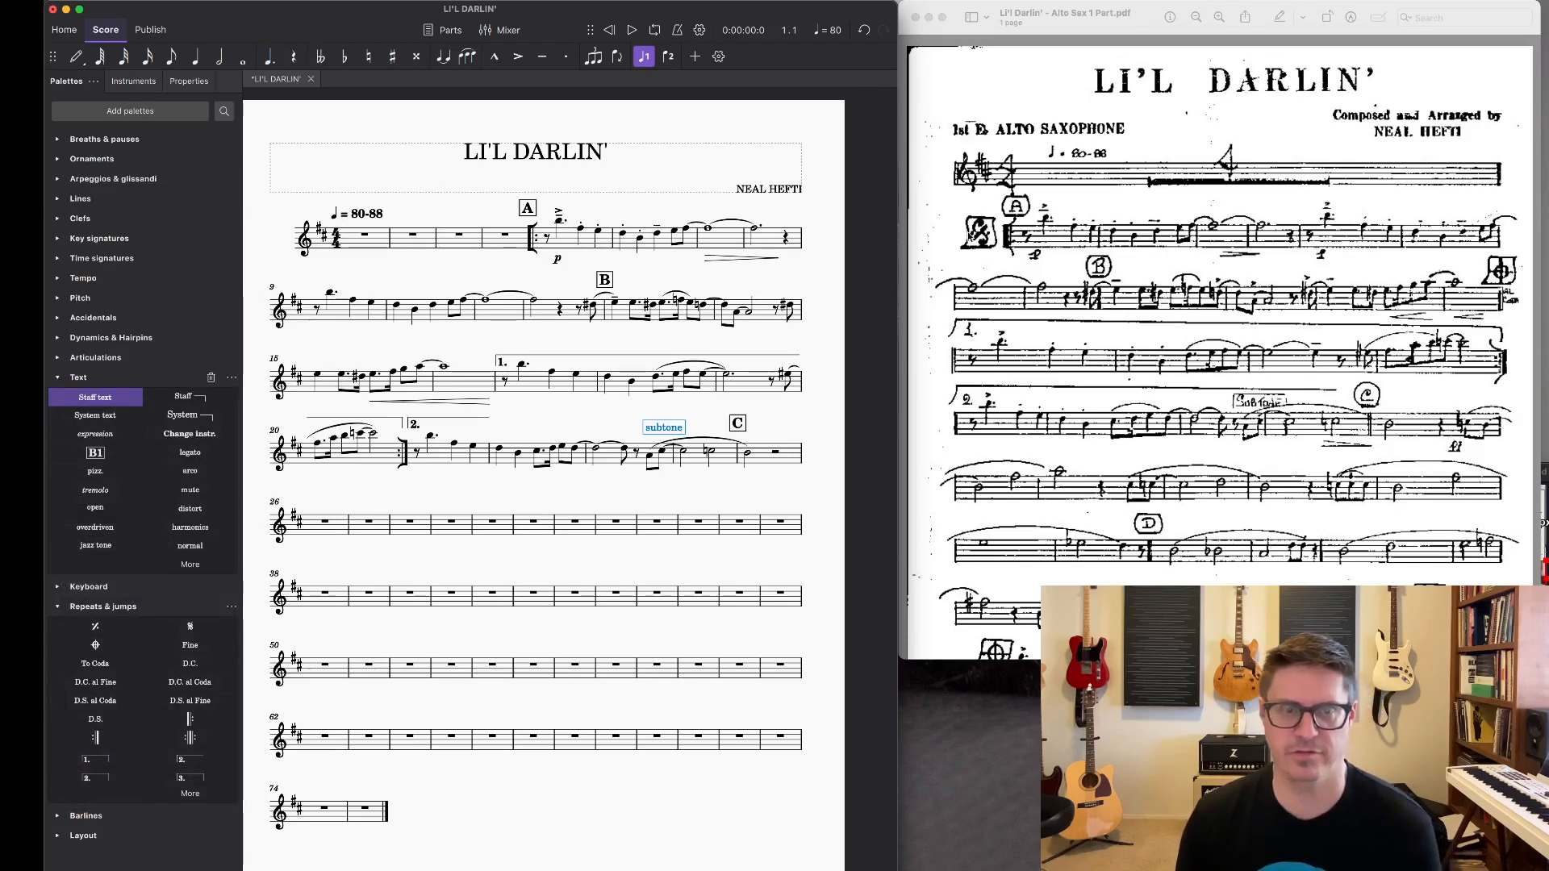
click(566, 244)
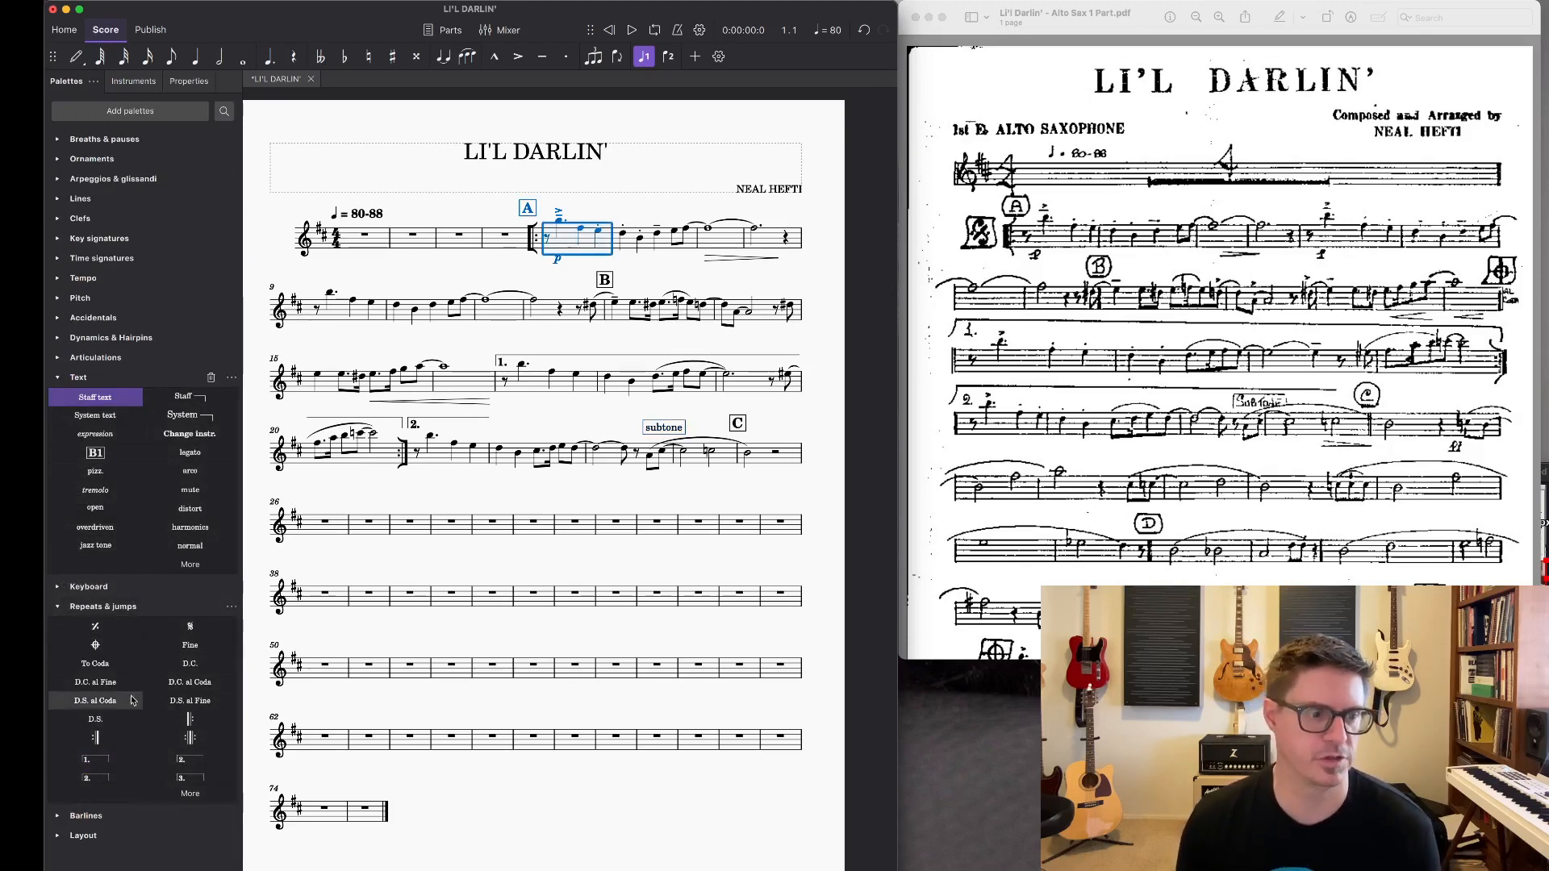
click(189, 626)
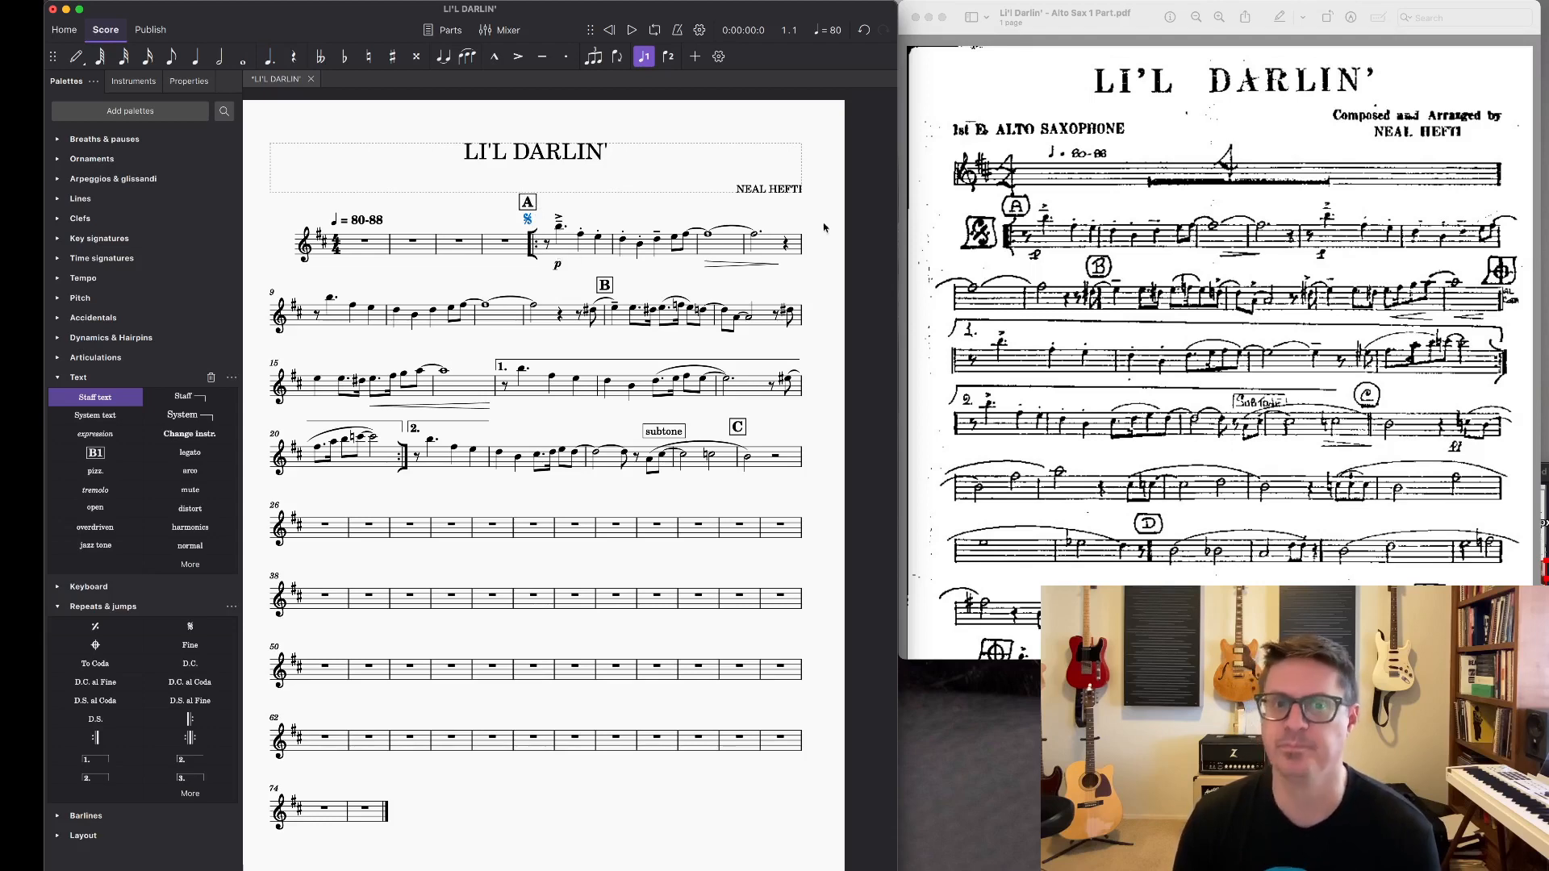
Step: Try placing a coda sign on measure 16, just before the first ending
click(468, 385)
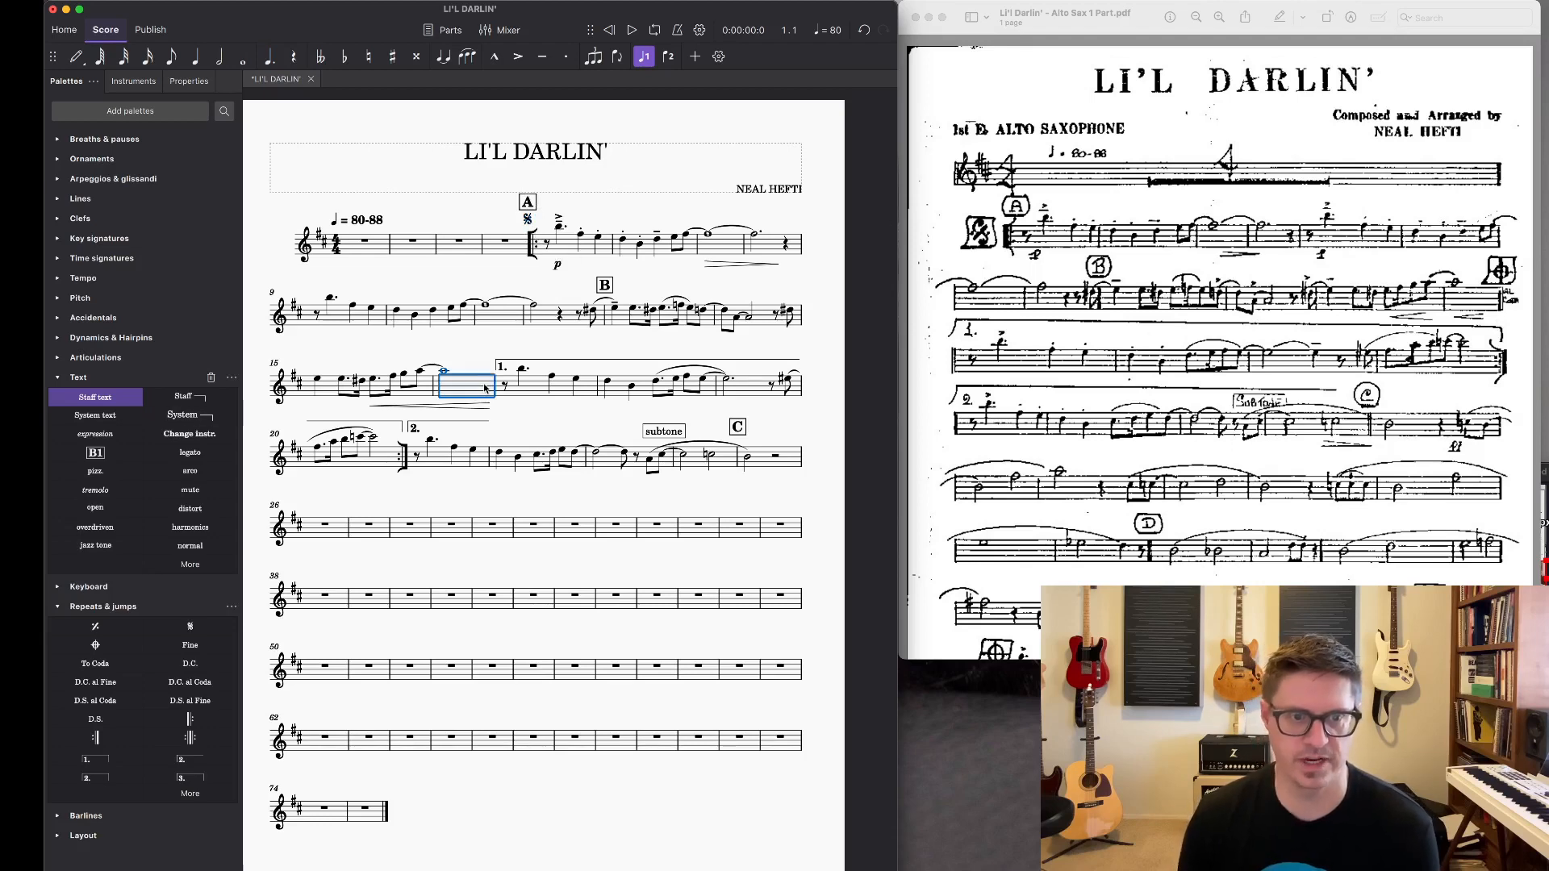
click(94, 645)
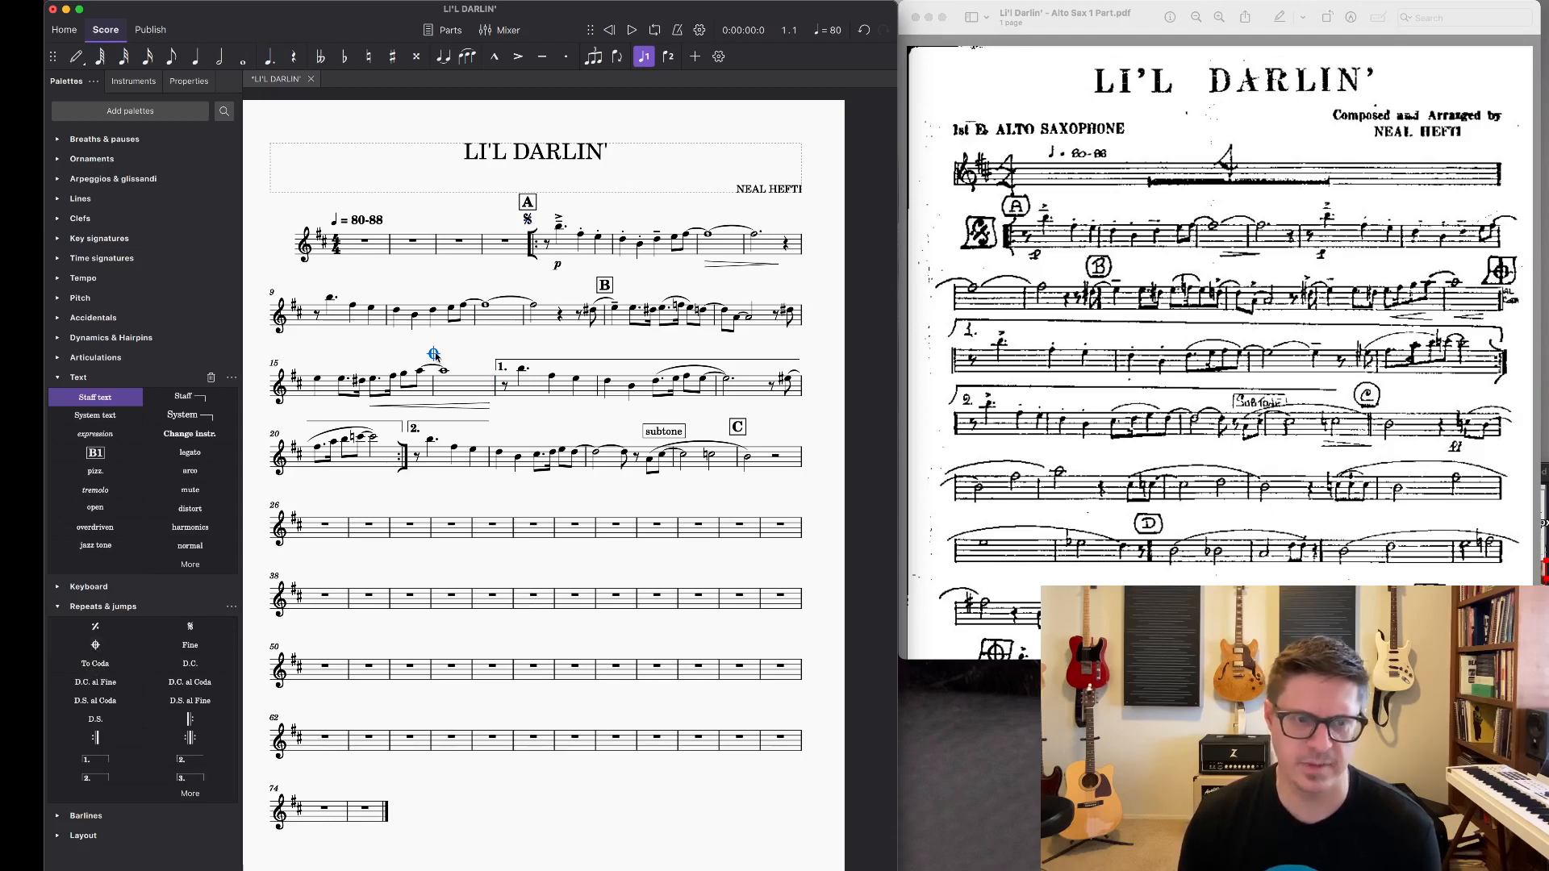
key(Escape)
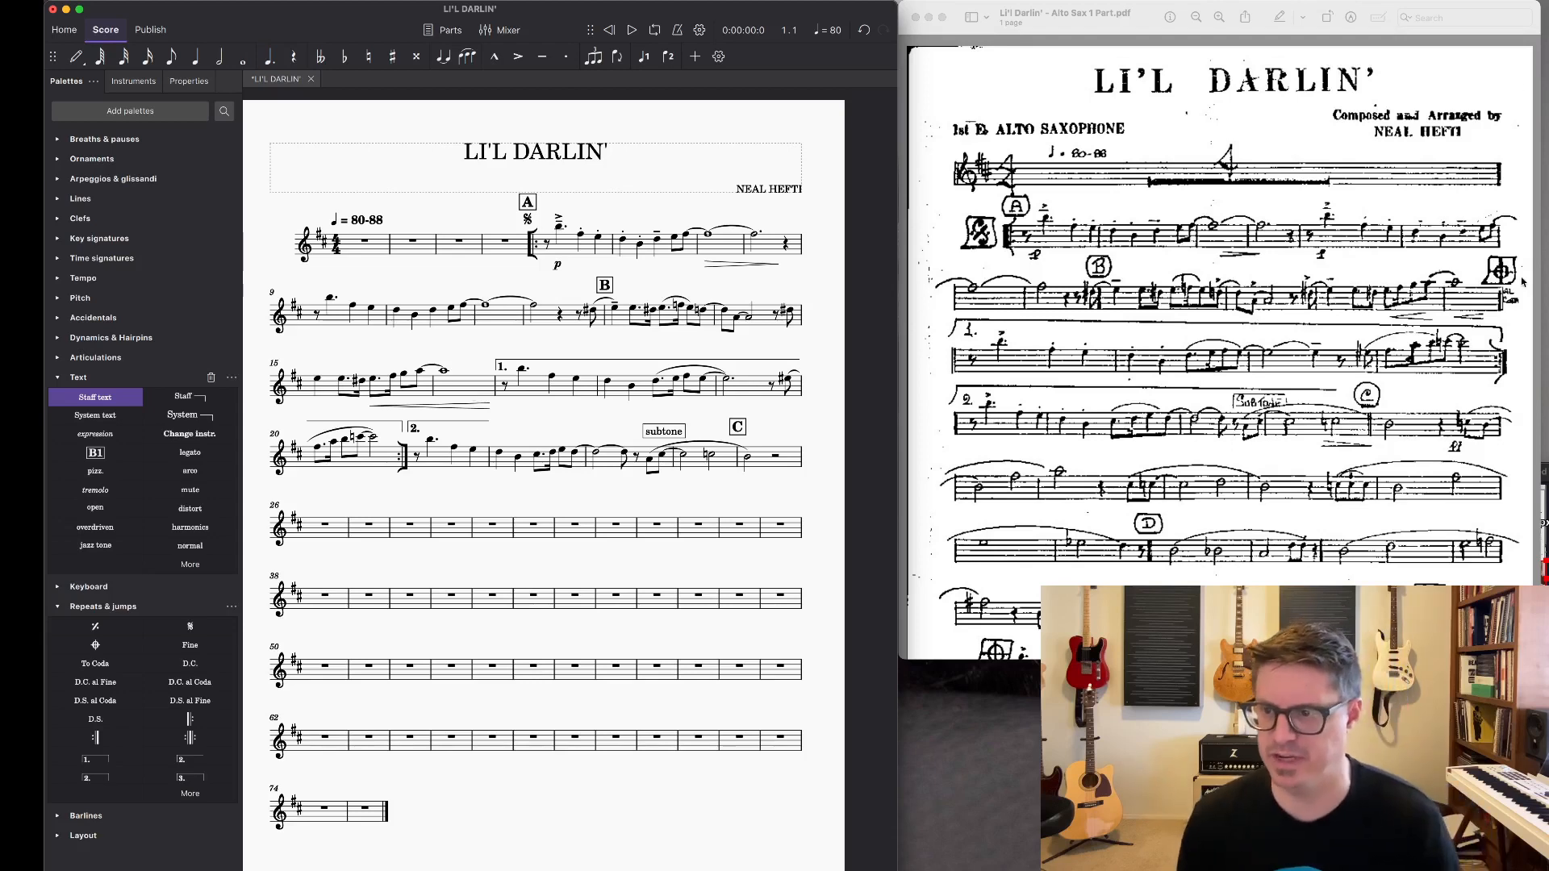
Step: Add a "To Coda" marking to measure 16, just before the first ending
scroll(1434, 300, down, 3)
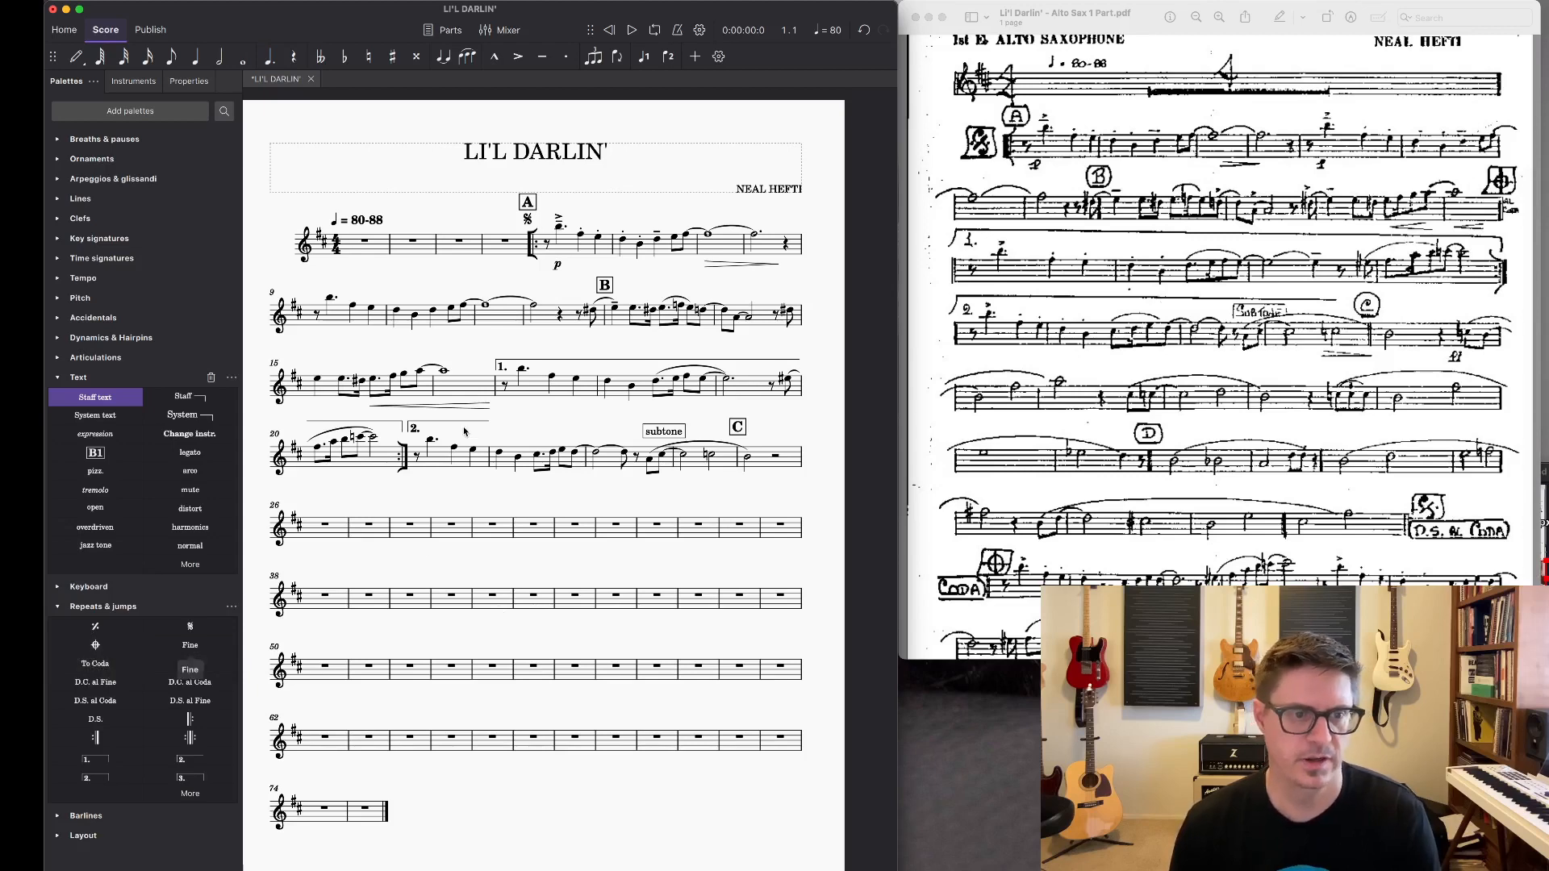
click(467, 388)
click(110, 667)
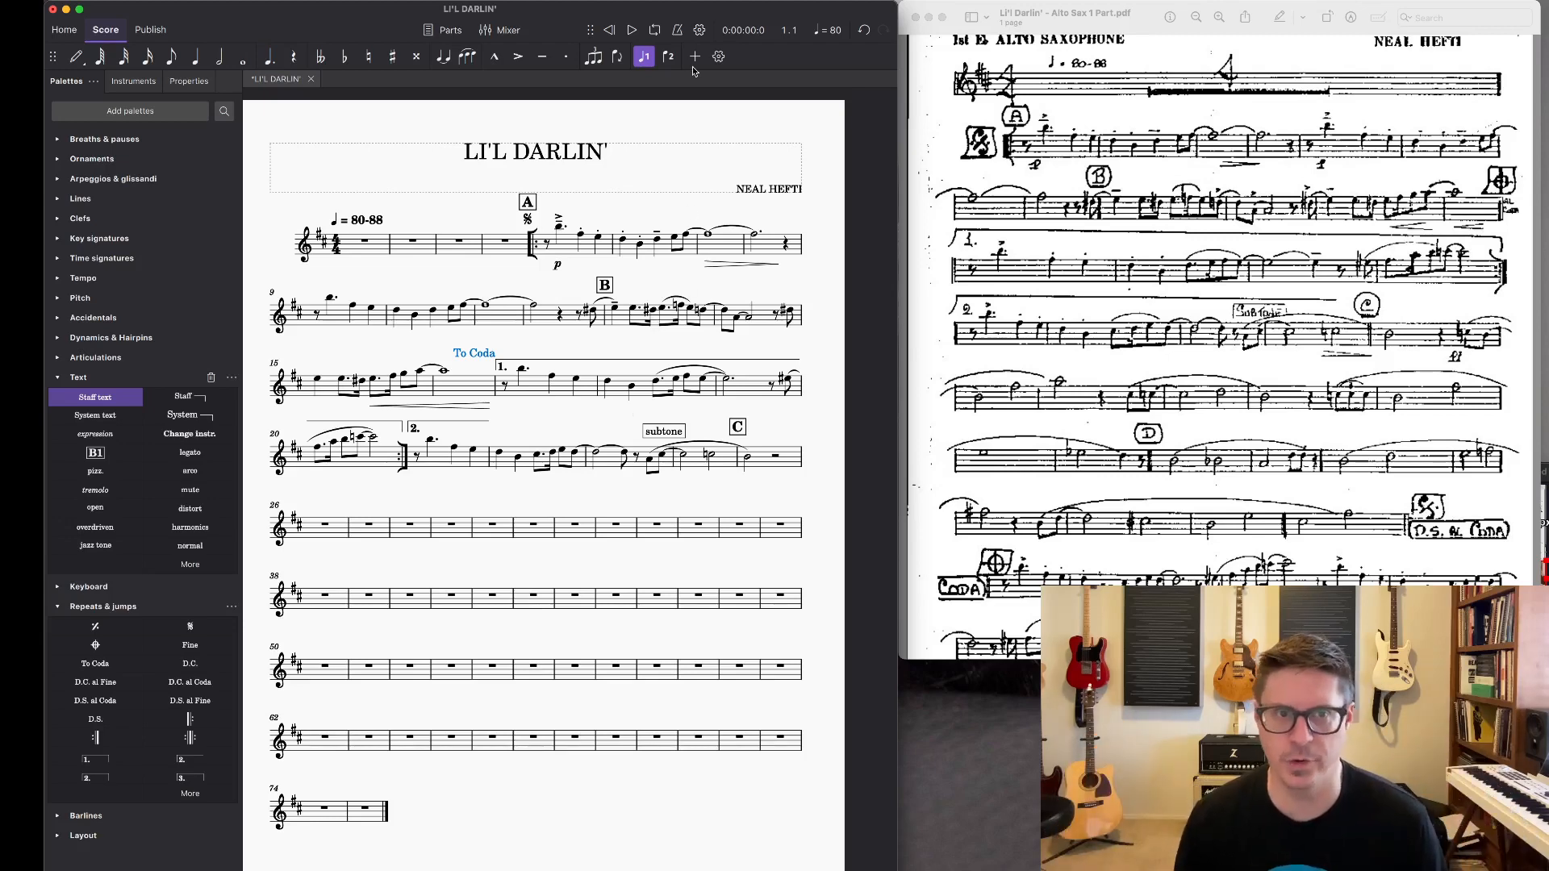
Step: Open the Alto Saxophone part of the score
click(452, 32)
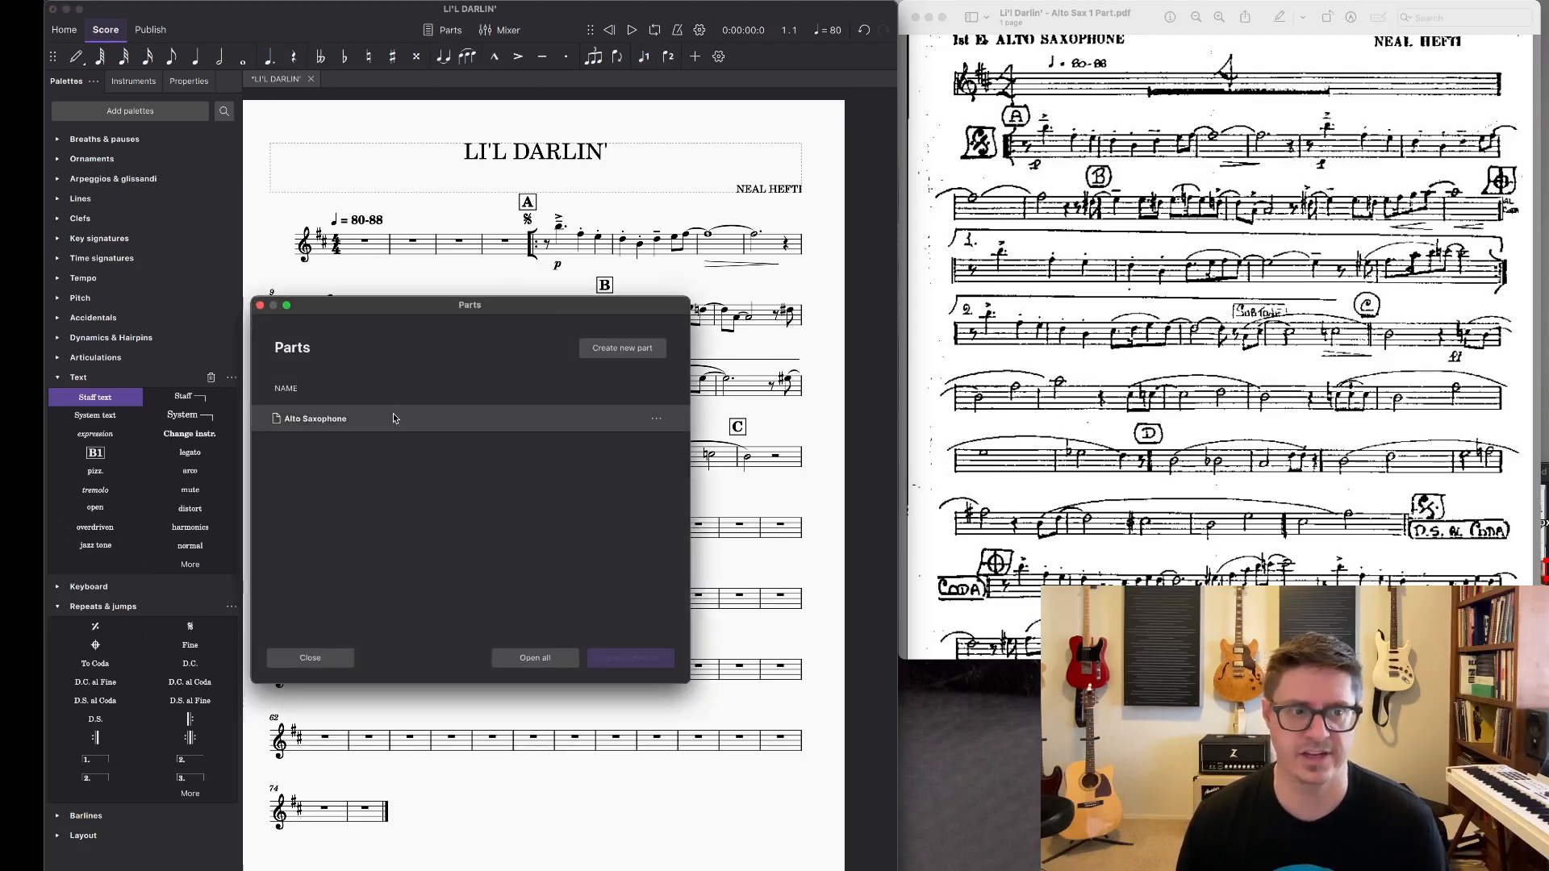
click(387, 418)
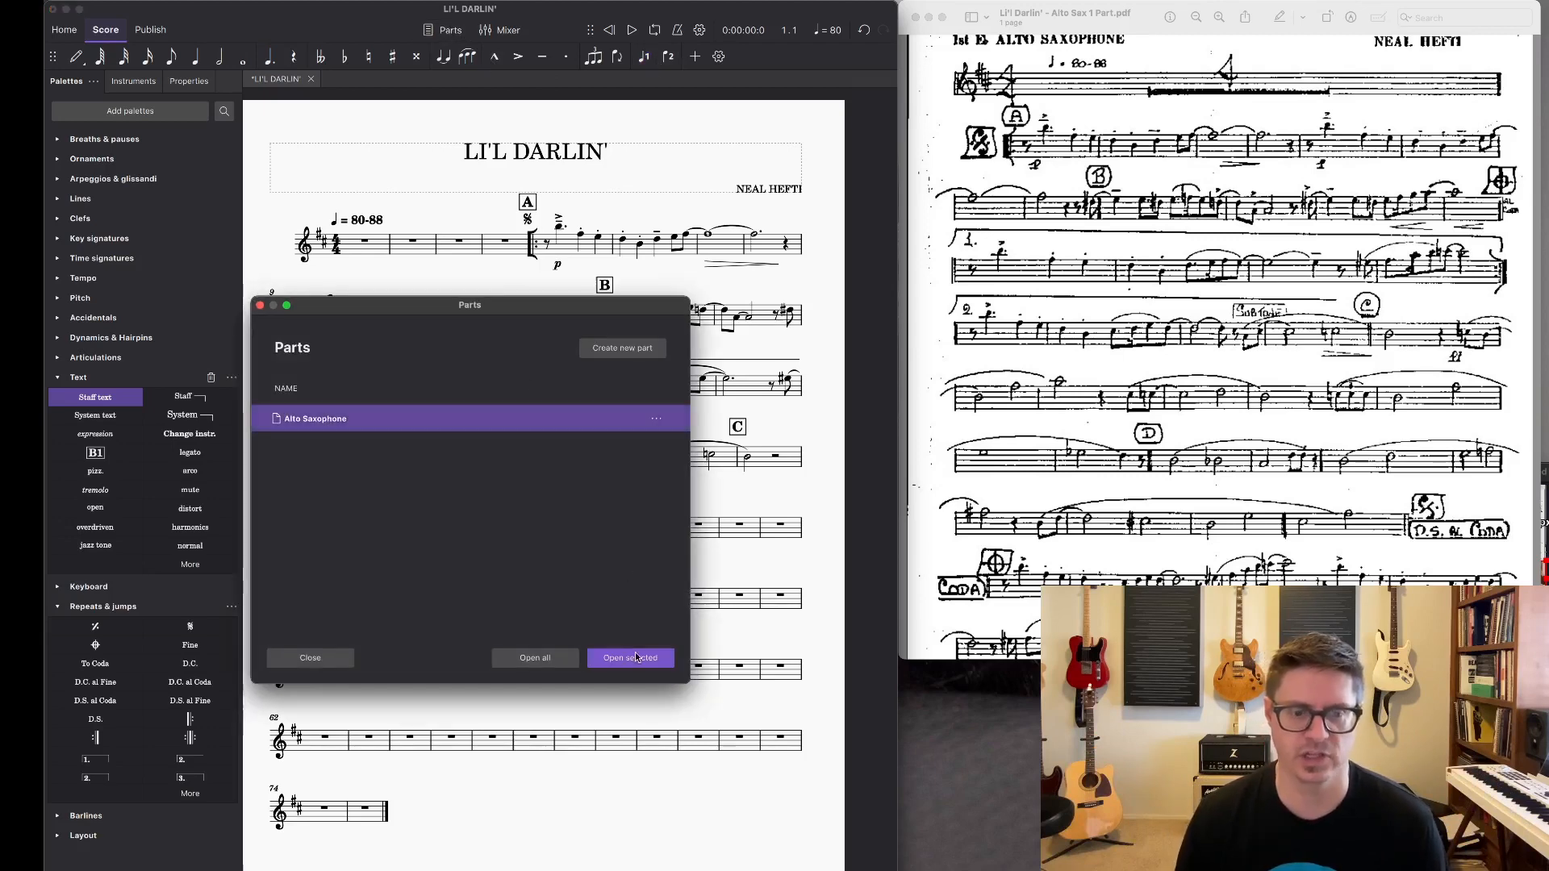
click(619, 656)
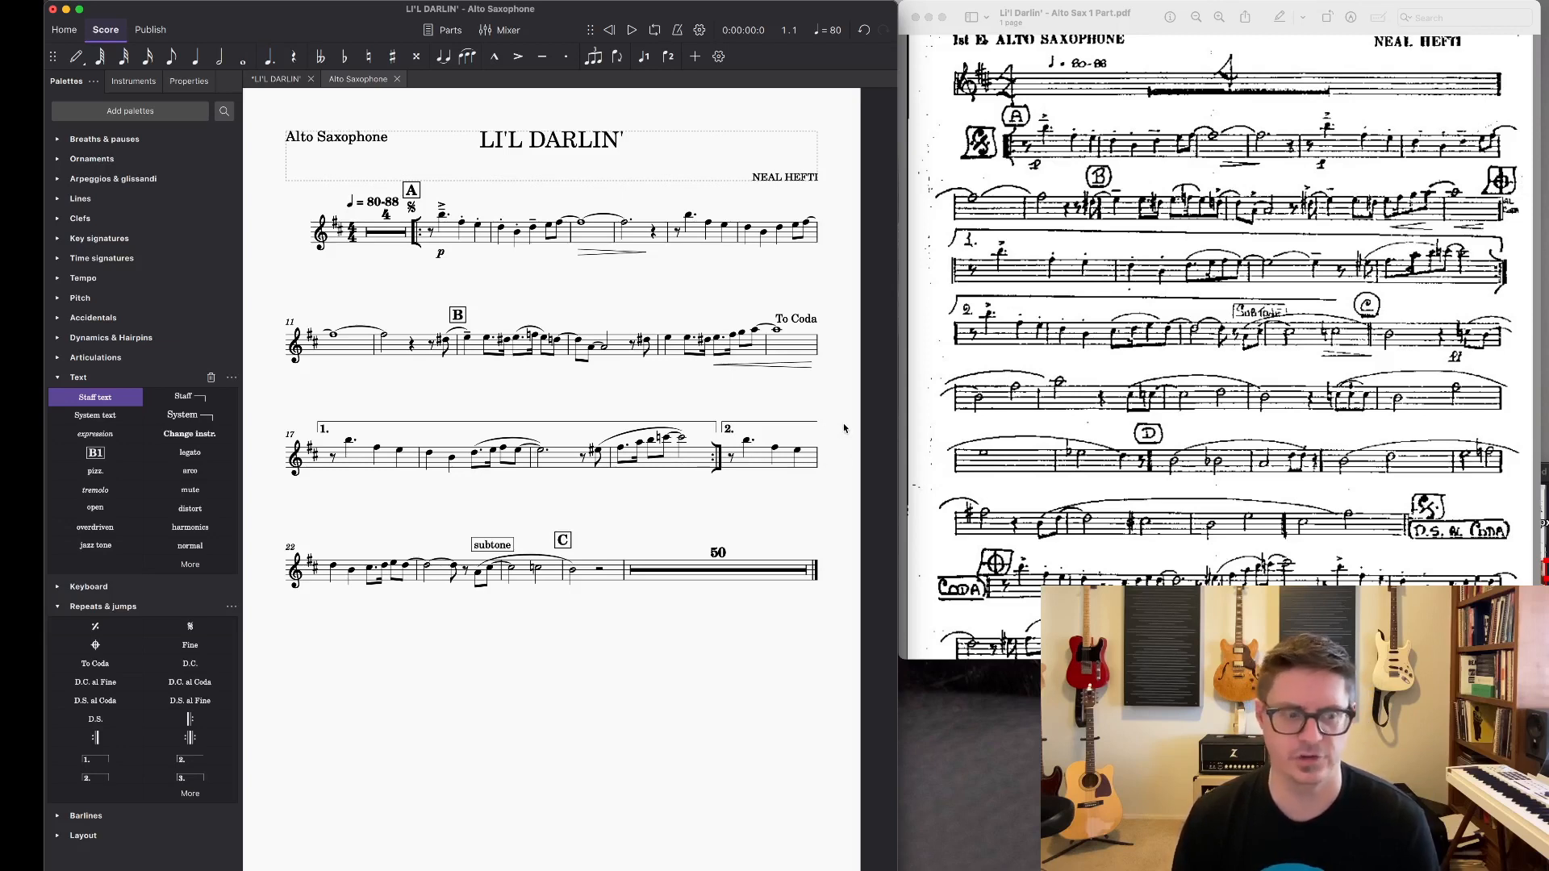
Step: Insert a system break at the start-repeat barline so rehearsal mark A begins a new system
click(66, 379)
click(58, 418)
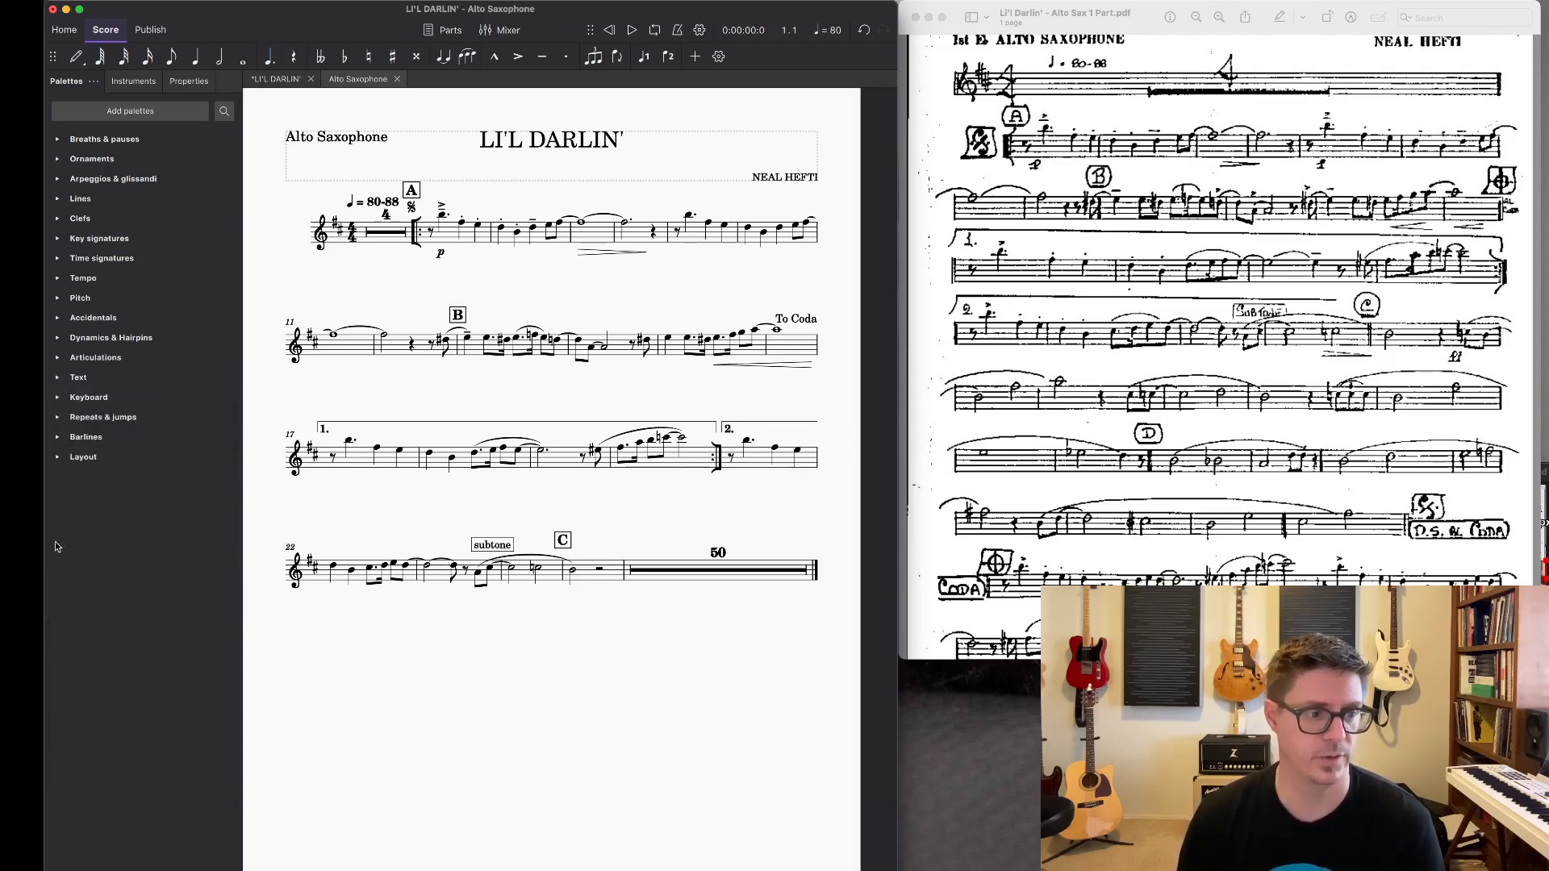
click(58, 456)
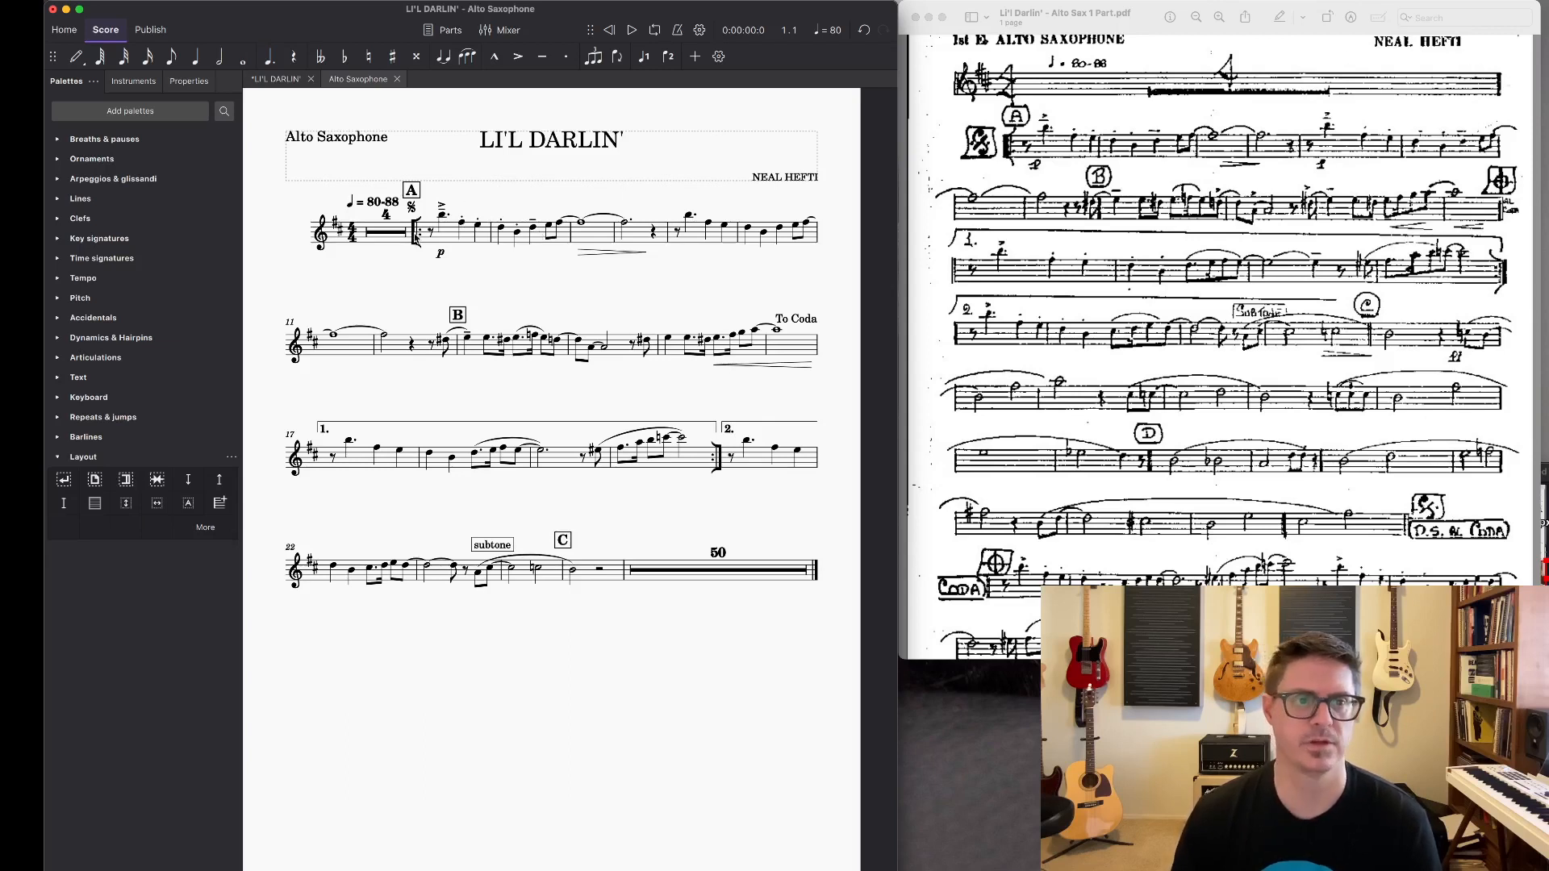
click(417, 236)
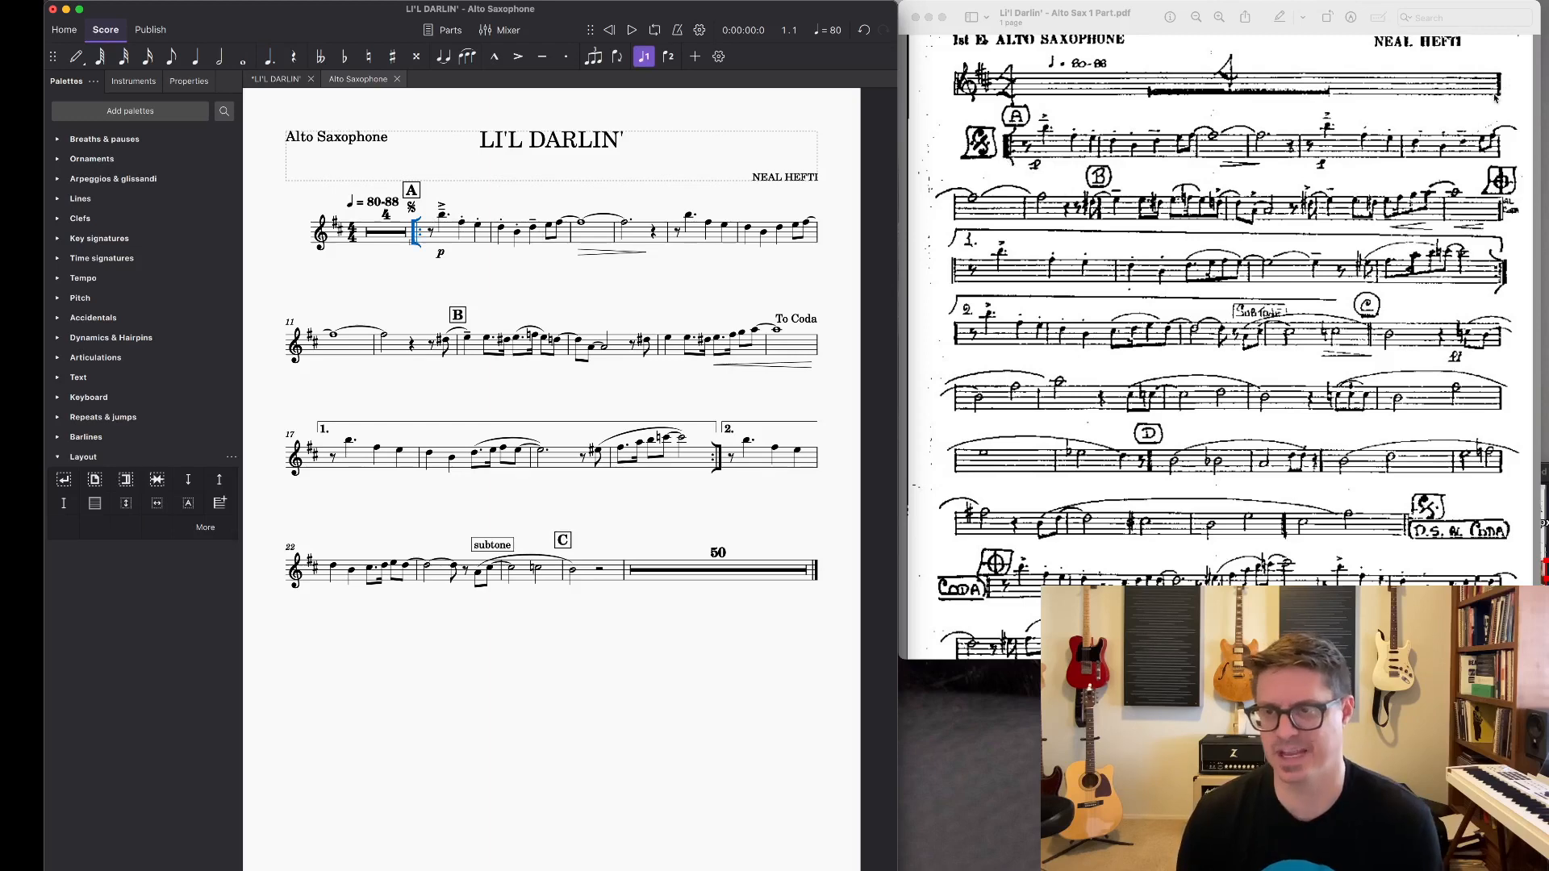
click(64, 479)
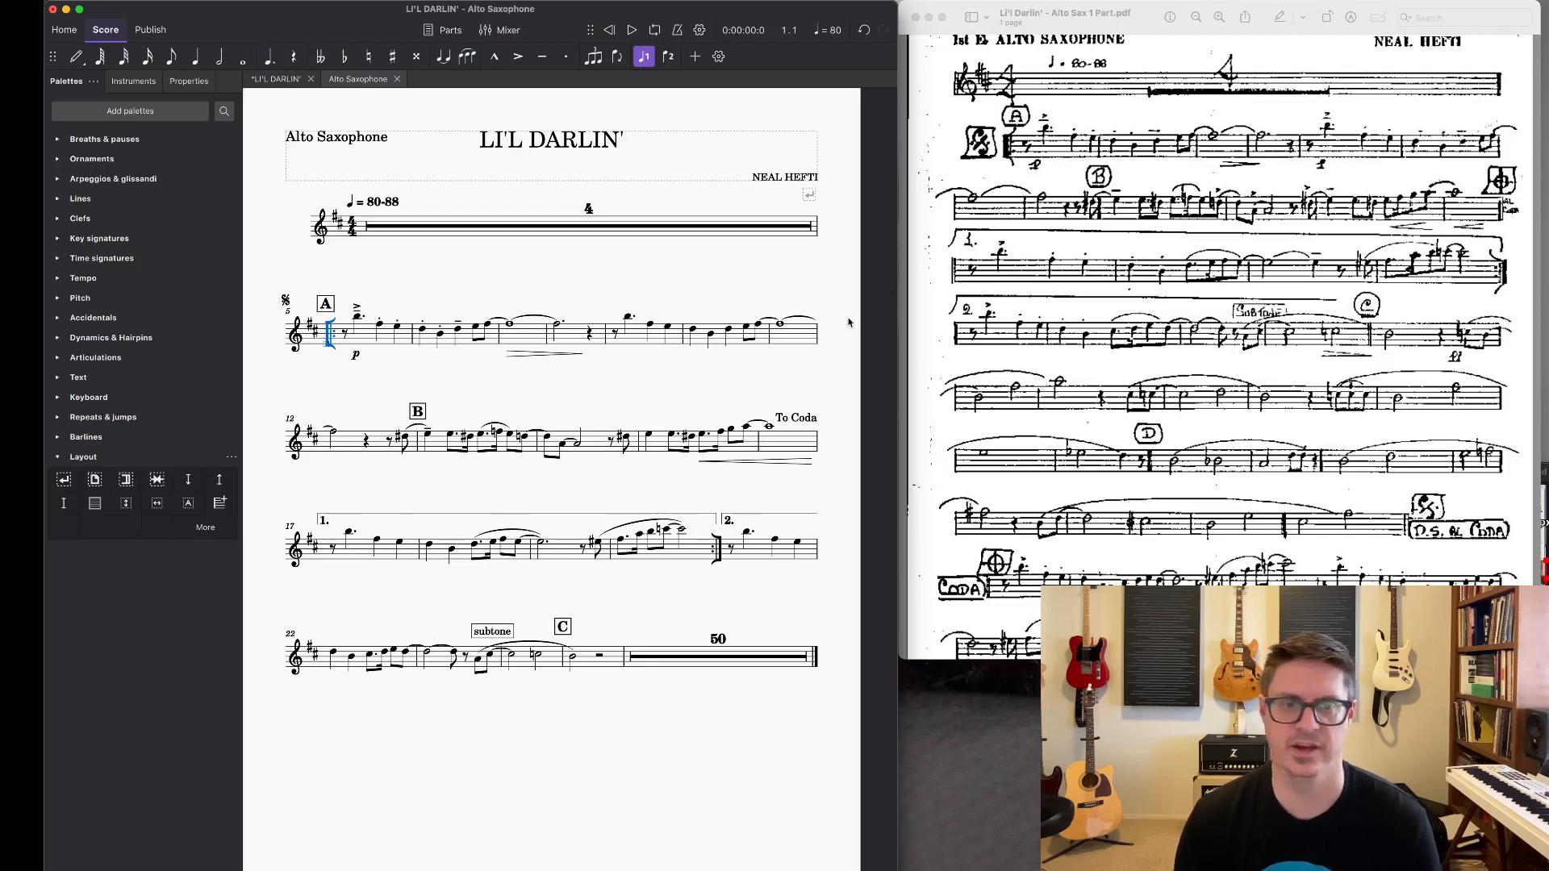
Step: Insert system breaks after measures 10, 16 and 20 of the part to match the printed layout
click(770, 335)
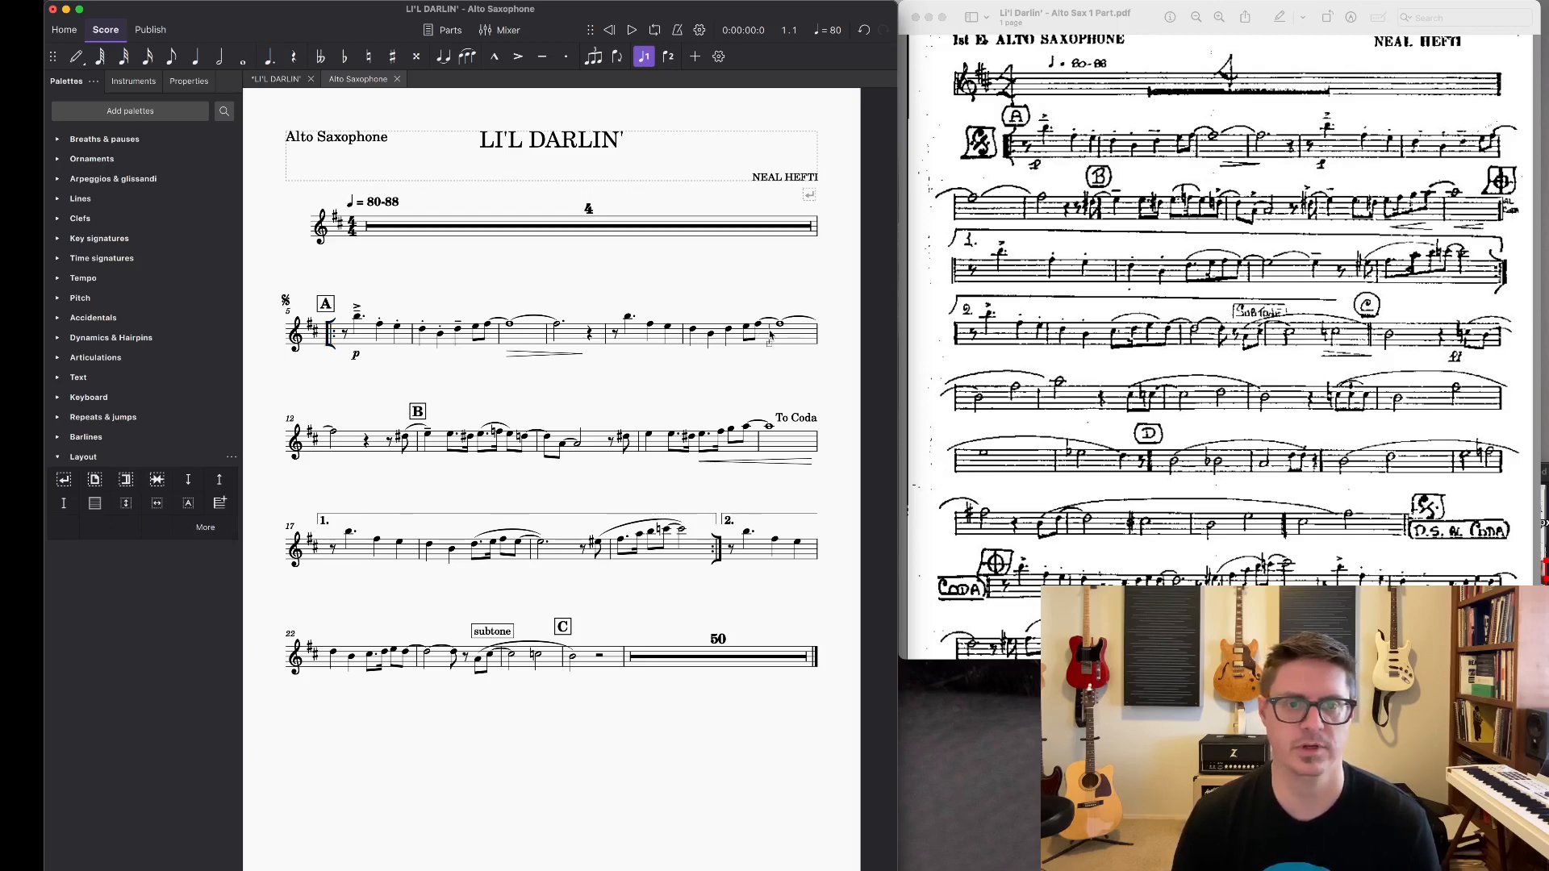
click(65, 480)
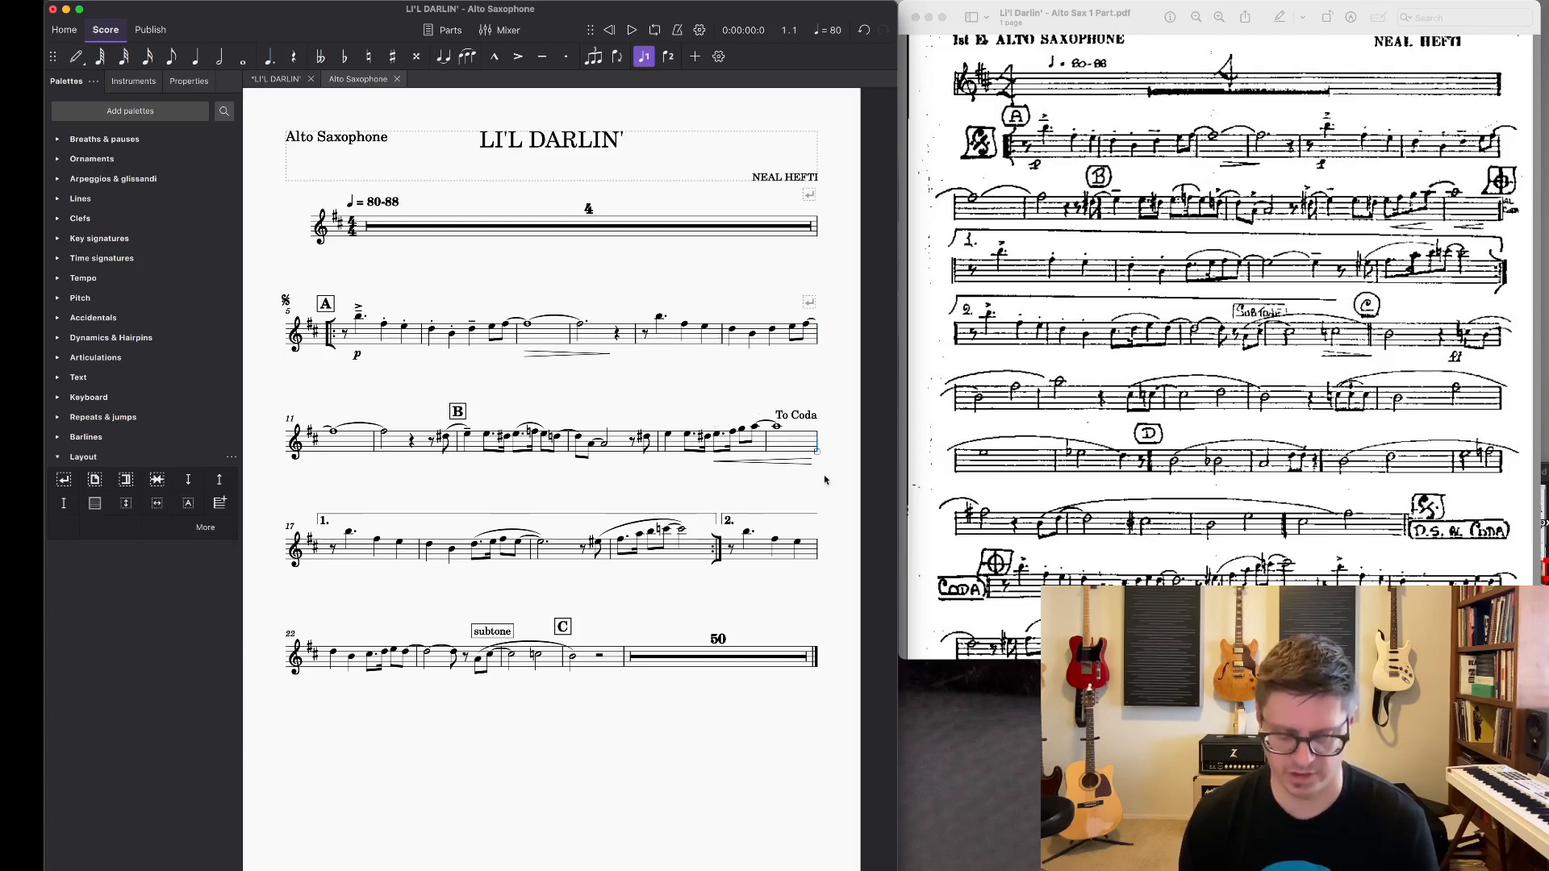
click(716, 551)
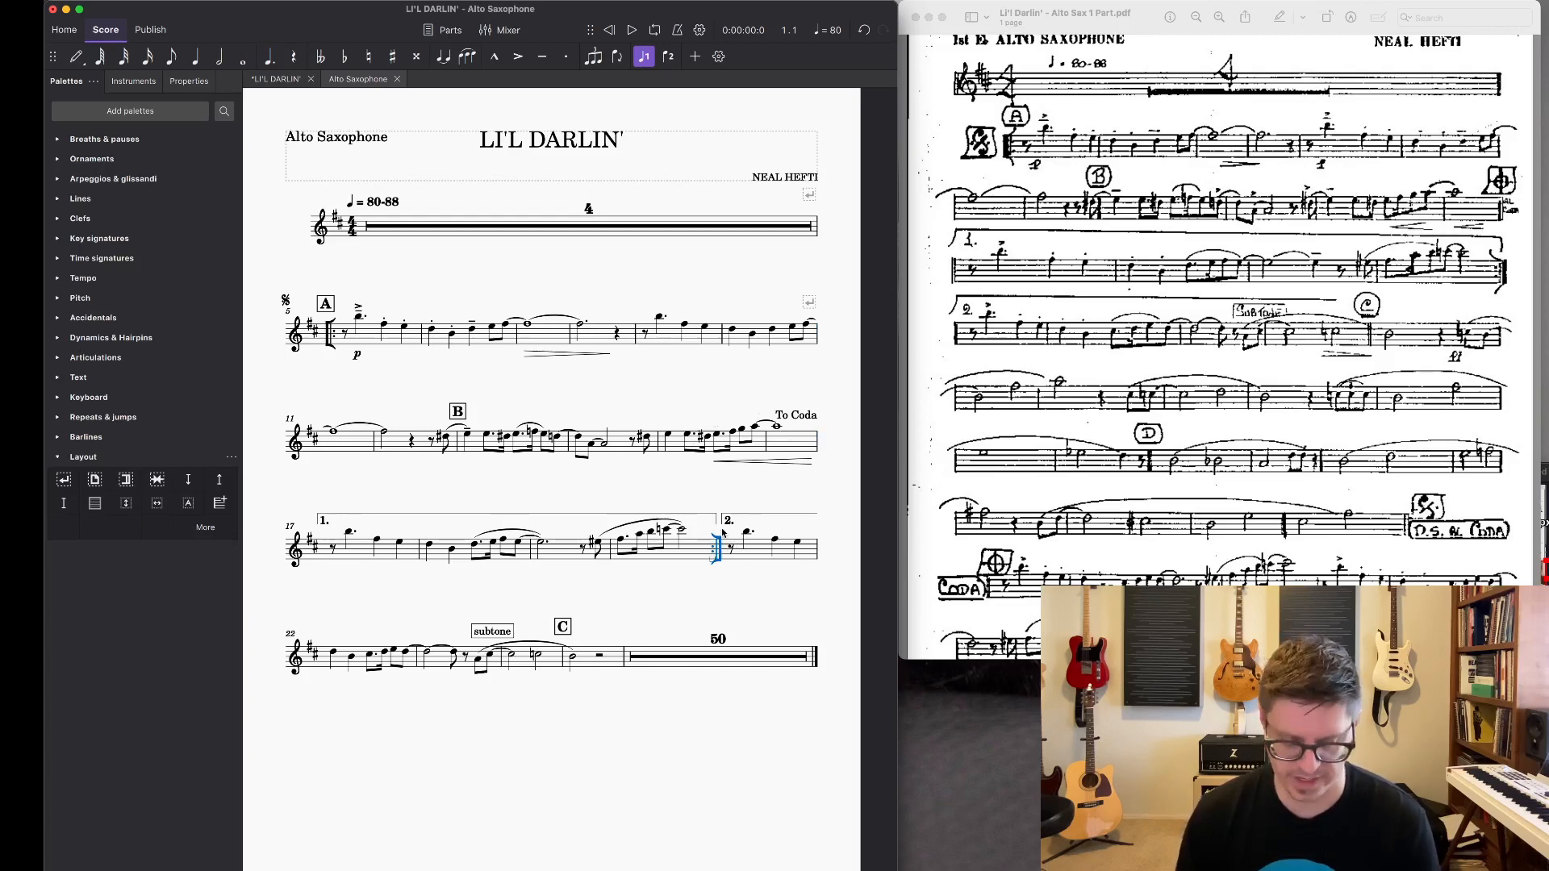
key(Return)
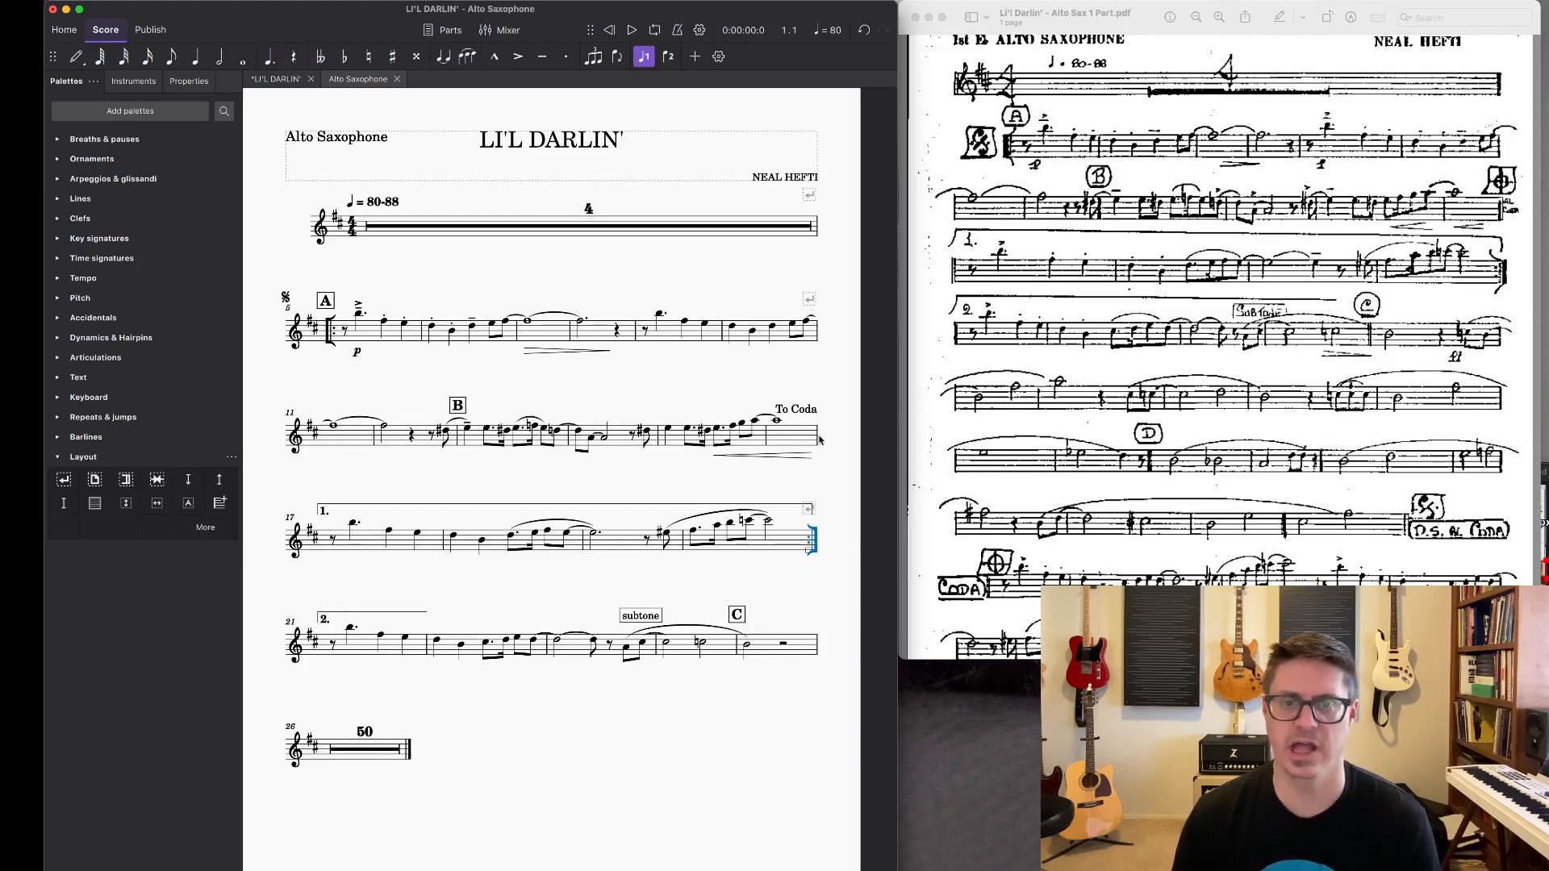
key(Escape)
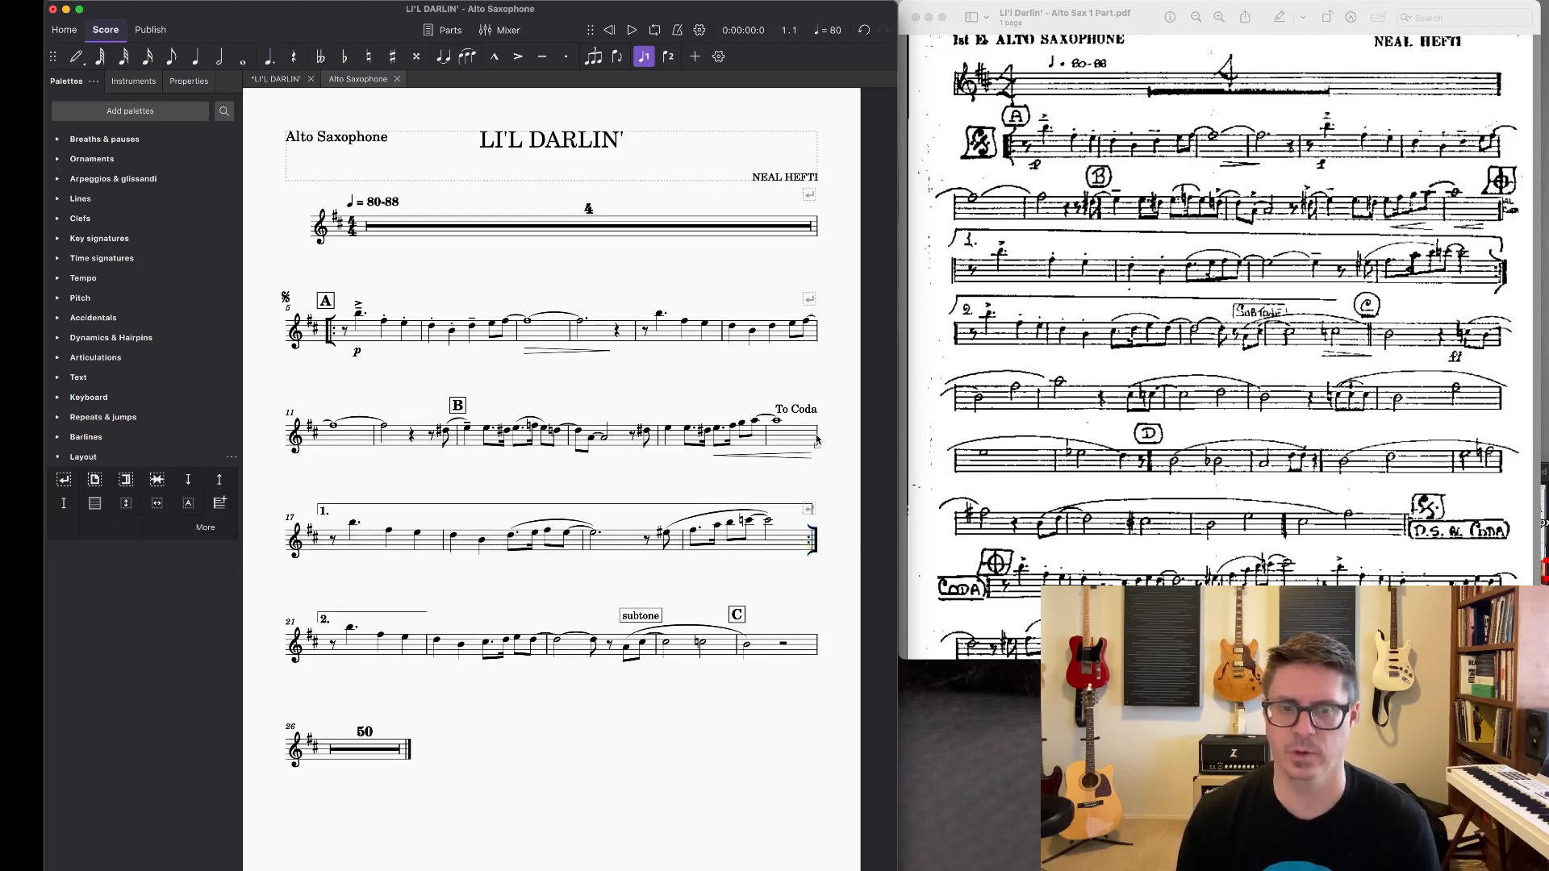
scroll(817, 440, up, 1)
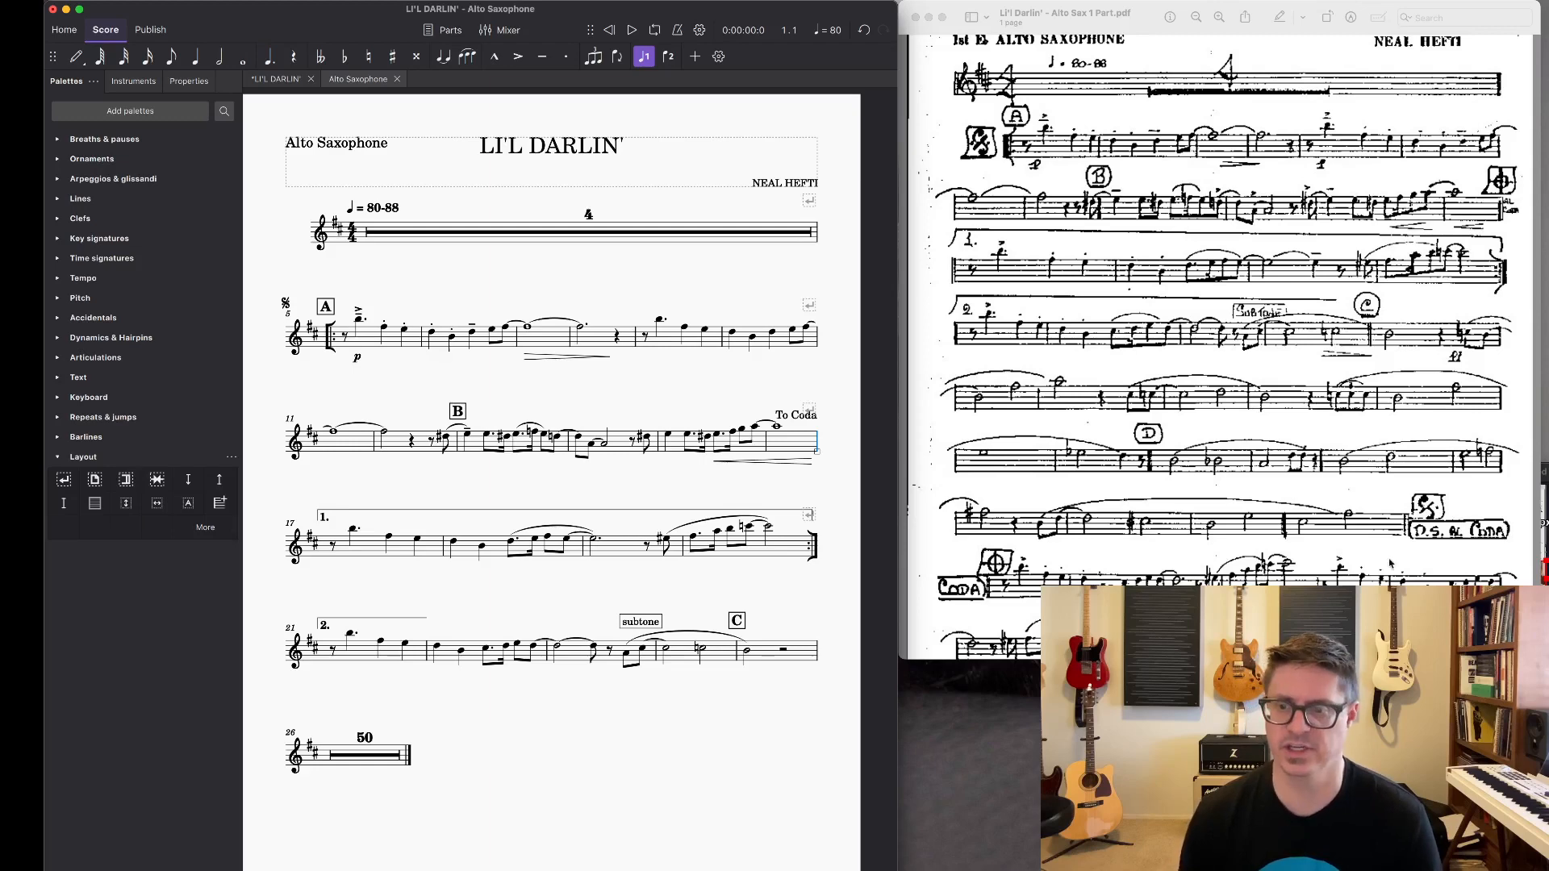
Step: Add a rall. line from the second note of measure 21 to the second note of measure 22
scroll(1320, 517, down, 3)
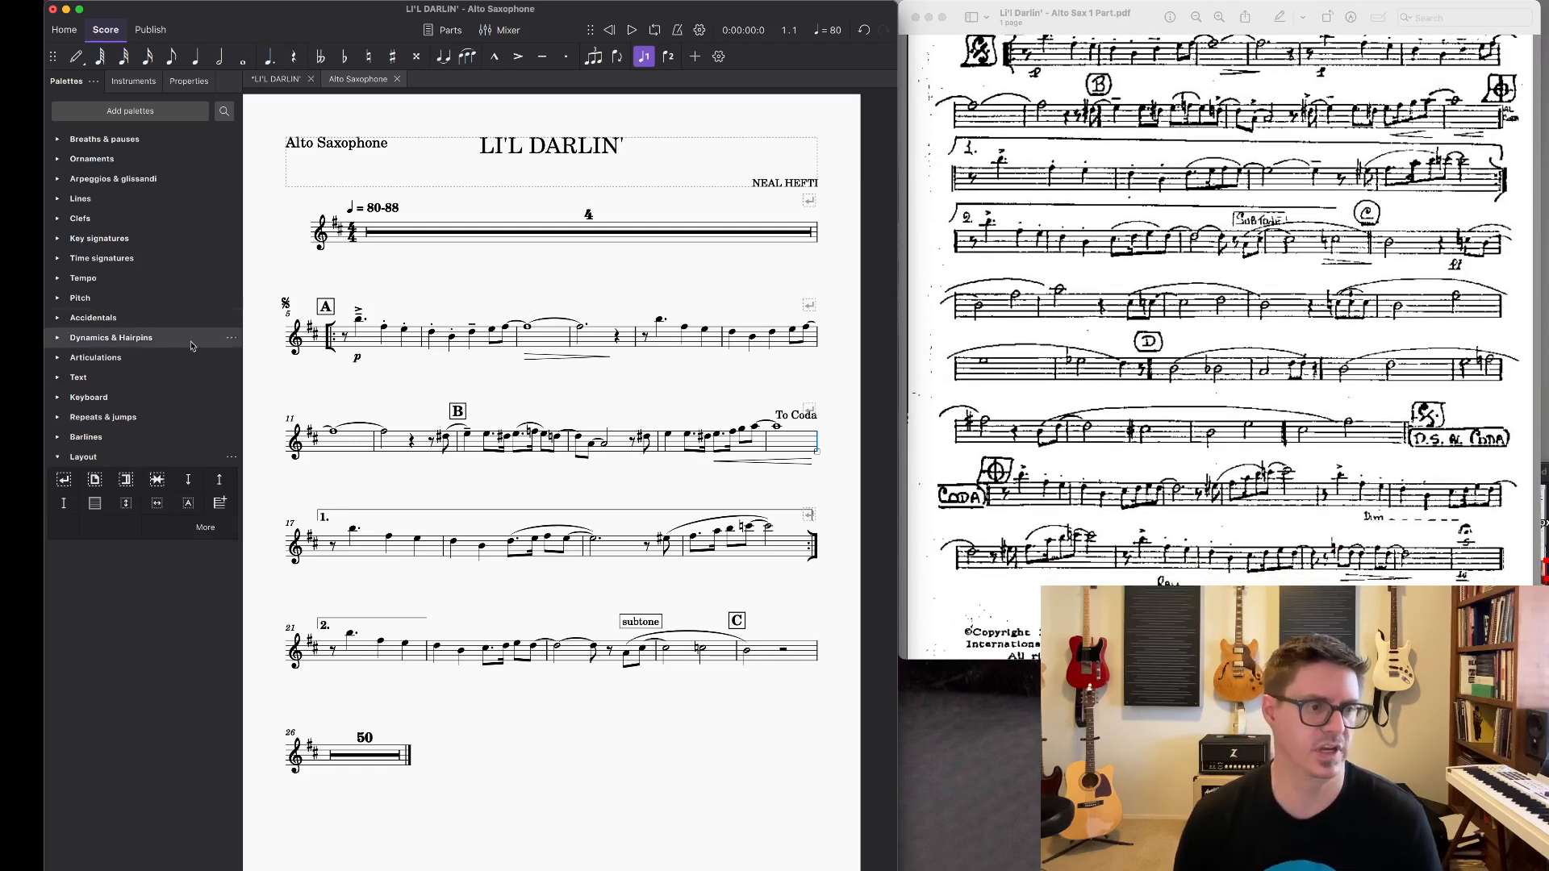
click(58, 279)
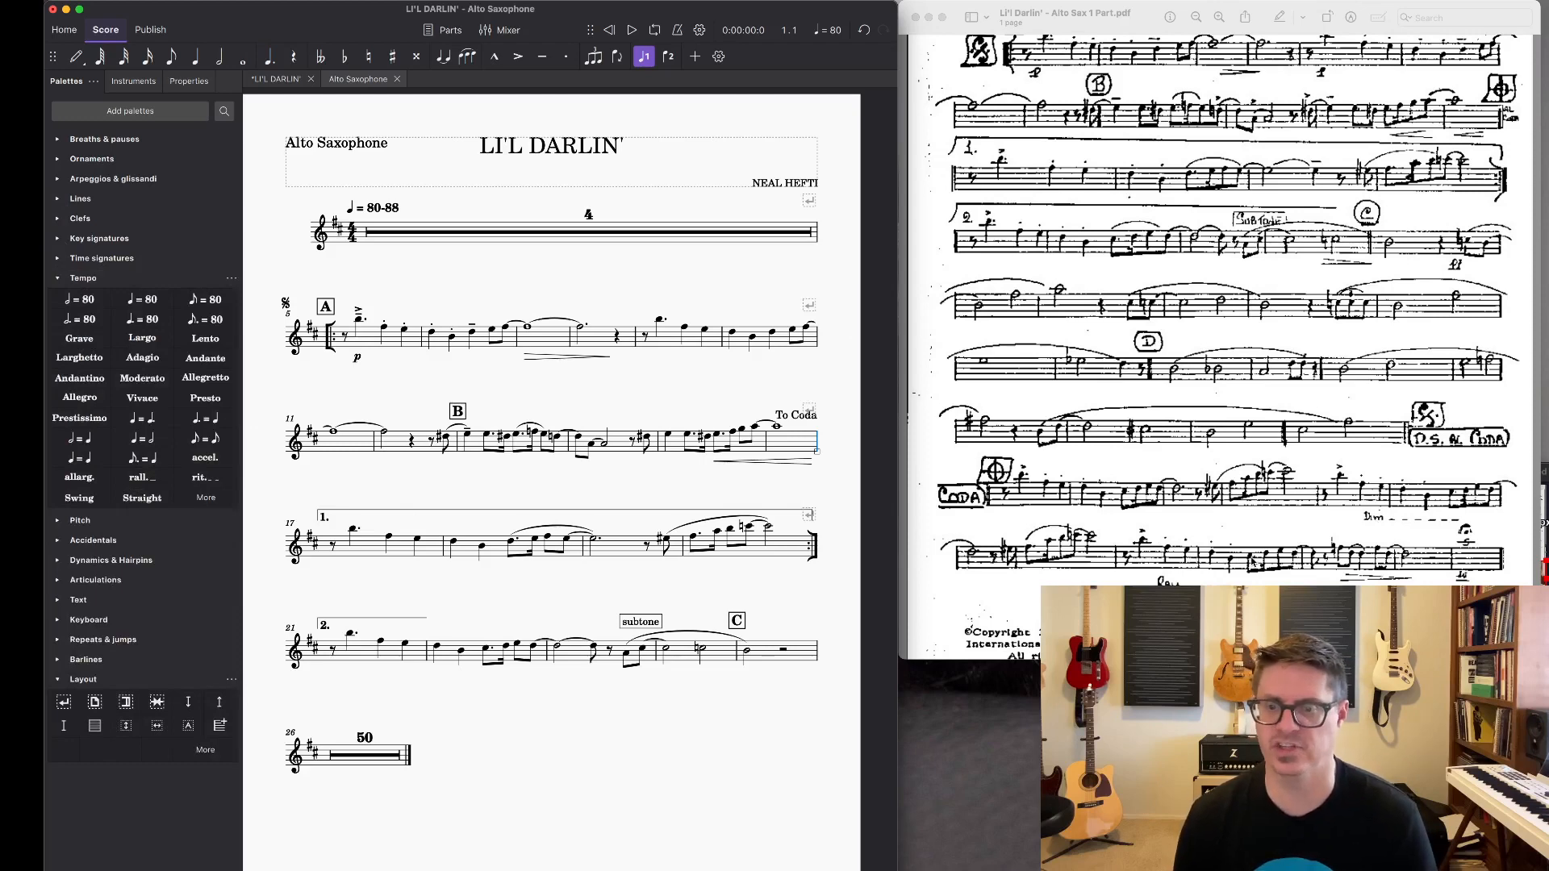
click(379, 652)
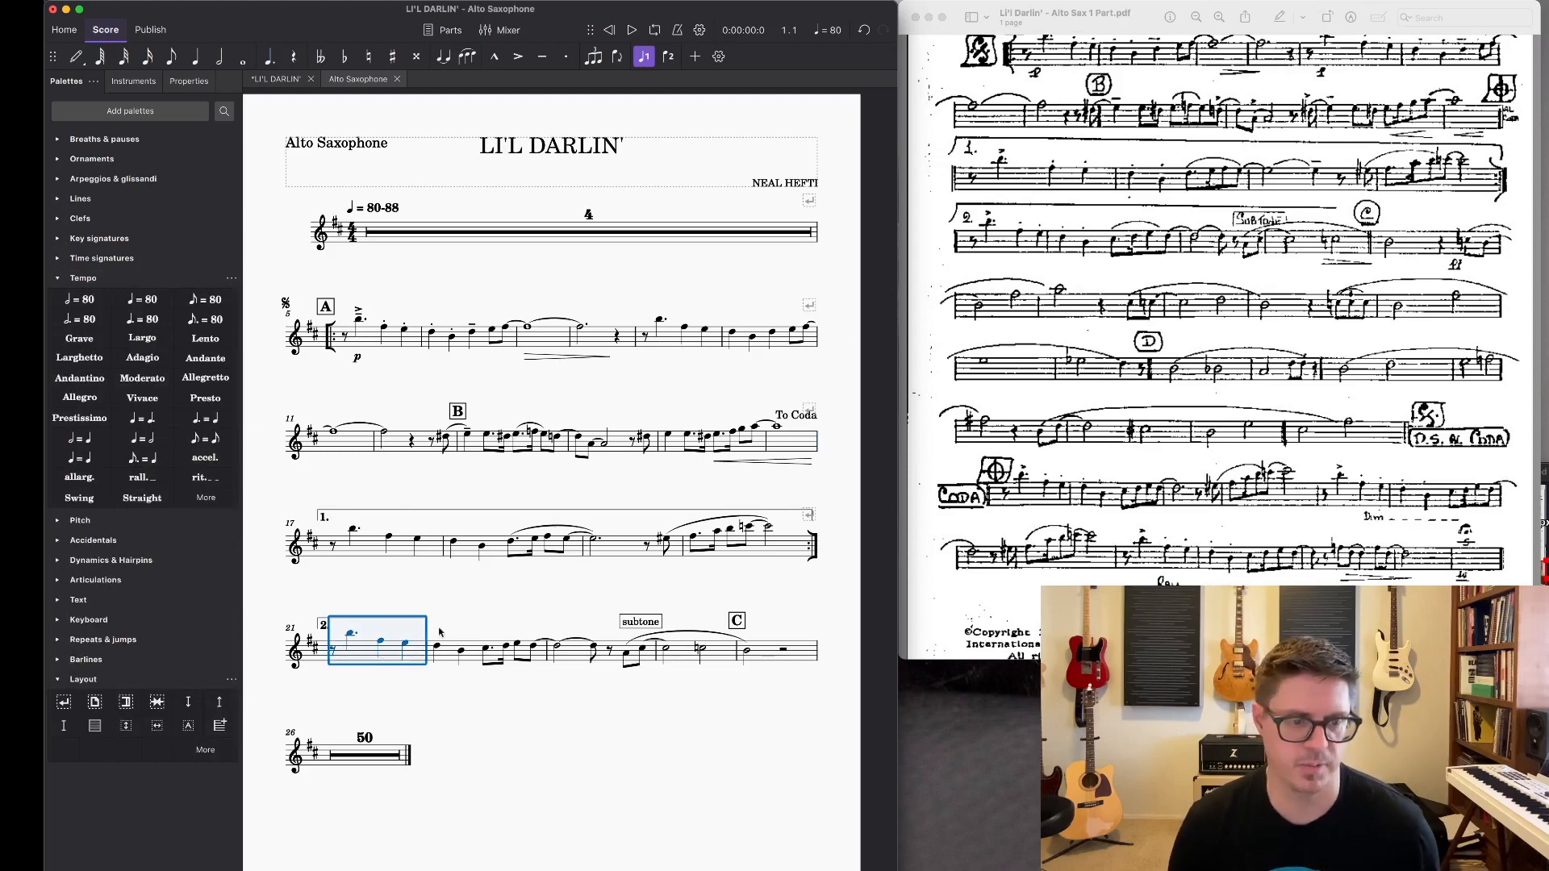
click(469, 624)
click(381, 642)
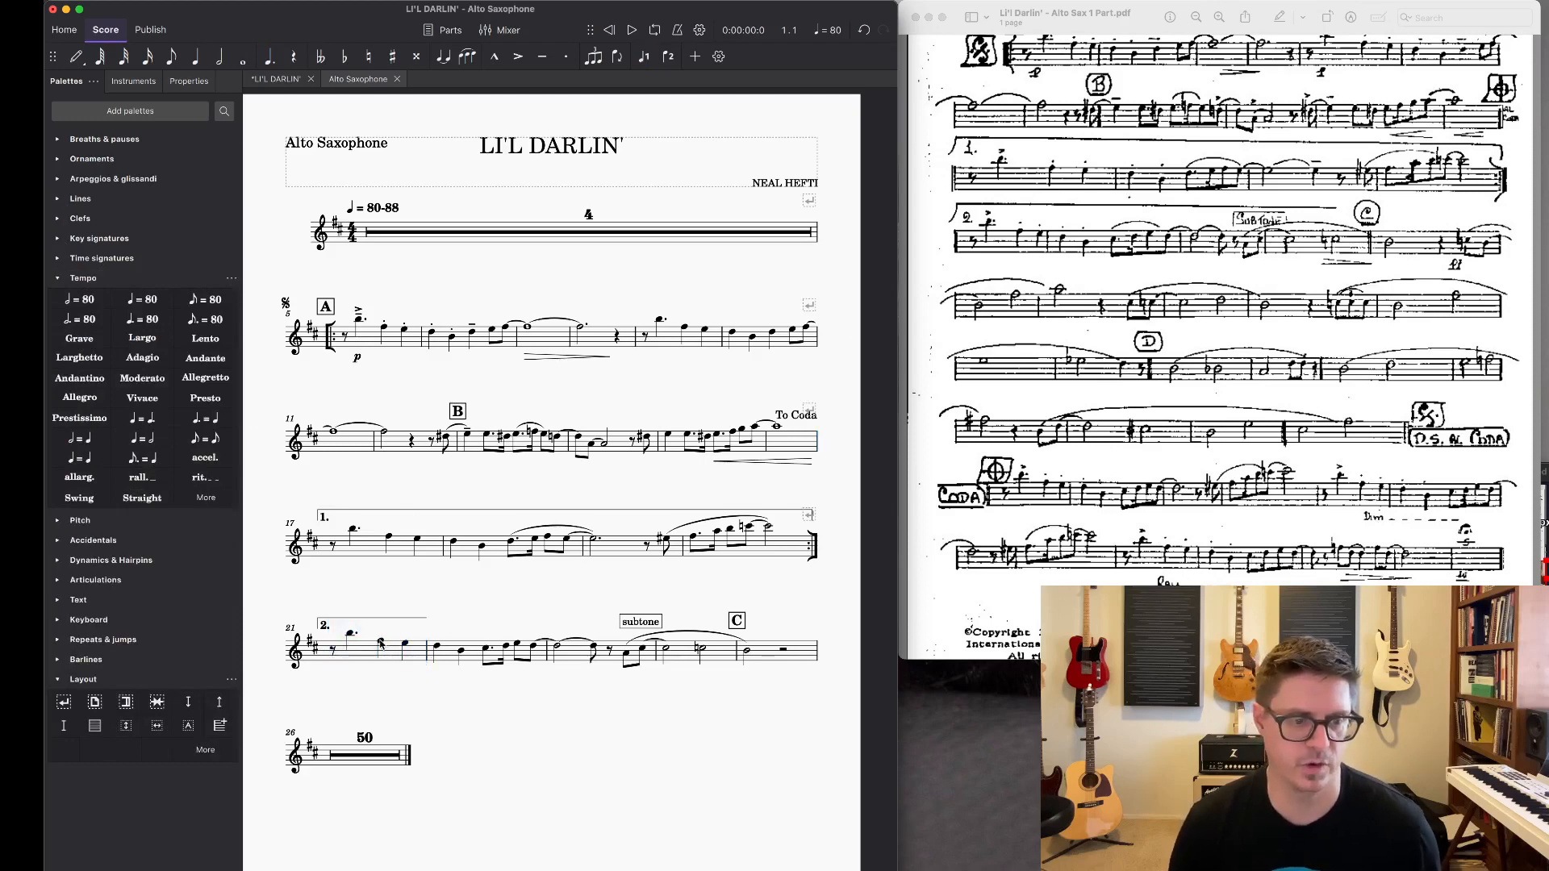
shift+click(466, 653)
key(Escape)
click(380, 643)
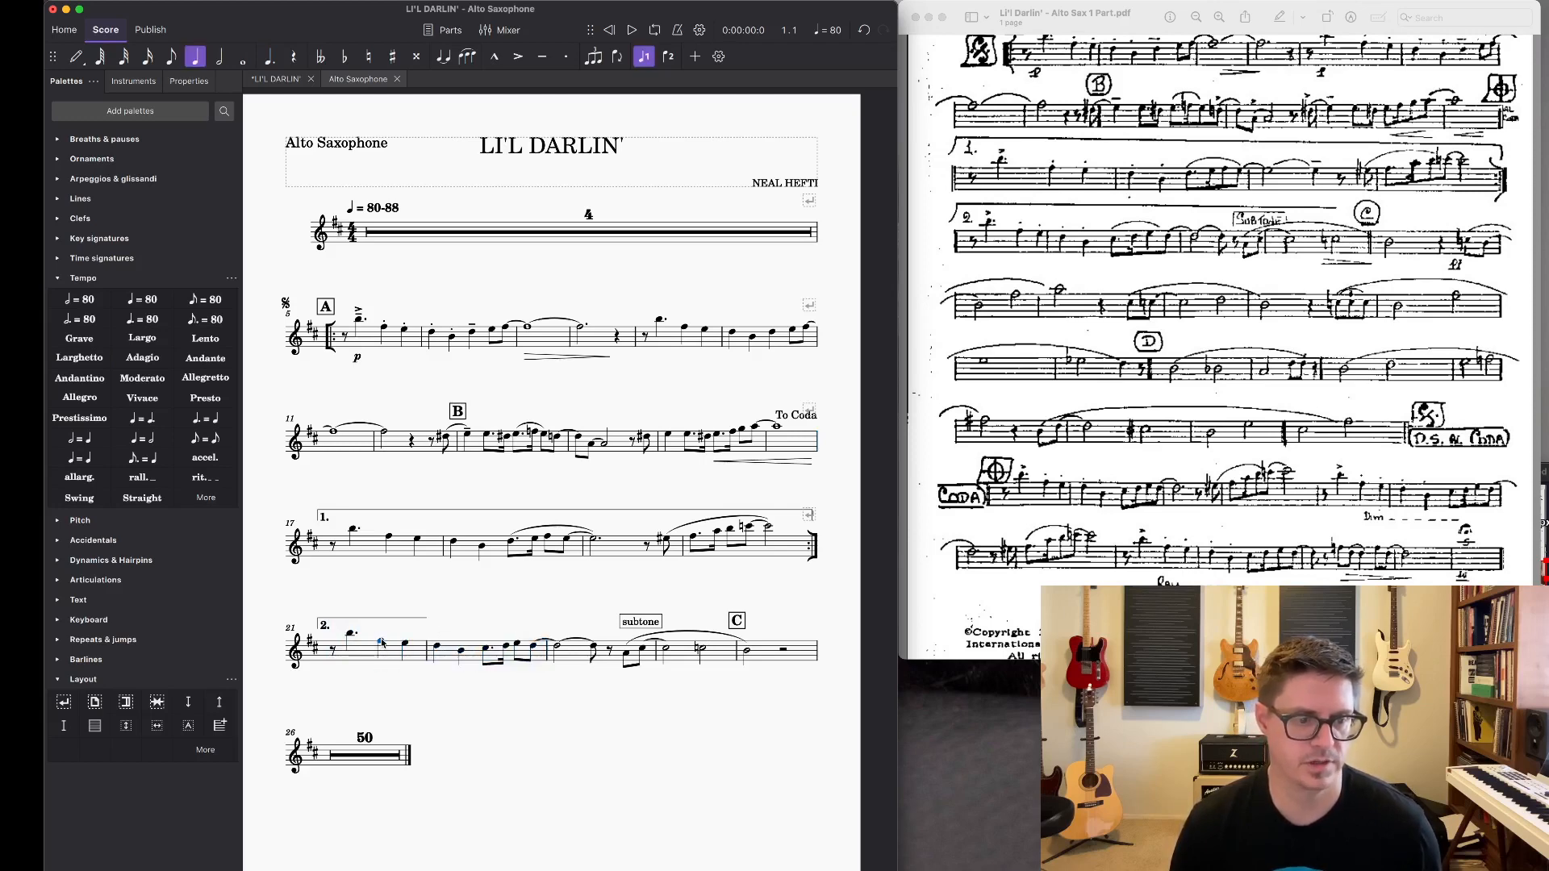
shift+click(458, 650)
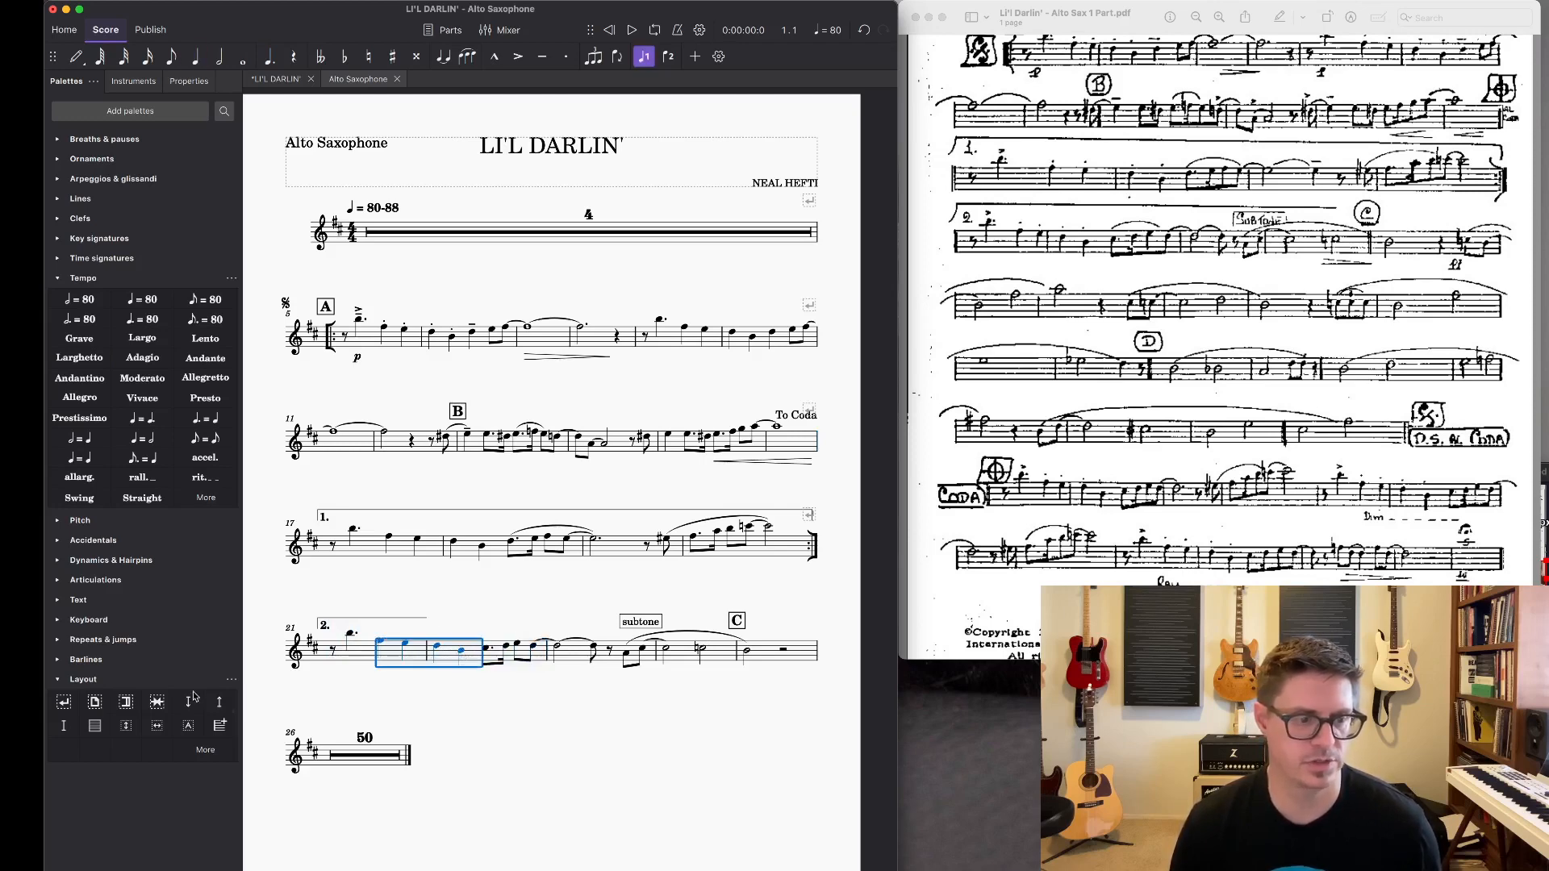
click(137, 485)
click(501, 719)
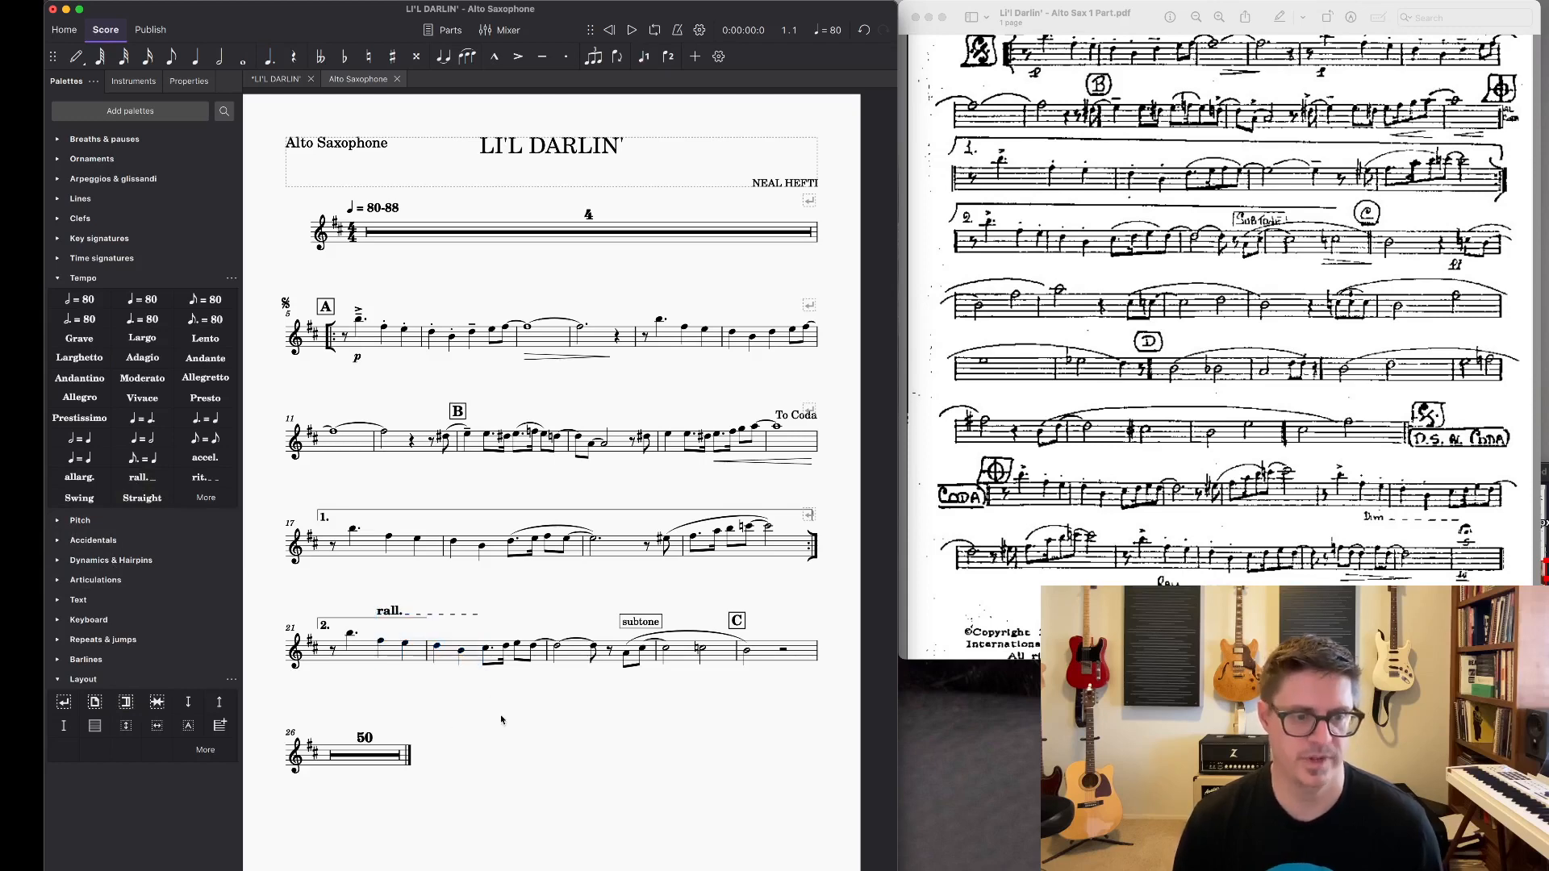
Step: Move the rall. line under measures 21 and 22 below the staff, and delete it
click(388, 613)
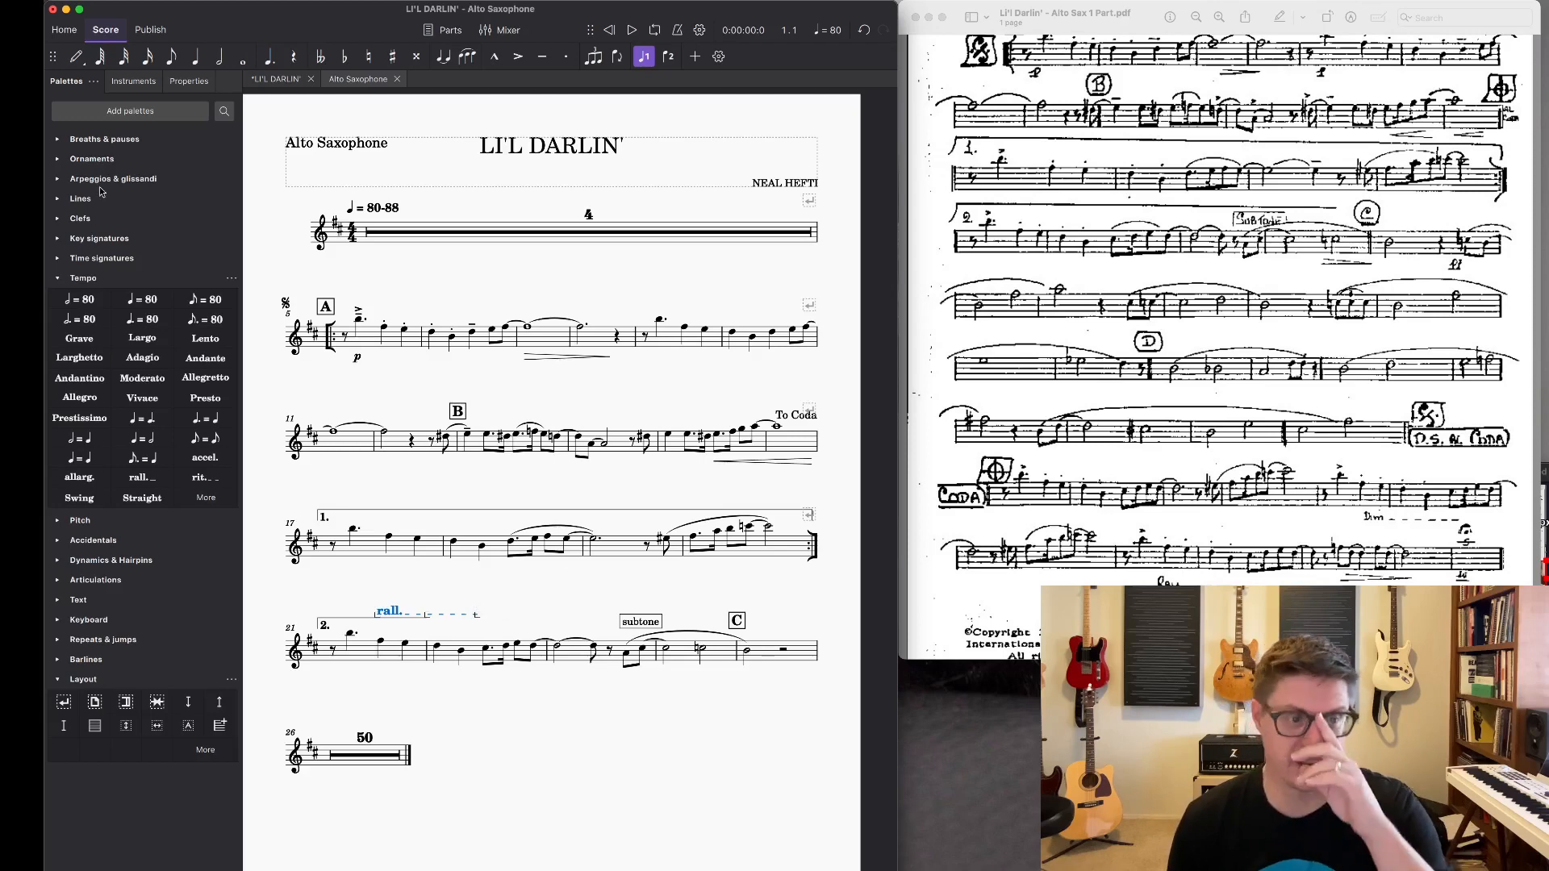
click(194, 83)
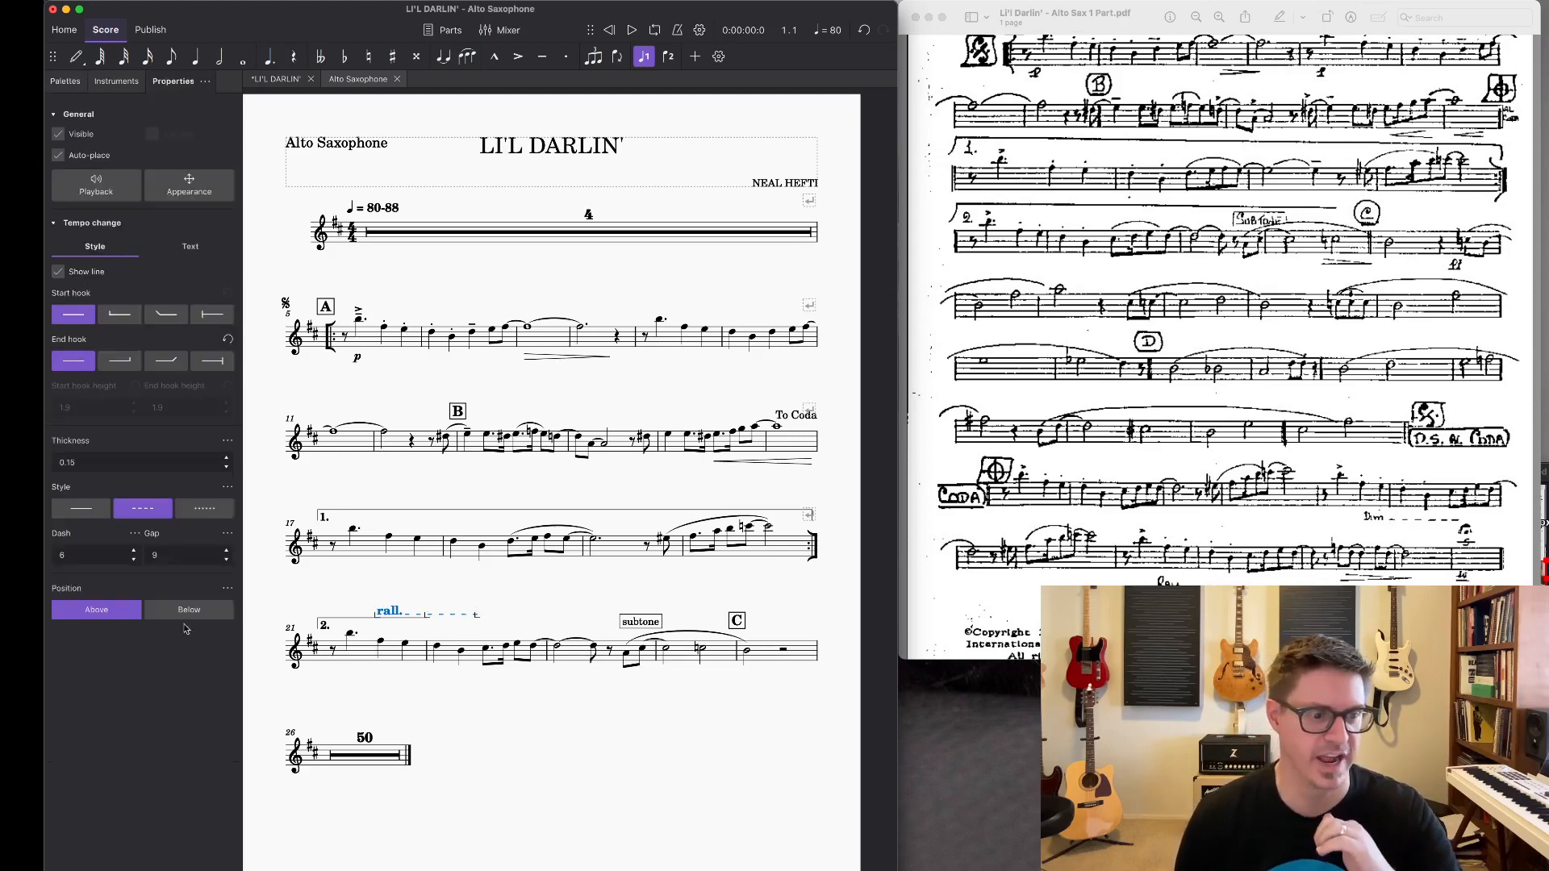
click(171, 611)
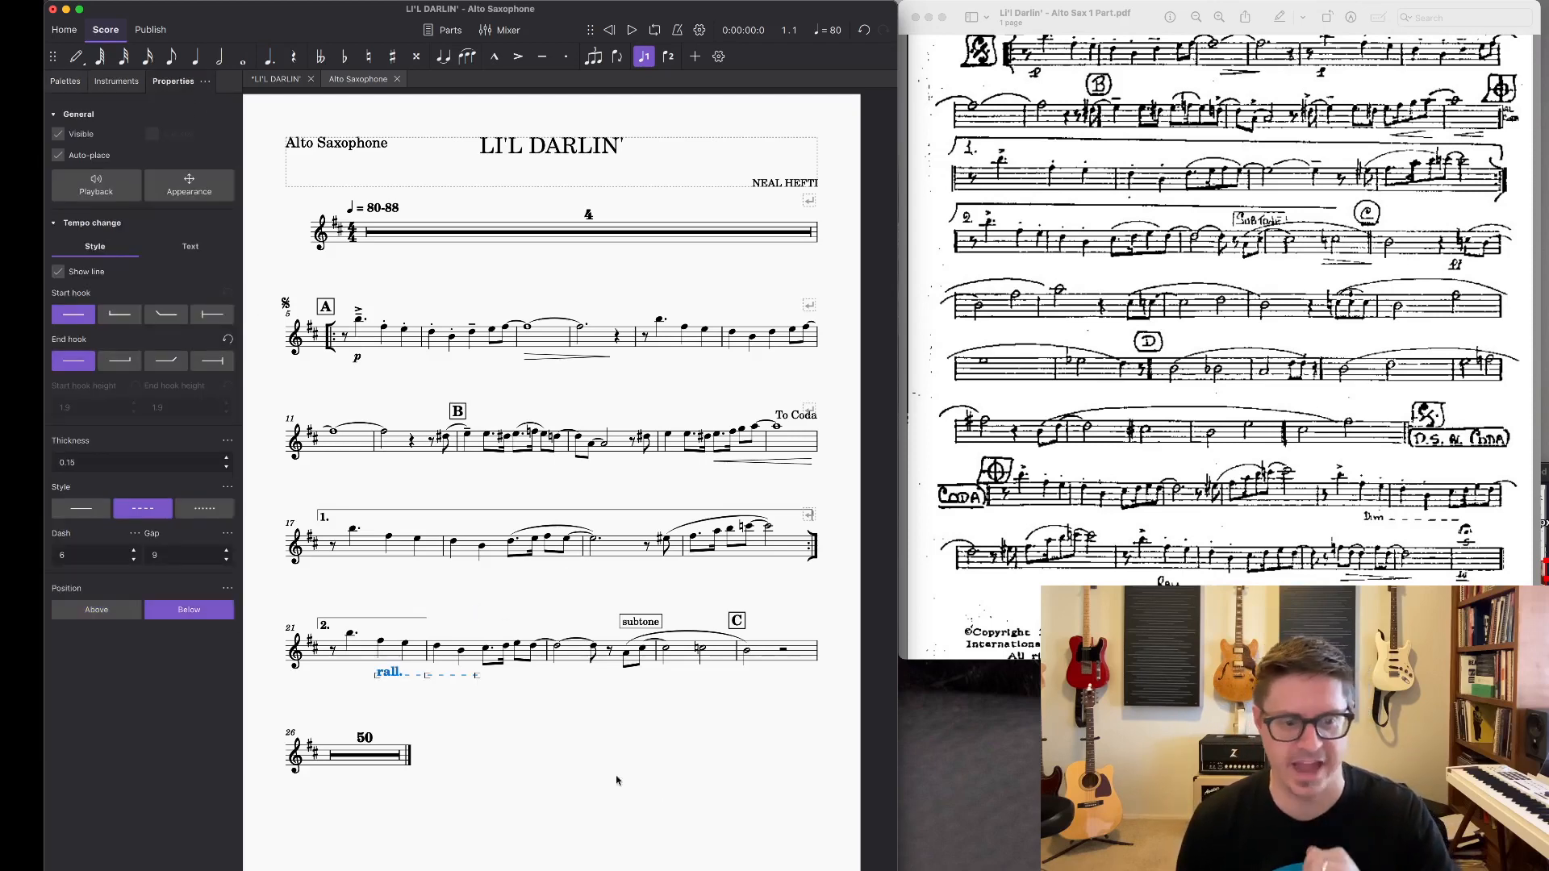
click(489, 731)
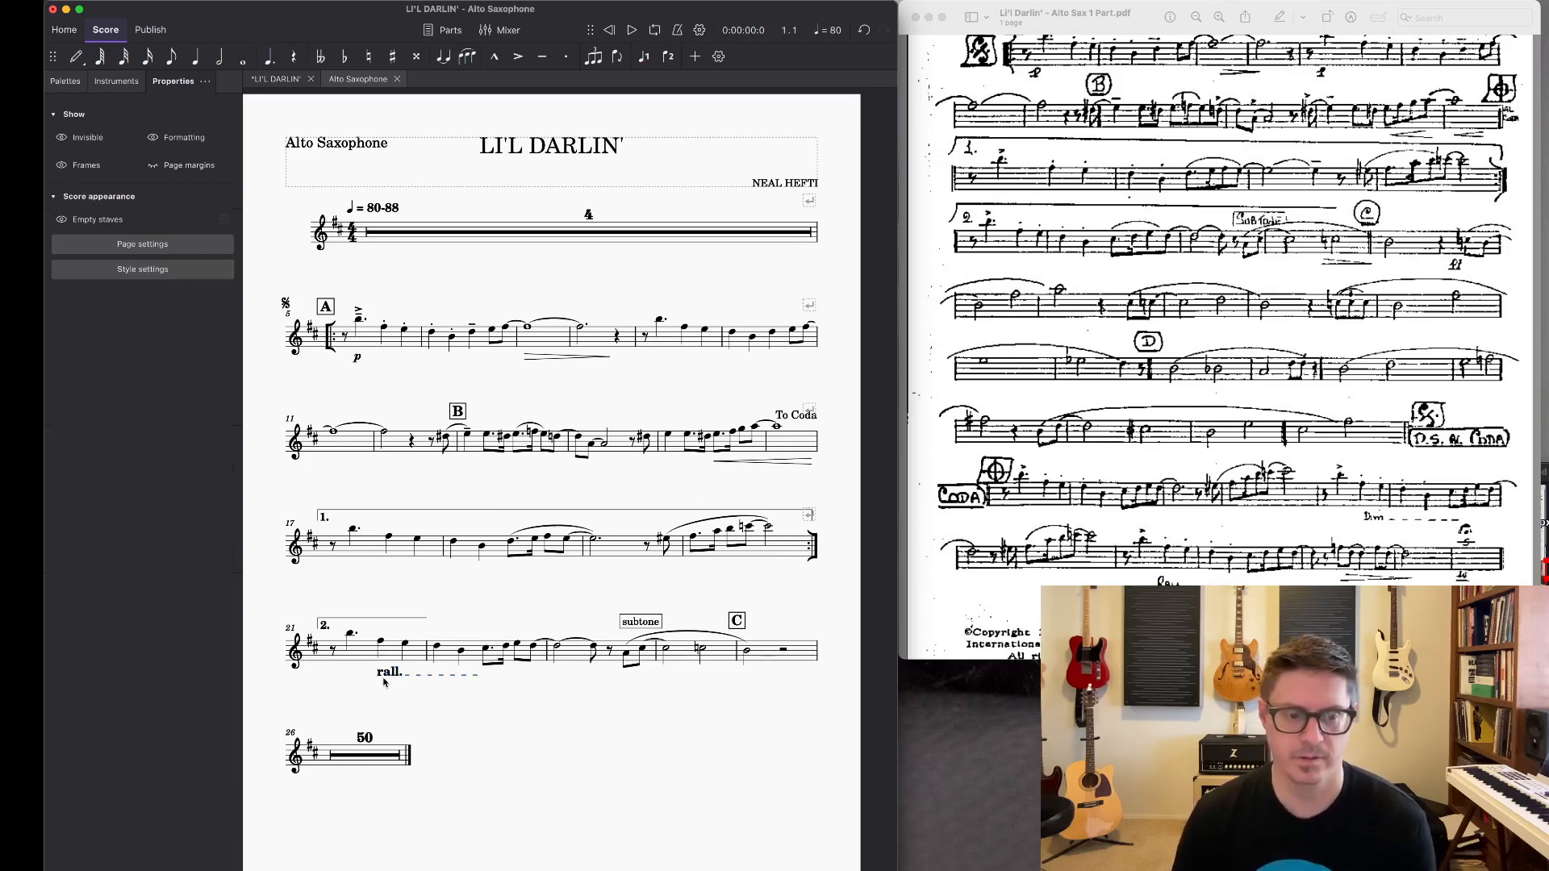
key(Right)
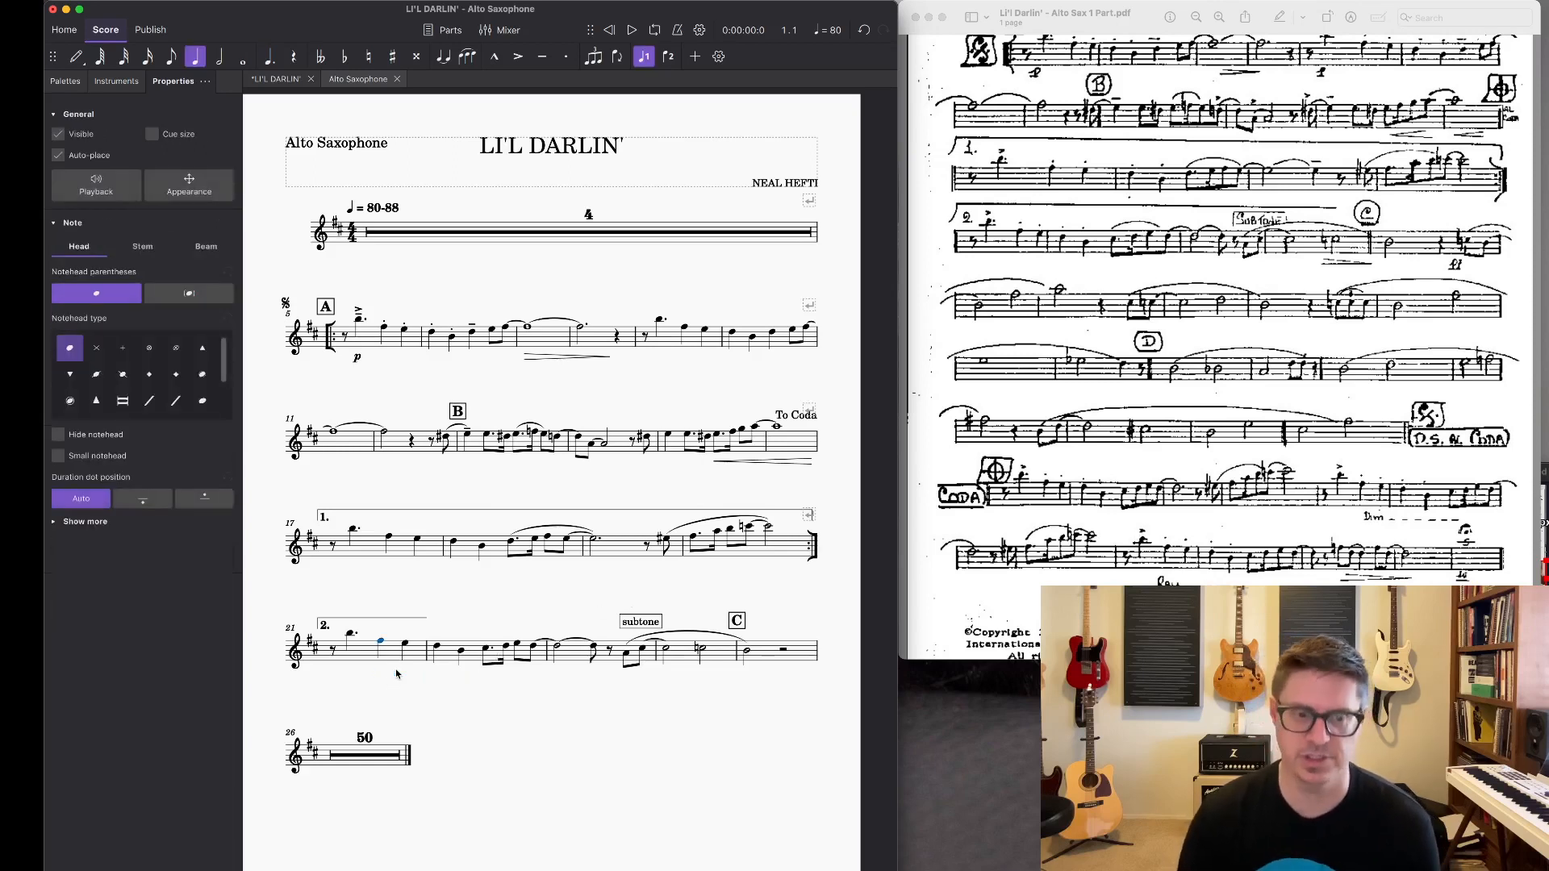